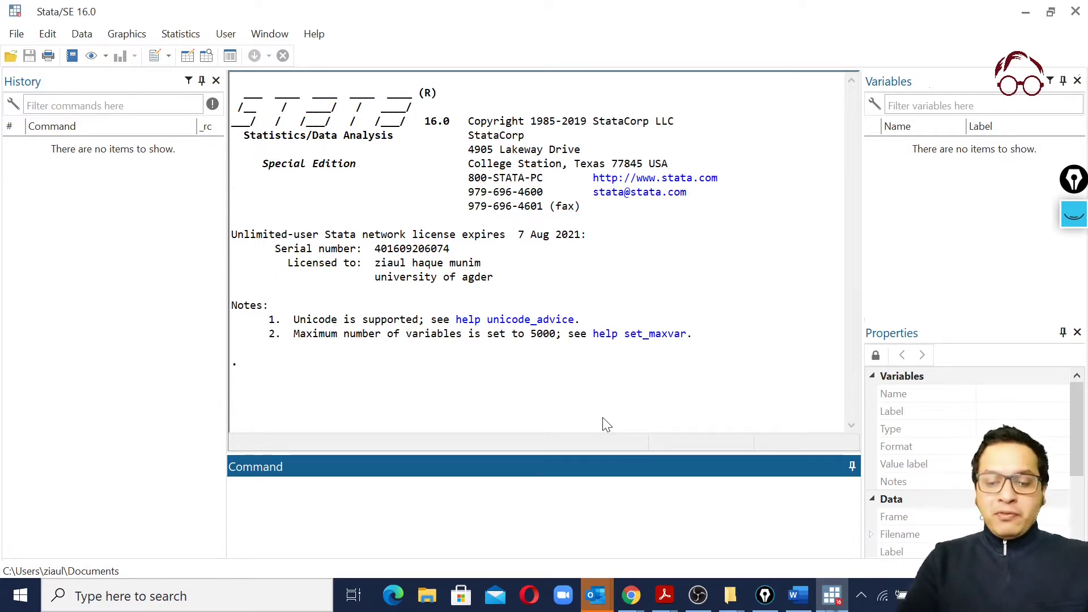
- Show the working directory with pwd, which is Documents, then abandon a half-typed cd command
{"action": "type", "text": "pwd"}
{"action": "key", "text": "Return"}
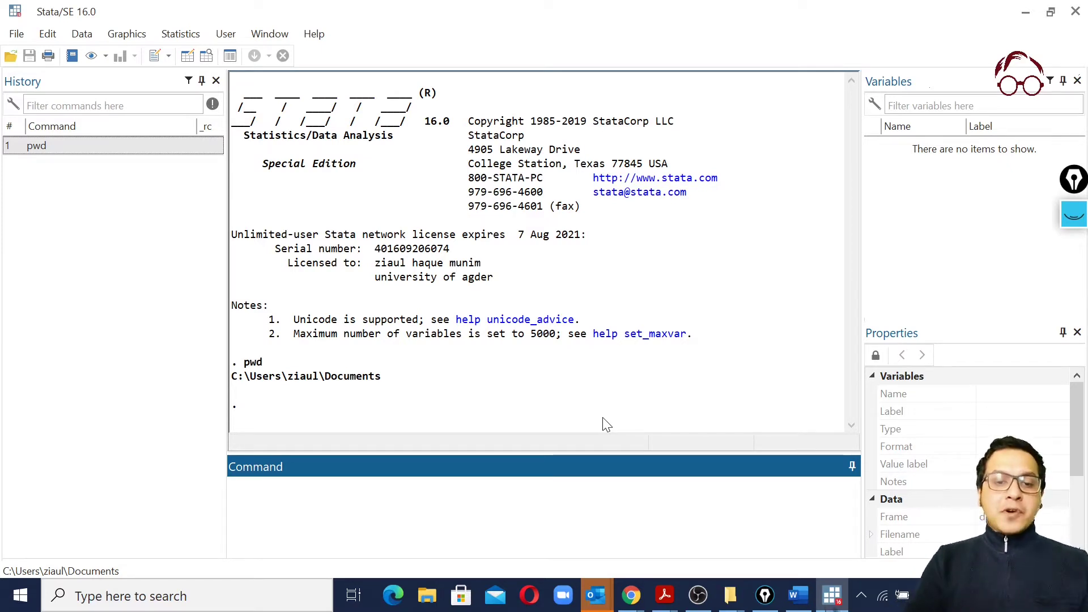
{"action": "type", "text": "cd "}
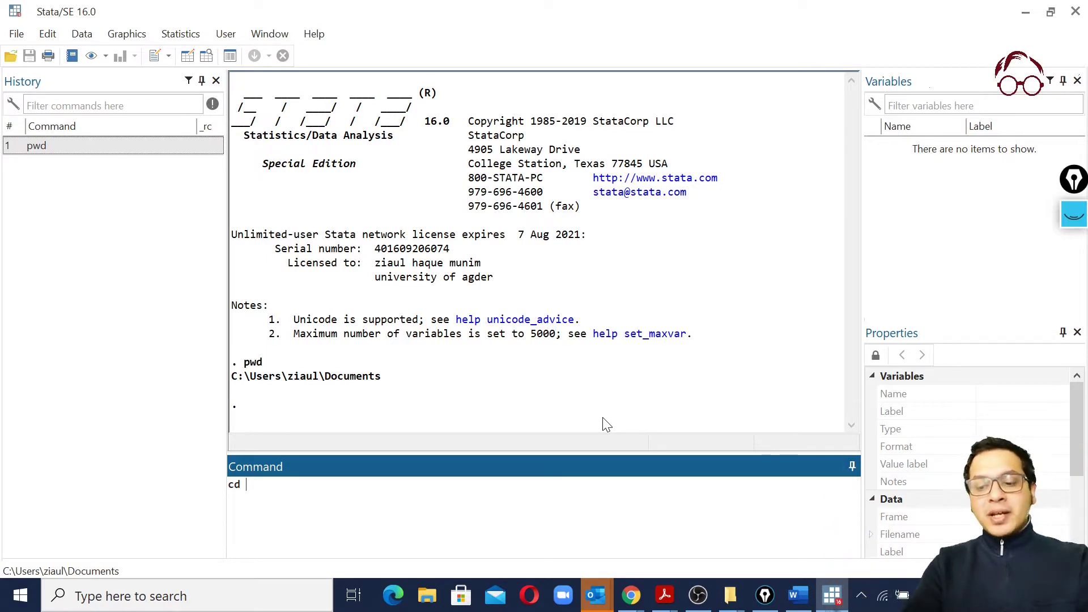
{"action": "type", "text": "\"\""}
{"action": "key", "text": "Left"}
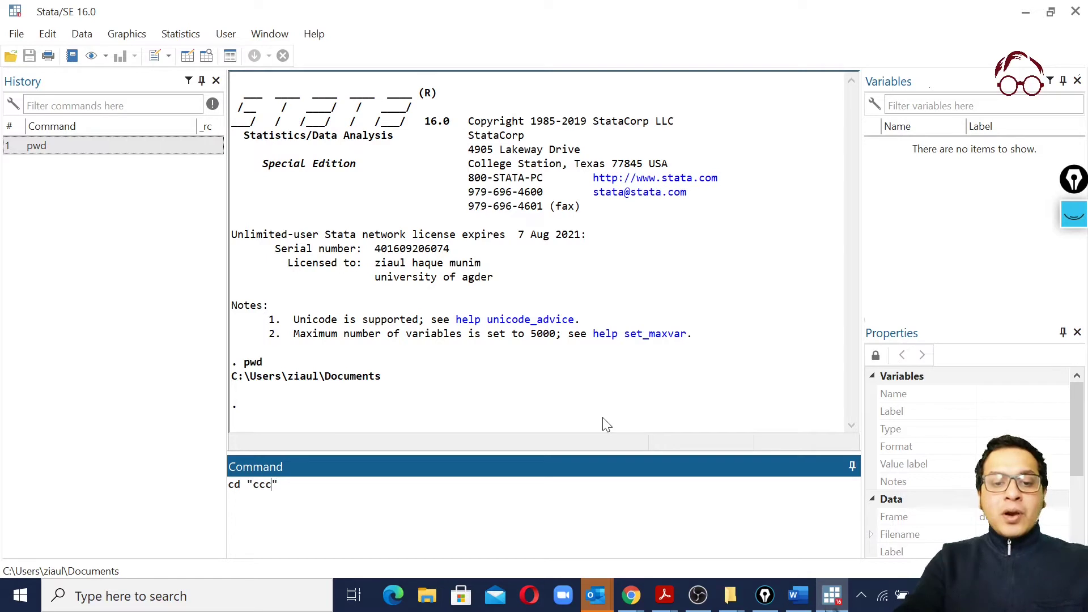
{"action": "key", "text": "Escape"}
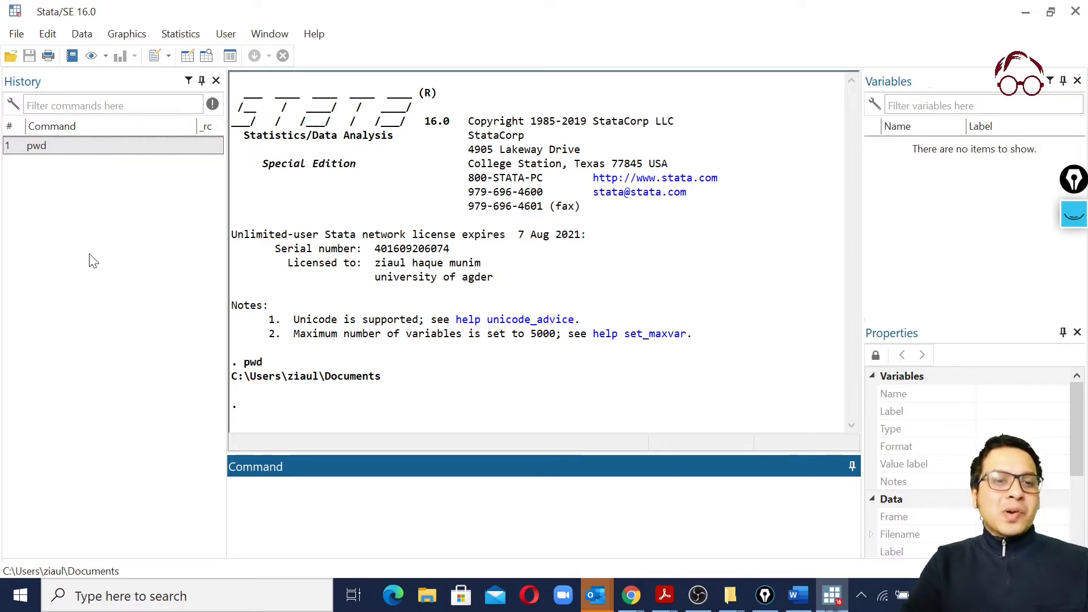
- Change the working directory to the 48. STATA folder in Dropbox and focus the Command window
{"action": "left_click", "coordinate": [20, 34]}
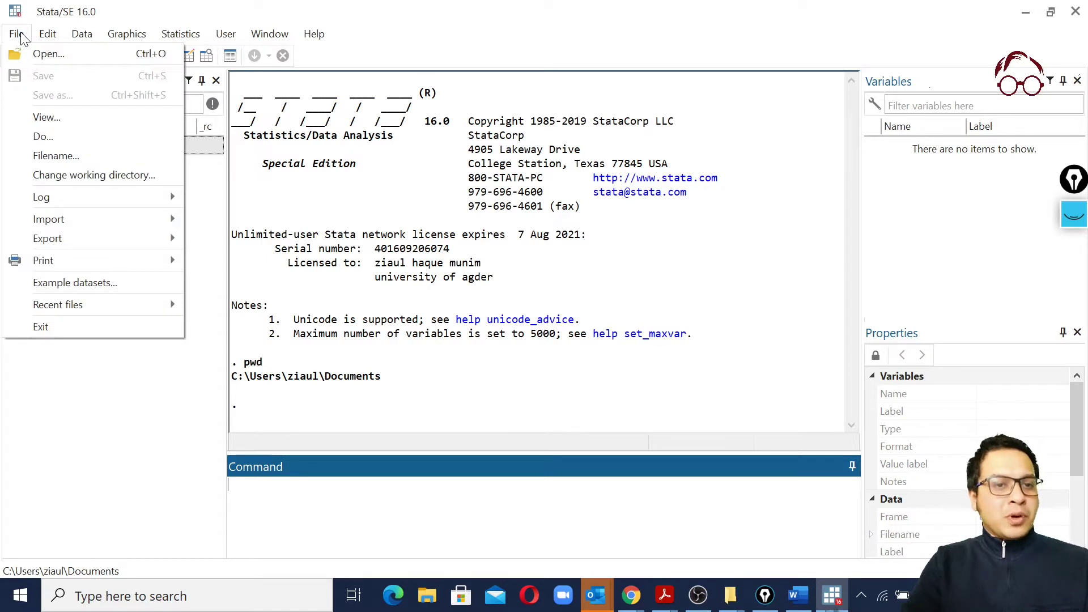
{"action": "left_click", "coordinate": [94, 175]}
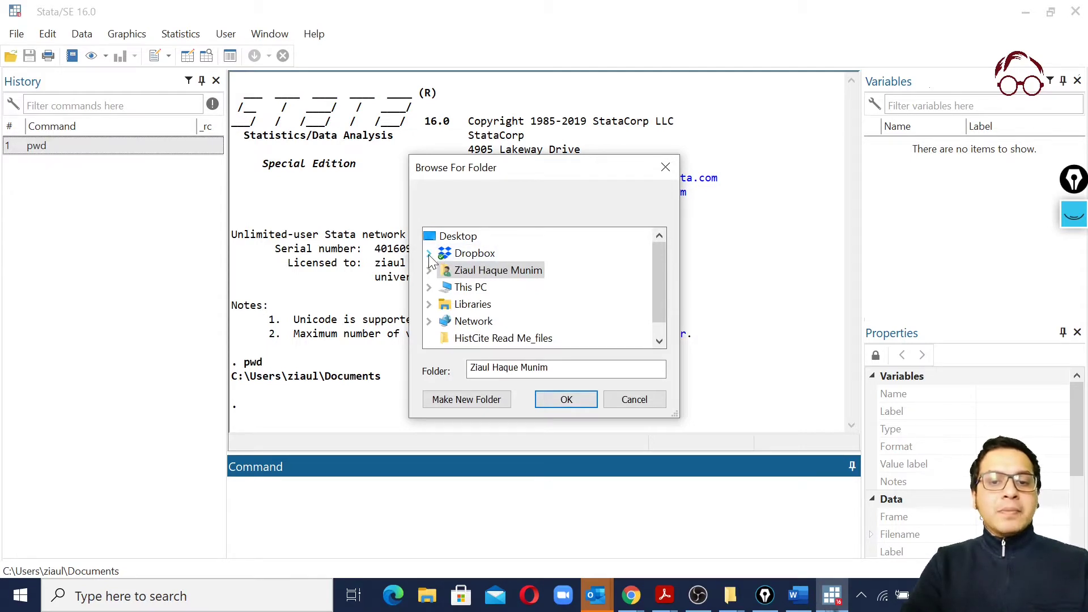
{"action": "left_click", "coordinate": [429, 262]}
{"action": "scroll", "coordinate": [538, 283], "scroll_direction": "down", "scroll_amount": 15}
{"action": "left_click", "coordinate": [538, 270]}
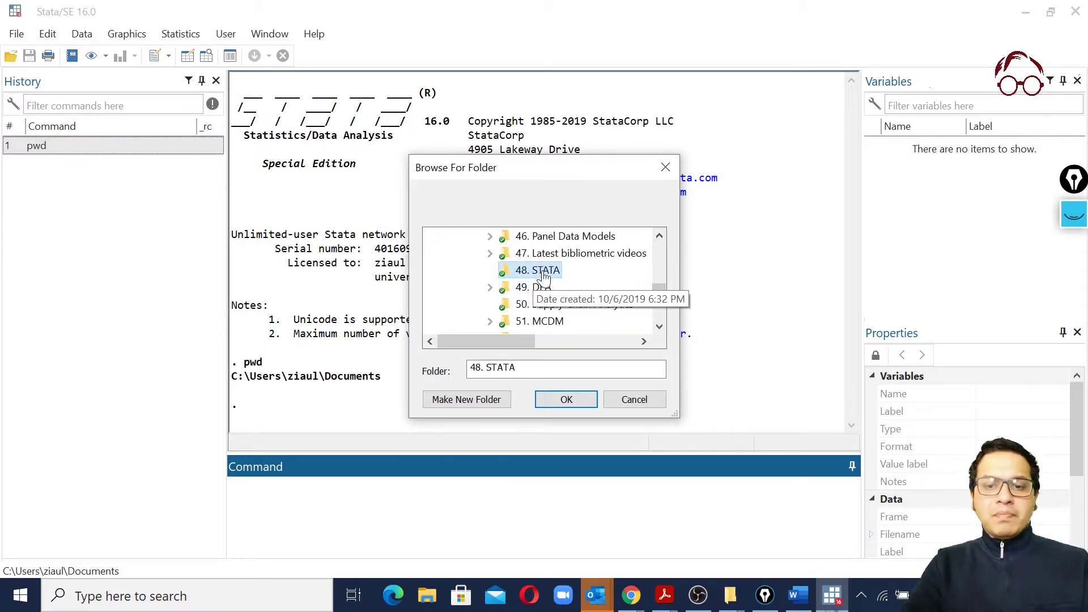
{"action": "left_click", "coordinate": [567, 399]}
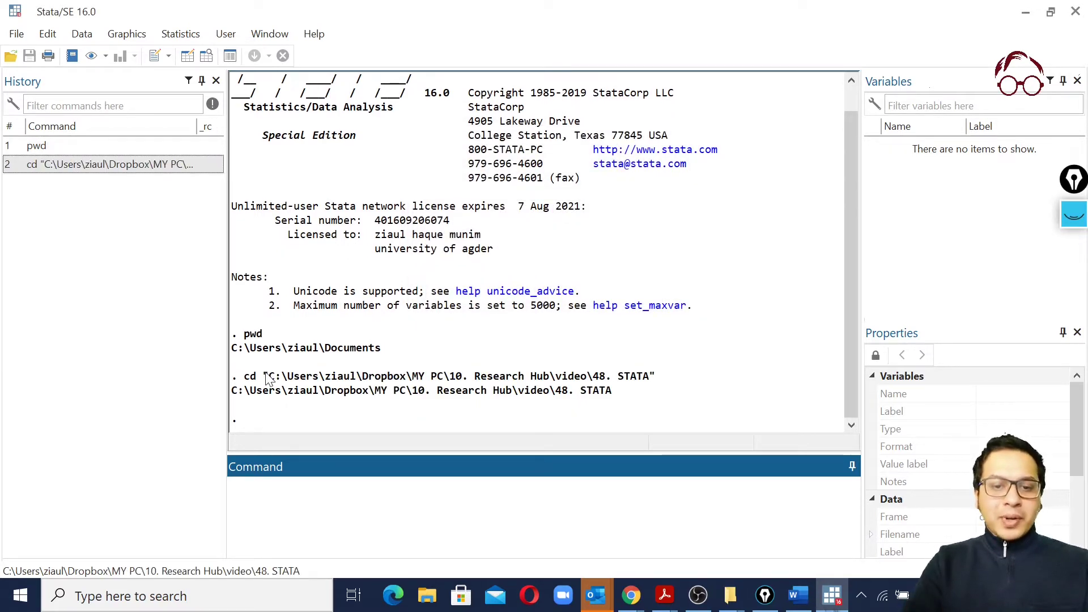
{"action": "left_click_drag", "start_coordinate": [266, 378], "coordinate": [656, 384]}
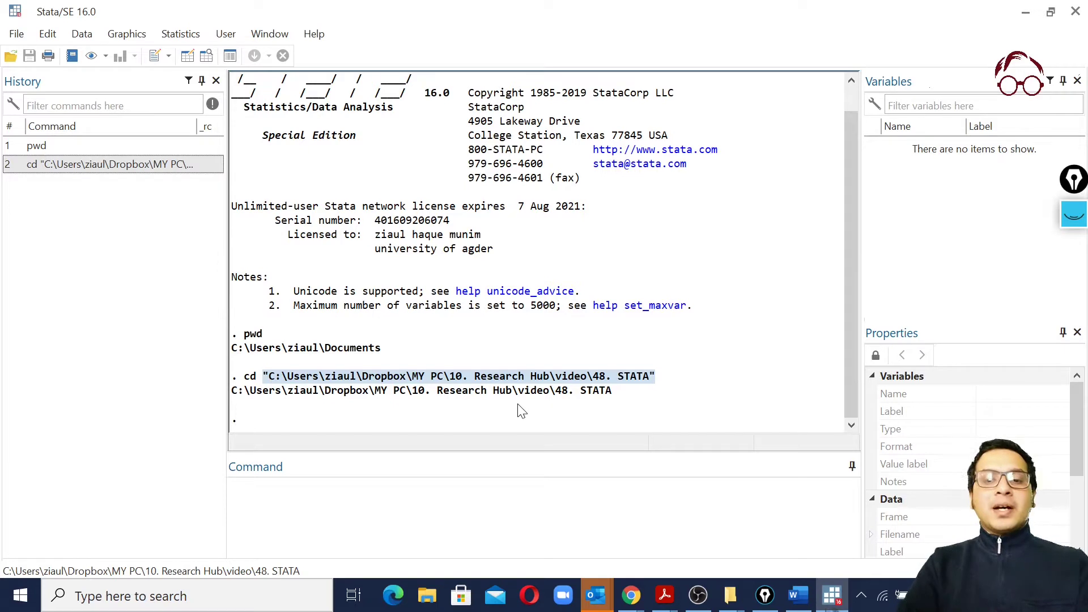
{"action": "left_click", "coordinate": [482, 472]}
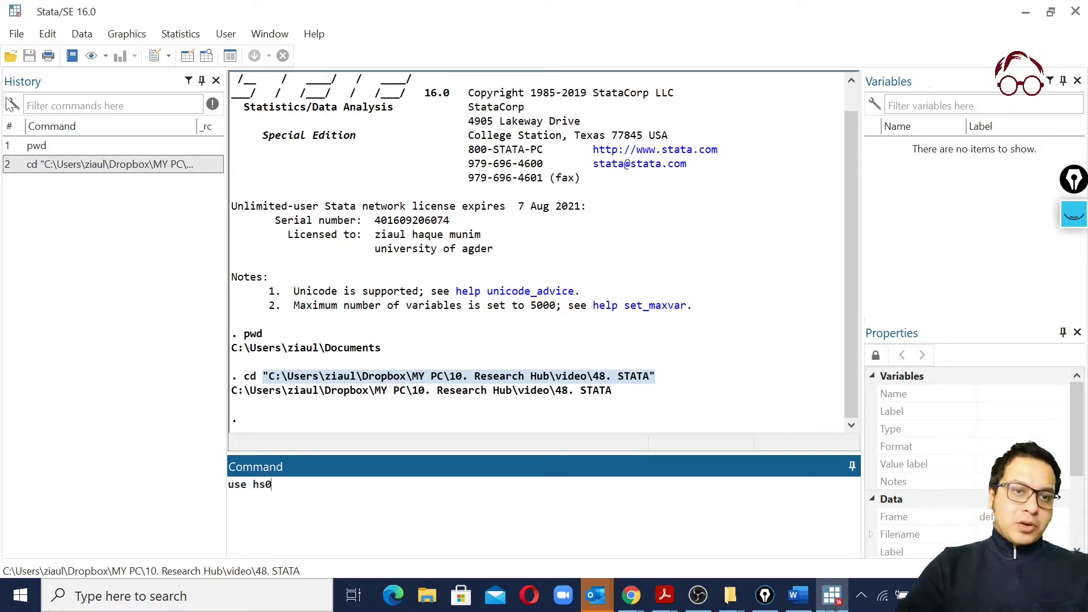
- Open hs0.dta from the 48. STATA folder and delete the leftover use command text
{"action": "left_click", "coordinate": [15, 34]}
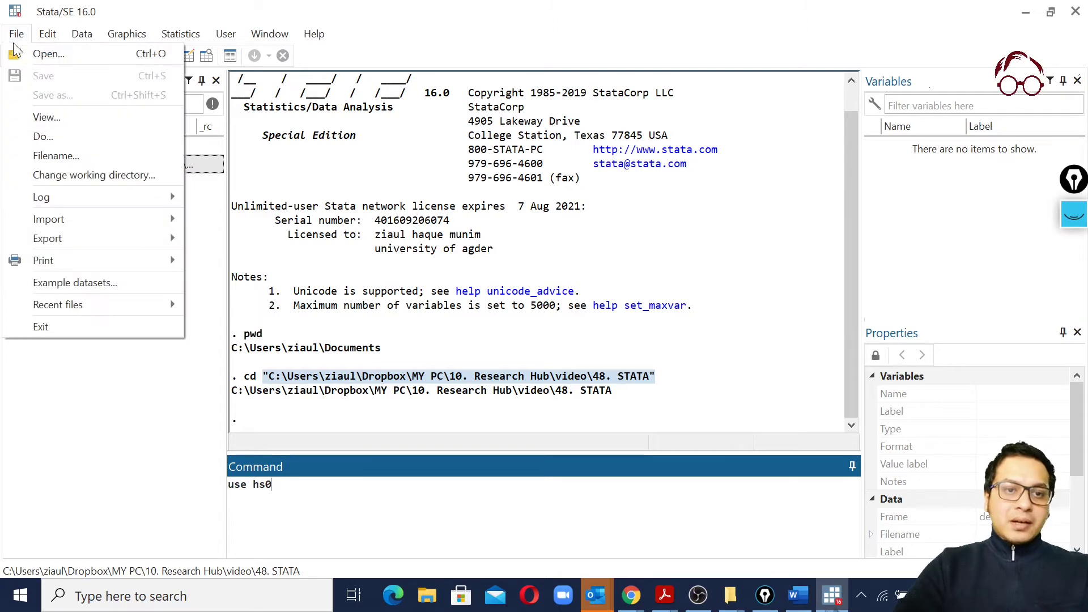
{"action": "left_click", "coordinate": [45, 59]}
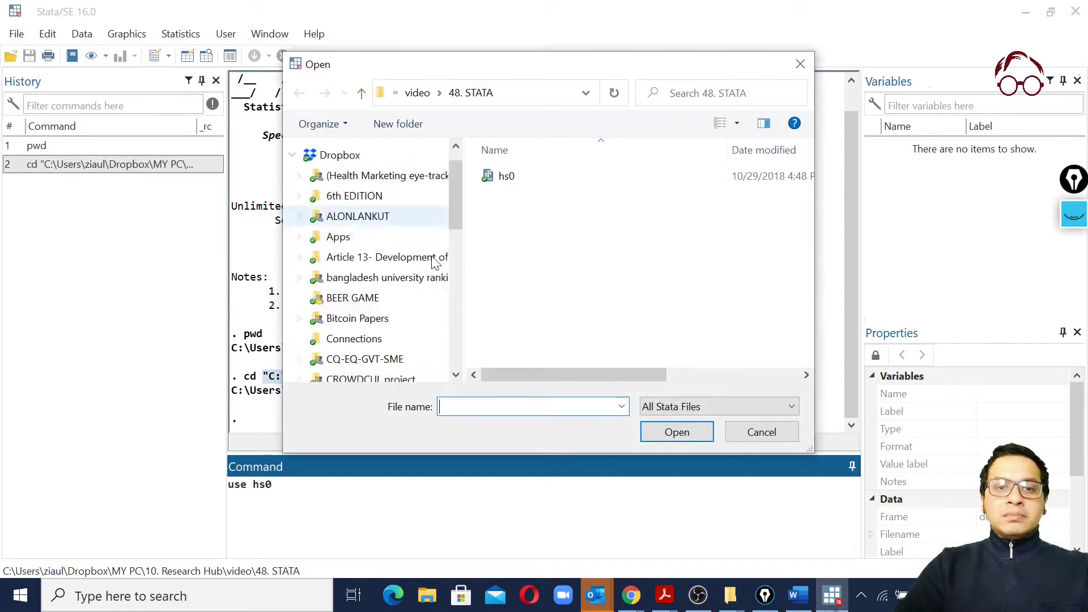
{"action": "double_click", "coordinate": [506, 180]}
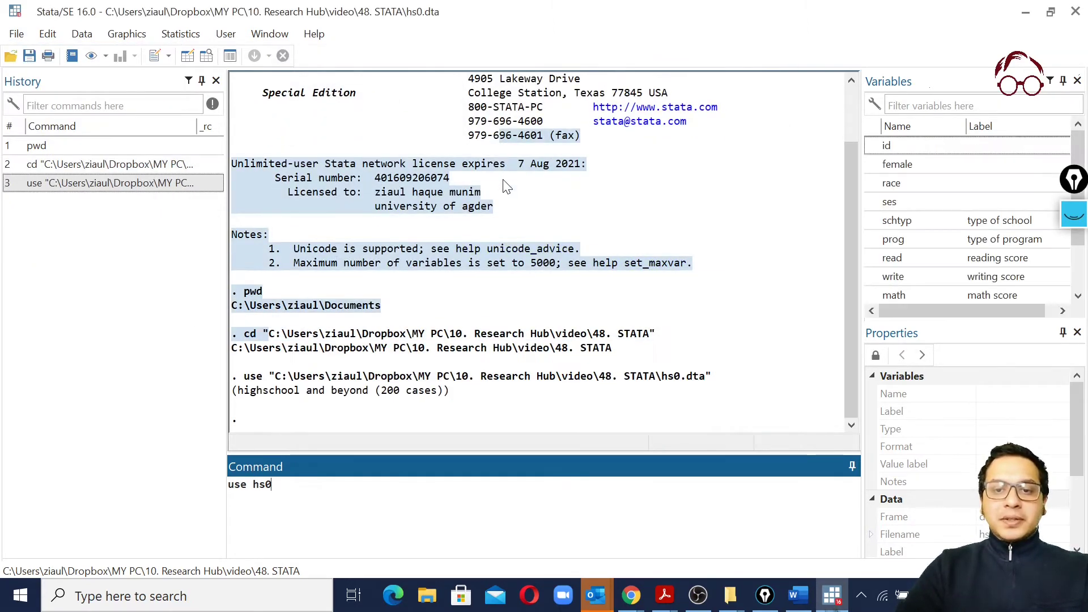
{"action": "left_click", "coordinate": [539, 298]}
{"action": "scroll", "coordinate": [990, 299], "scroll_direction": "down", "scroll_amount": 1}
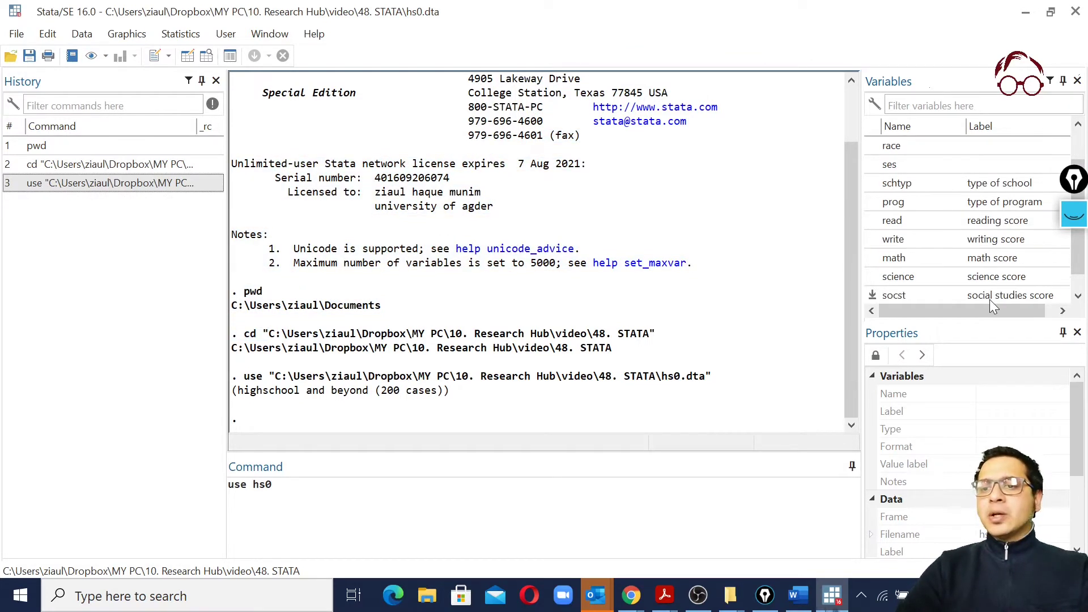
{"action": "scroll", "coordinate": [990, 299], "scroll_direction": "up", "scroll_amount": 1}
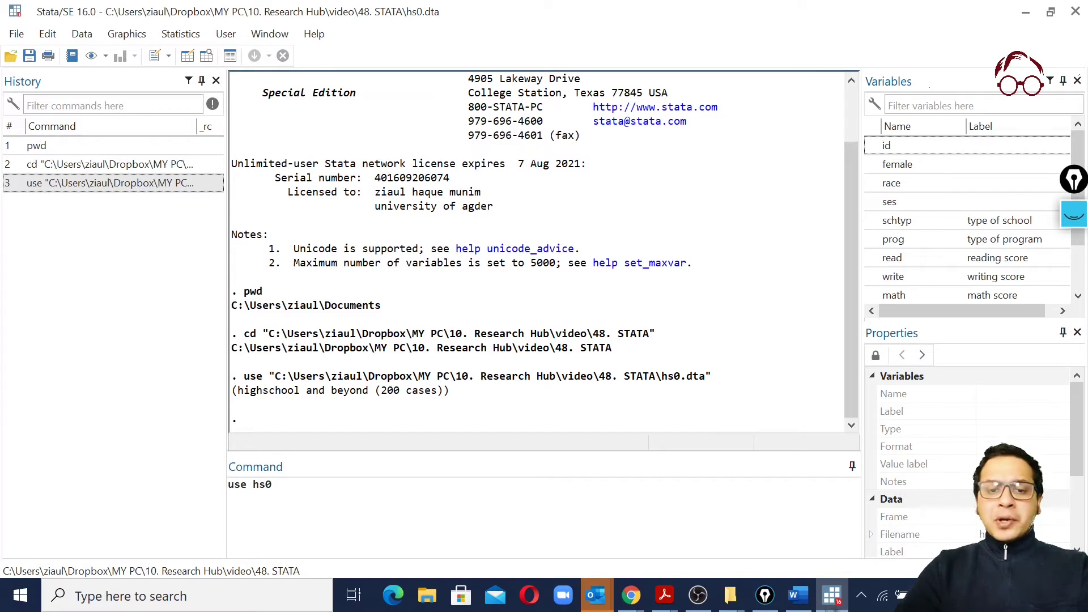
{"action": "key", "text": "ctrl+1"}
{"action": "key", "text": "BackSpace"}
{"action": "key", "text": "BackSpace"}
{"action": "key", "text": "BackSpace"}
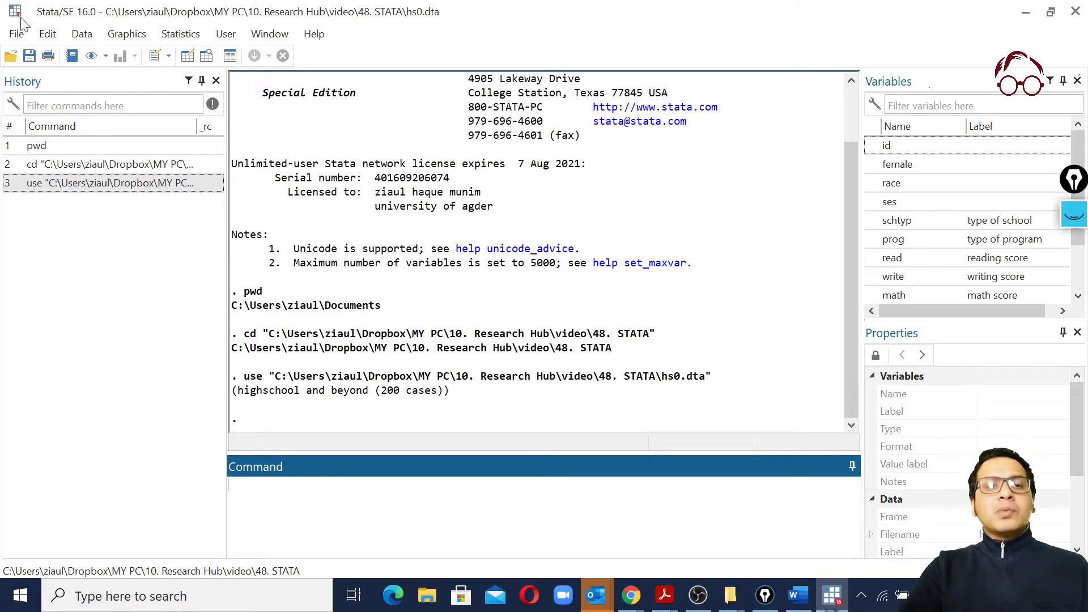
- Begin a formatted SMCL log named log_stata_researchhub in the 48. STATA folder
{"action": "left_click", "coordinate": [18, 36]}
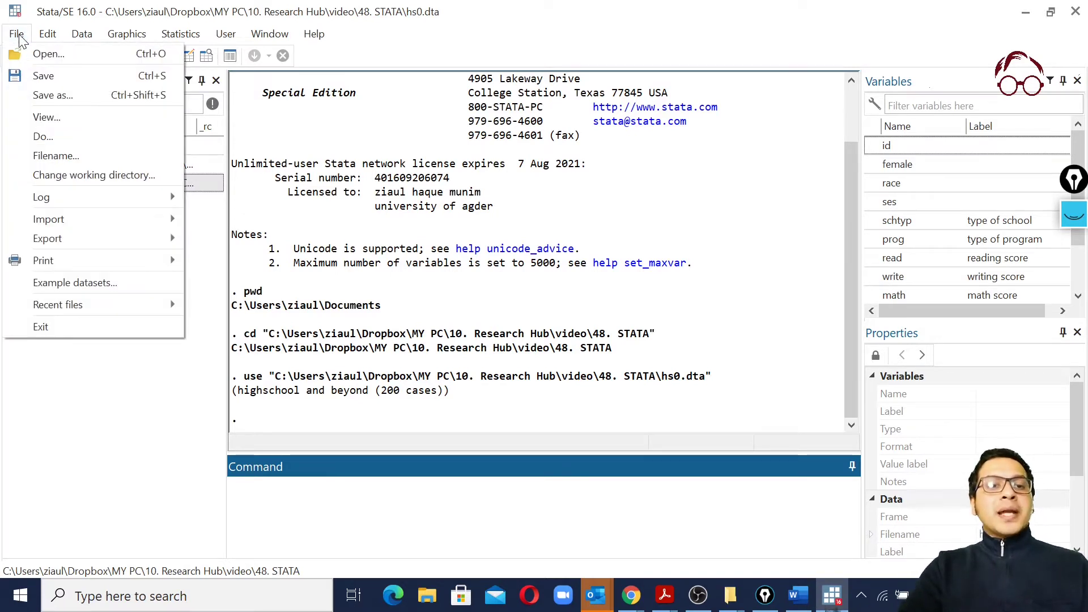
{"action": "mouse_move", "coordinate": [56, 204]}
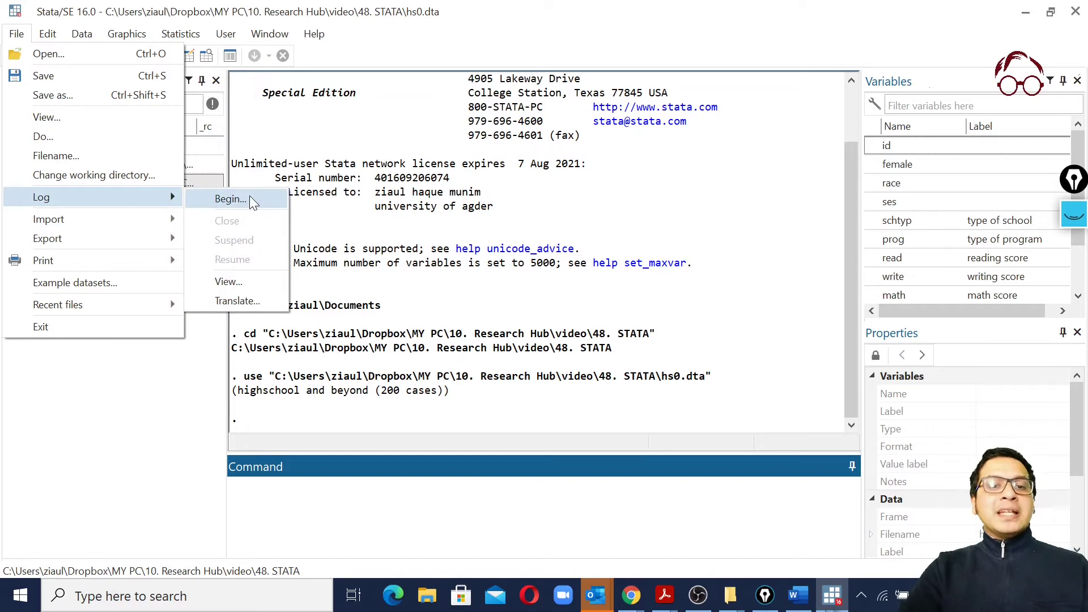
{"action": "left_click", "coordinate": [249, 197]}
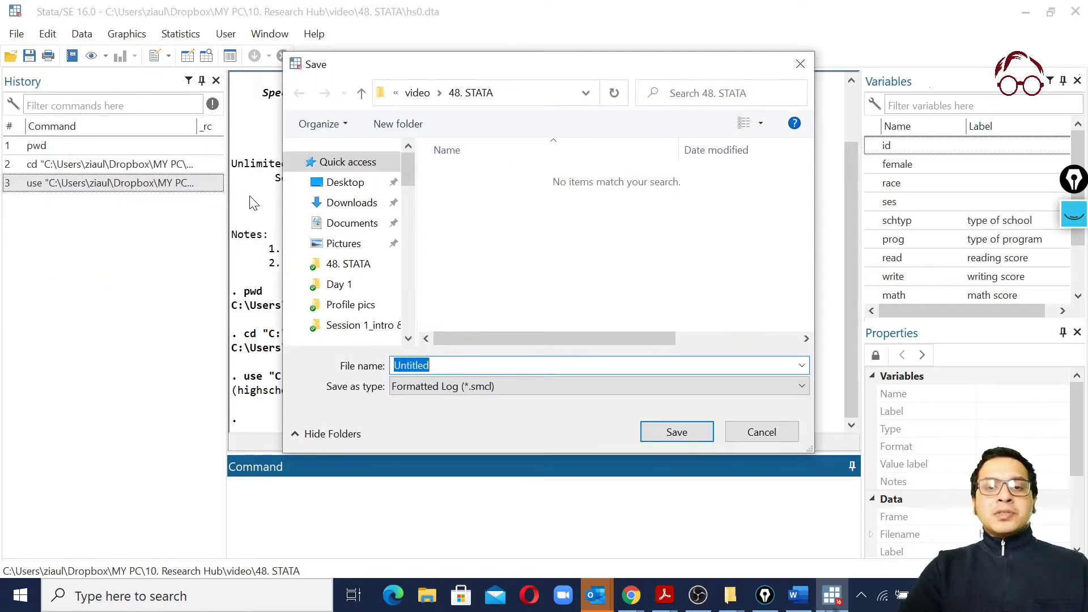
{"action": "key", "text": "BackSpace"}
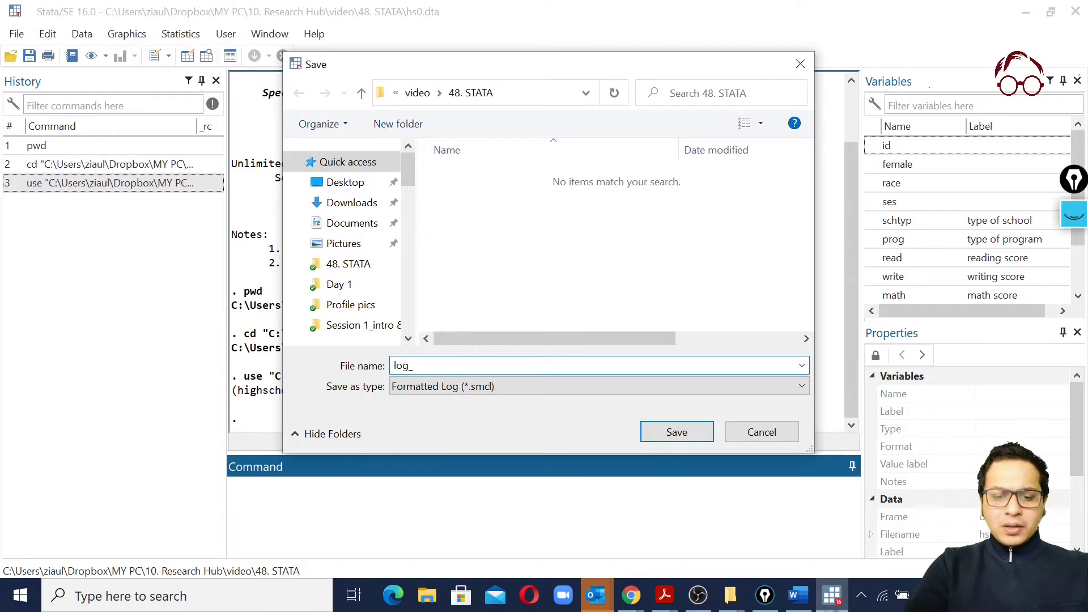
{"action": "type", "text": "log_stata_researchhub"}
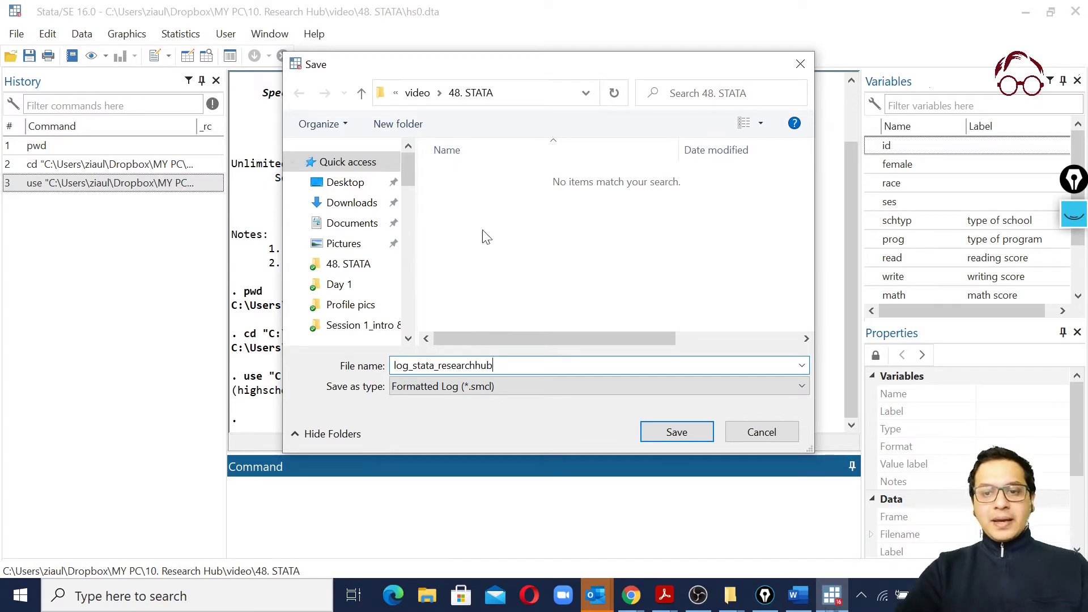
{"action": "left_click", "coordinate": [658, 430]}
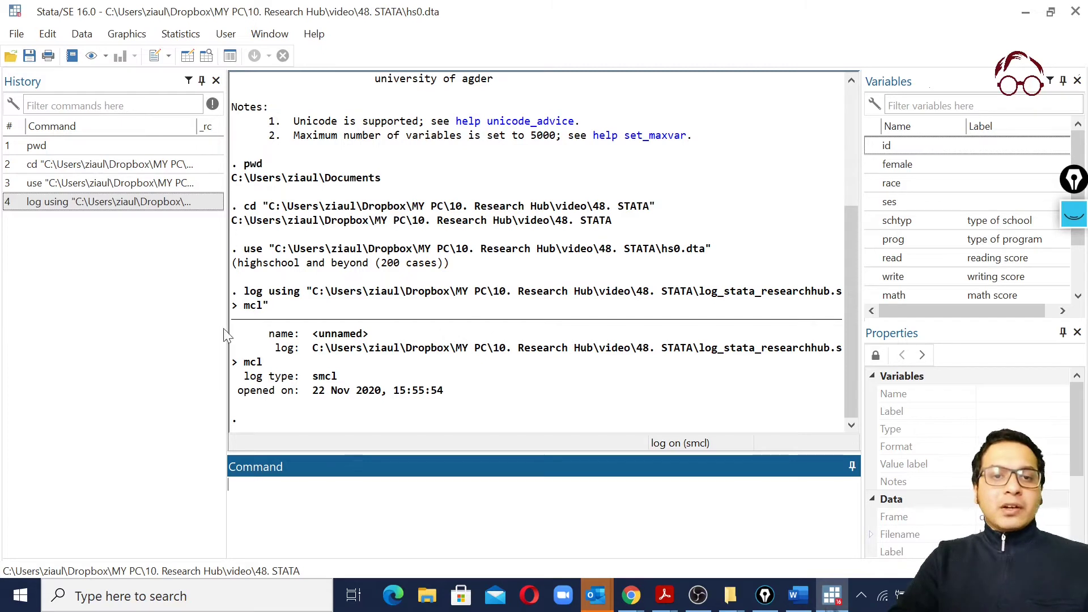
- Open the Describe data dialog from the Data menu and reposition it
{"action": "left_click", "coordinate": [83, 35]}
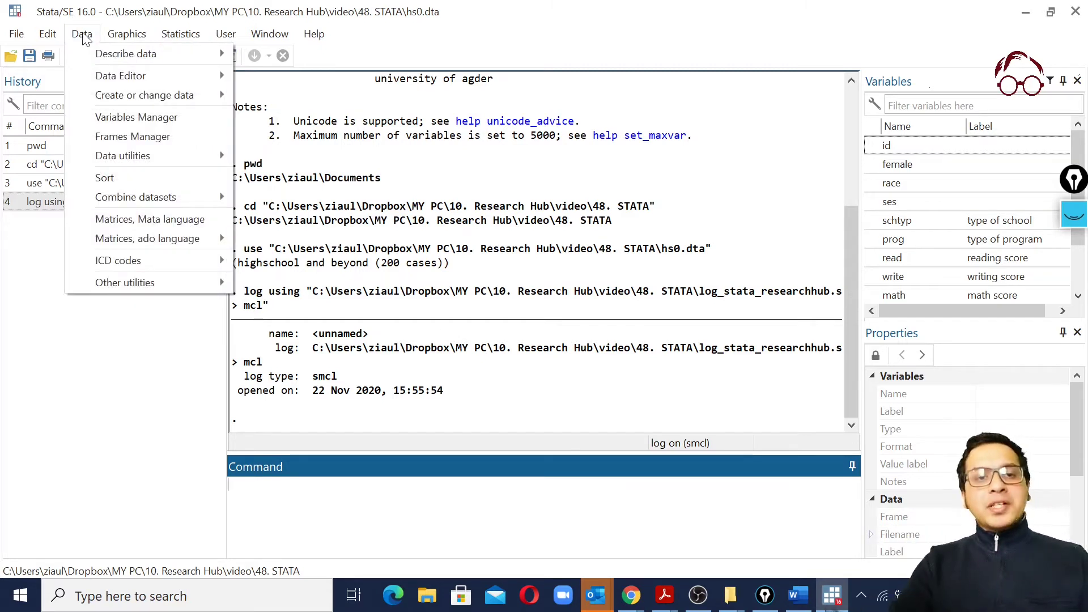
{"action": "left_click", "coordinate": [81, 35]}
{"action": "left_click", "coordinate": [82, 35]}
{"action": "mouse_move", "coordinate": [181, 55]}
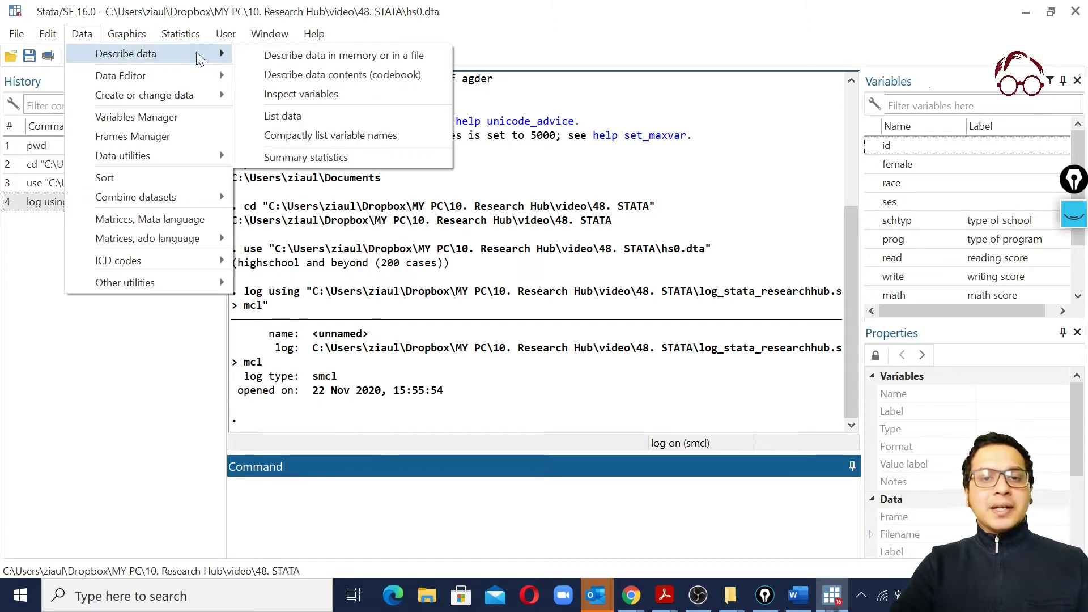
{"action": "left_click", "coordinate": [410, 59]}
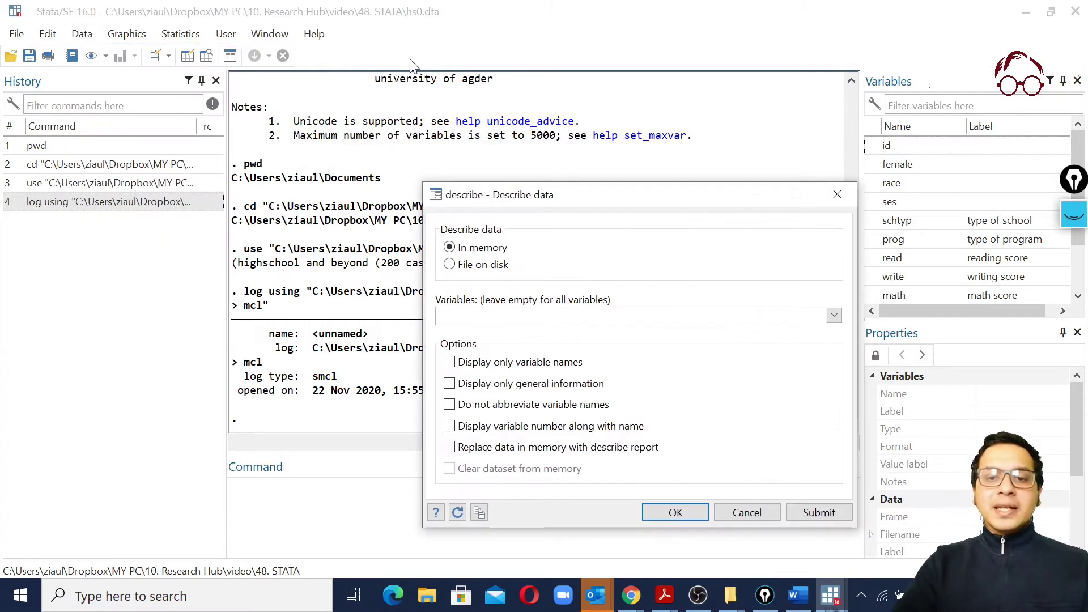
{"action": "left_click_drag", "start_coordinate": [607, 197], "coordinate": [576, 69]}
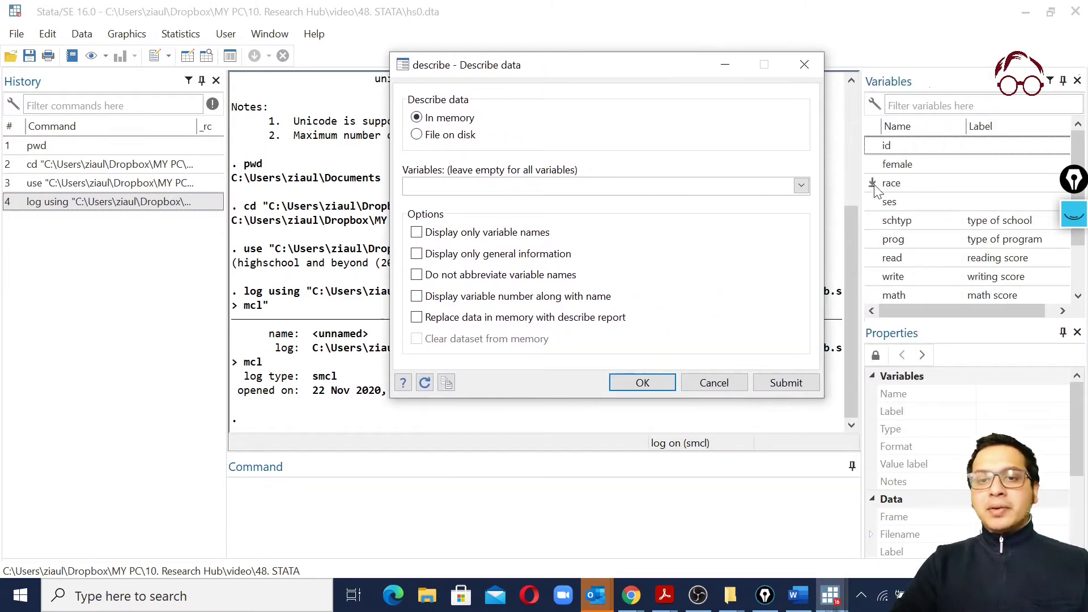
{"action": "left_click_drag", "start_coordinate": [642, 70], "coordinate": [691, 67]}
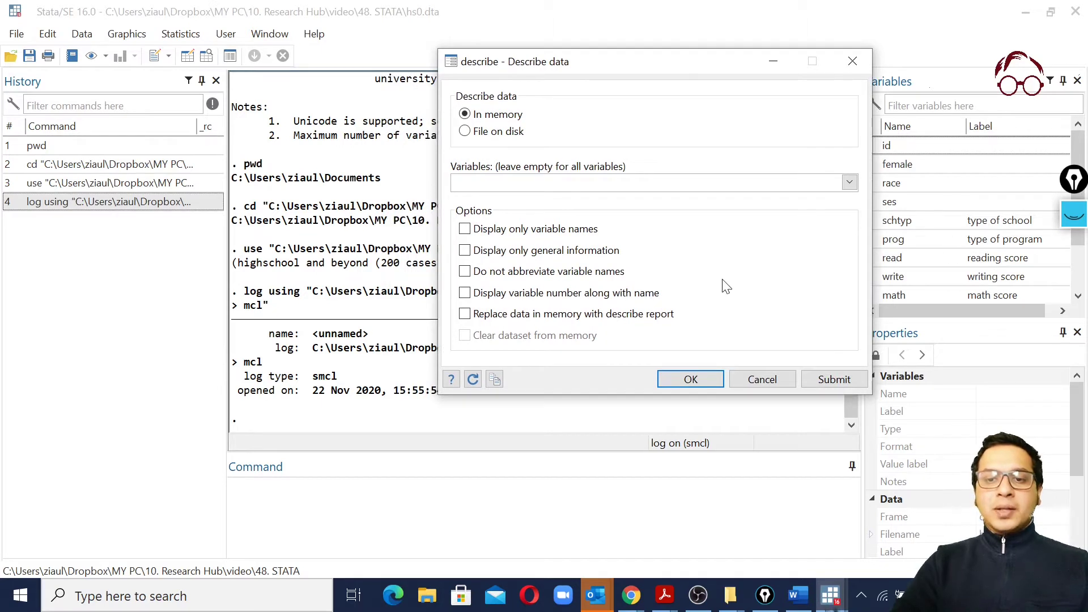
- Run describe on all variables with Submit, then again with OK to close the dialog
{"action": "left_click", "coordinate": [850, 183]}
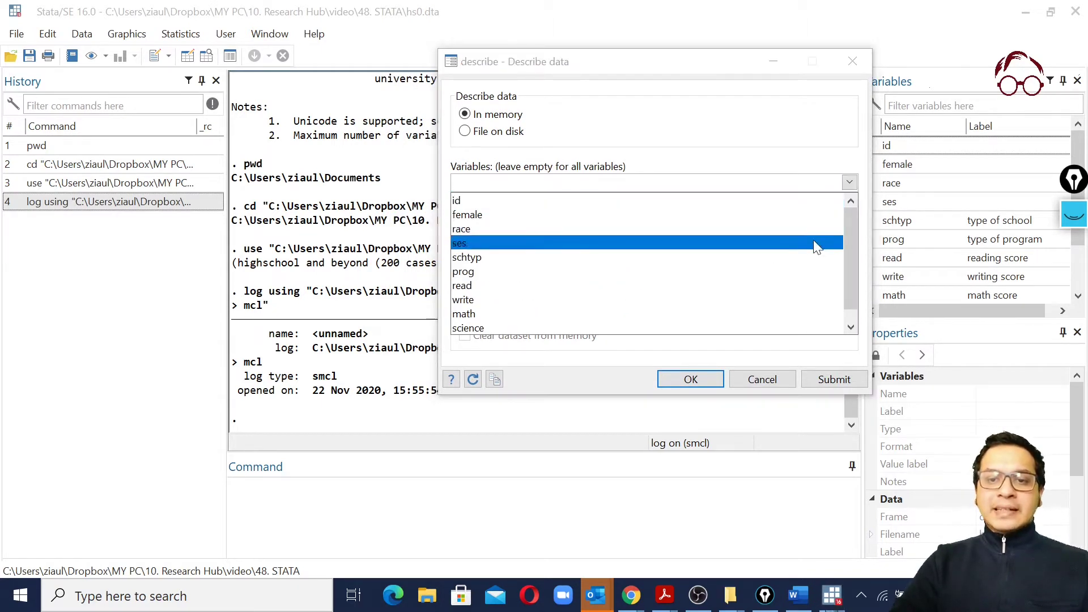
{"action": "left_click", "coordinate": [780, 146]}
{"action": "left_click_drag", "start_coordinate": [719, 68], "coordinate": [730, 20]}
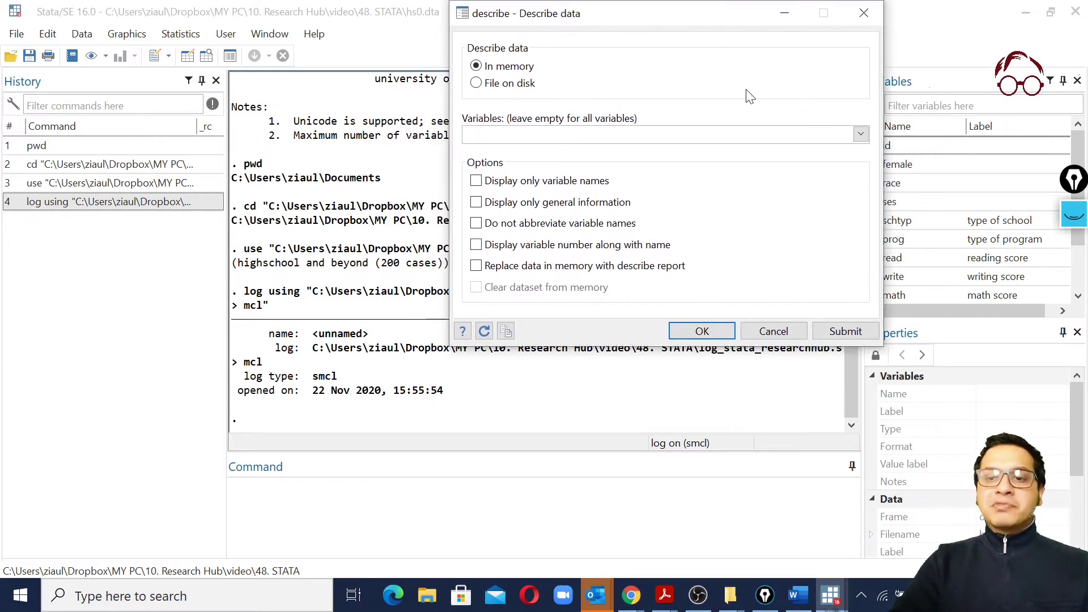
{"action": "left_click", "coordinate": [844, 331]}
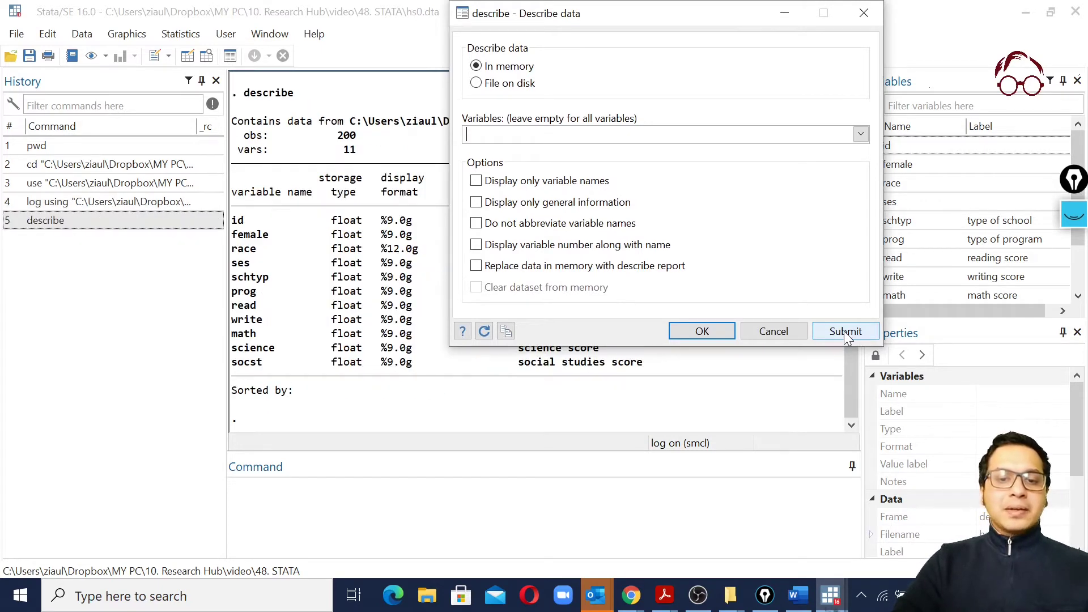
{"action": "left_click_drag", "start_coordinate": [695, 21], "coordinate": [835, 451]}
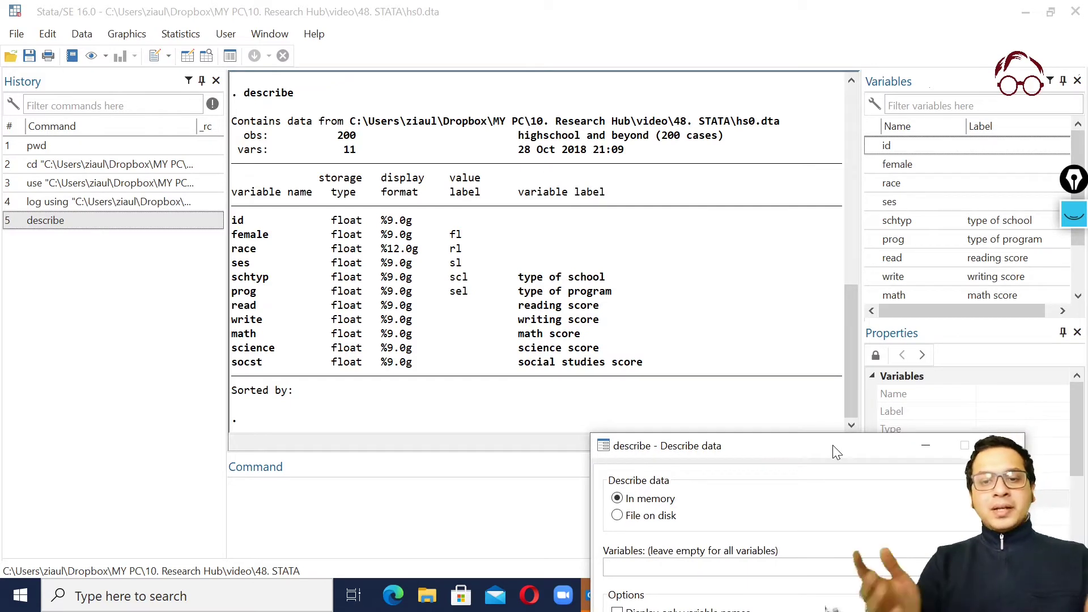
{"action": "left_click_drag", "start_coordinate": [835, 452], "coordinate": [844, 201]}
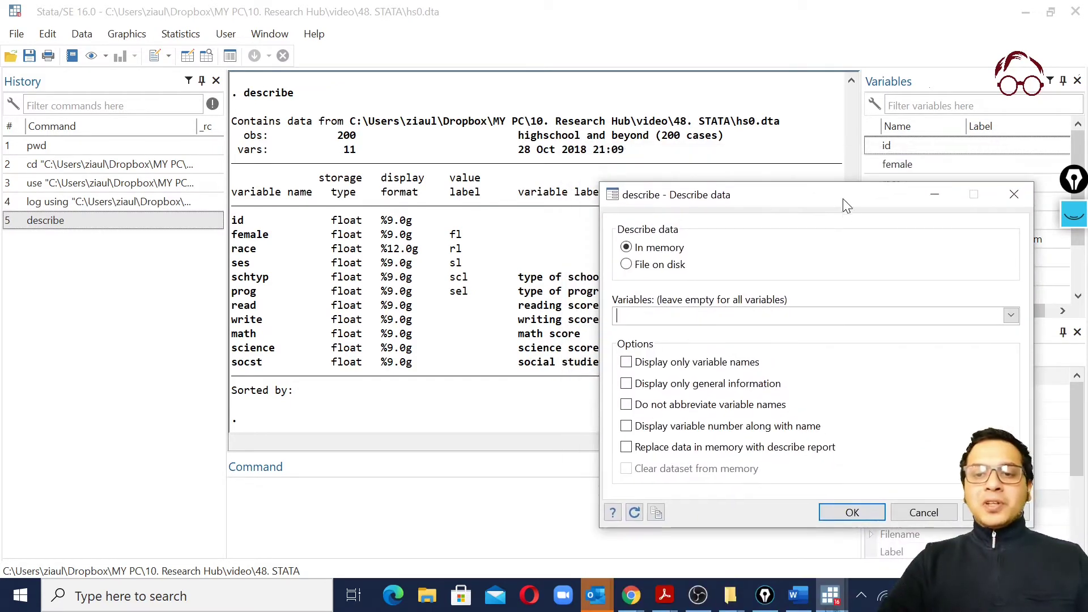
{"action": "left_click", "coordinate": [853, 512]}
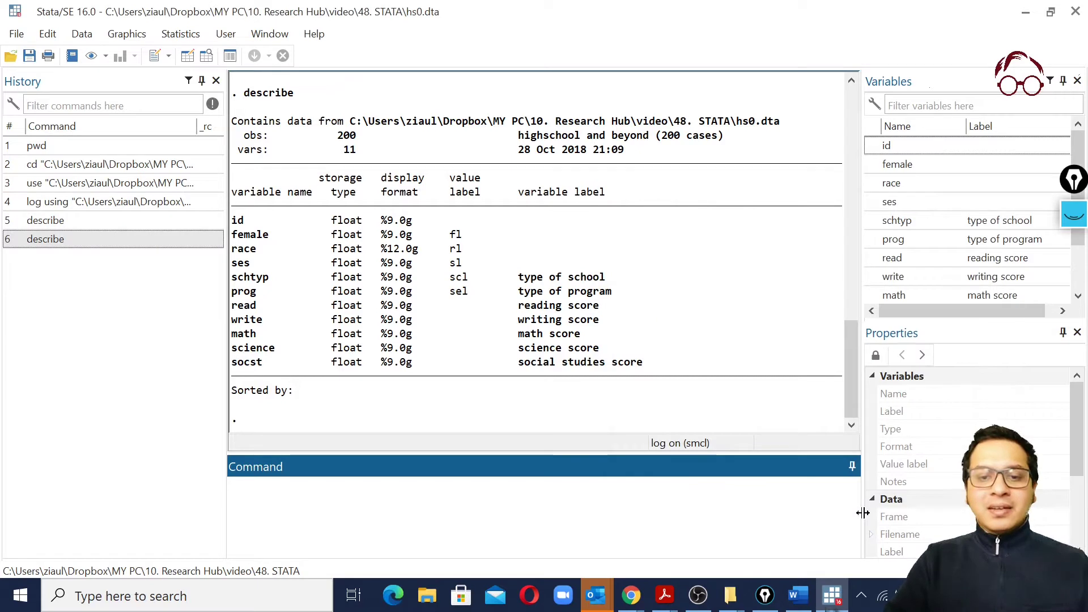
{"action": "scroll", "coordinate": [553, 328], "scroll_direction": "up", "scroll_amount": 1}
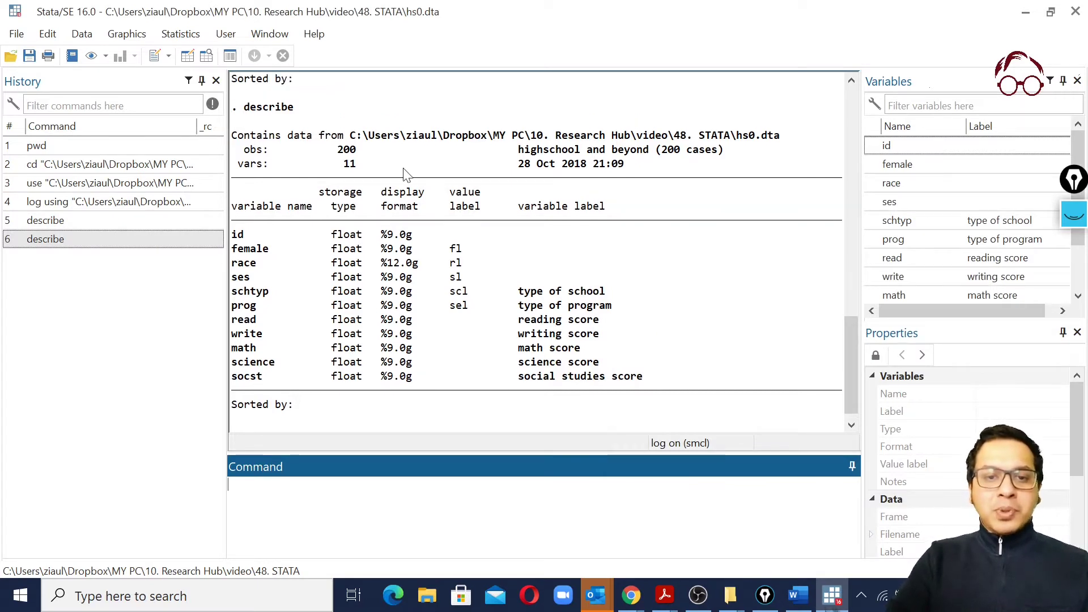
{"action": "scroll", "coordinate": [592, 343], "scroll_direction": "down", "scroll_amount": 1}
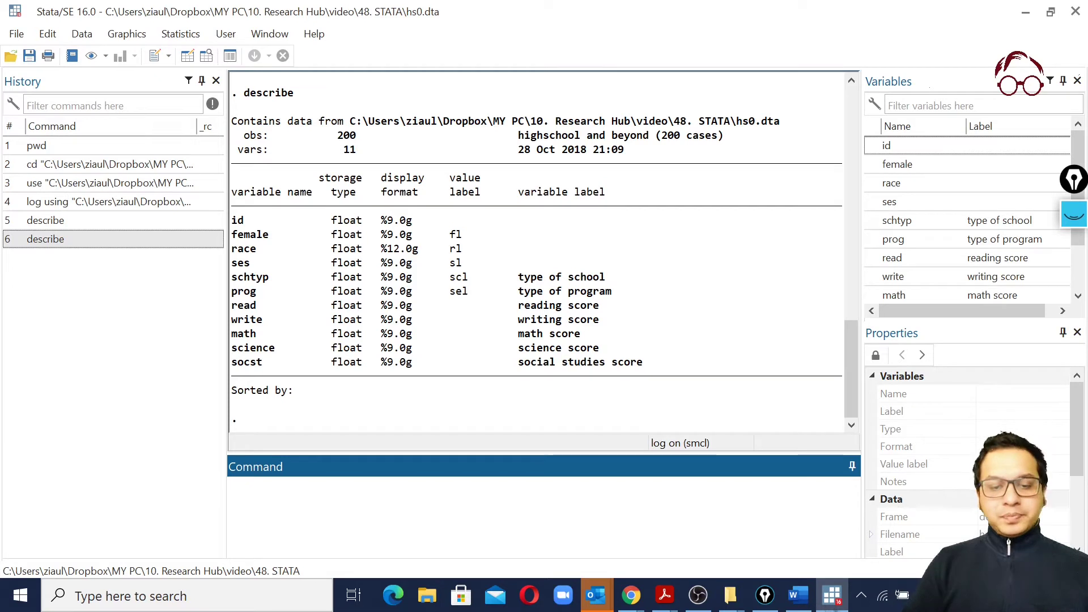
- Select 'describe' in the output and show the Data > Describe data submenu
{"action": "left_click_drag", "start_coordinate": [295, 93], "coordinate": [247, 95]}
{"action": "left_click", "coordinate": [229, 485]}
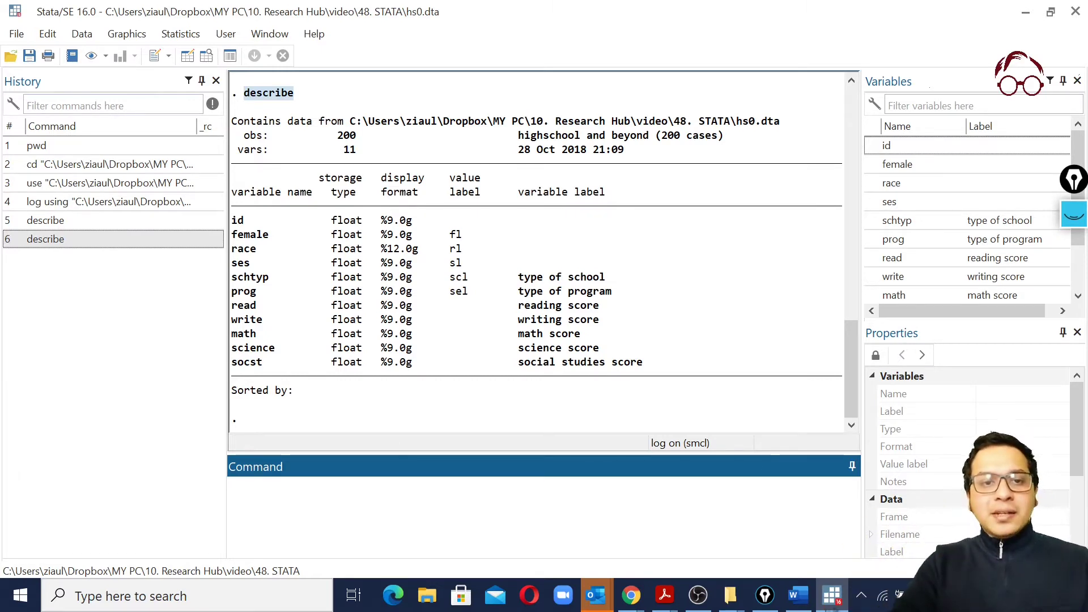
{"action": "left_click", "coordinate": [83, 35]}
{"action": "mouse_move", "coordinate": [135, 57]}
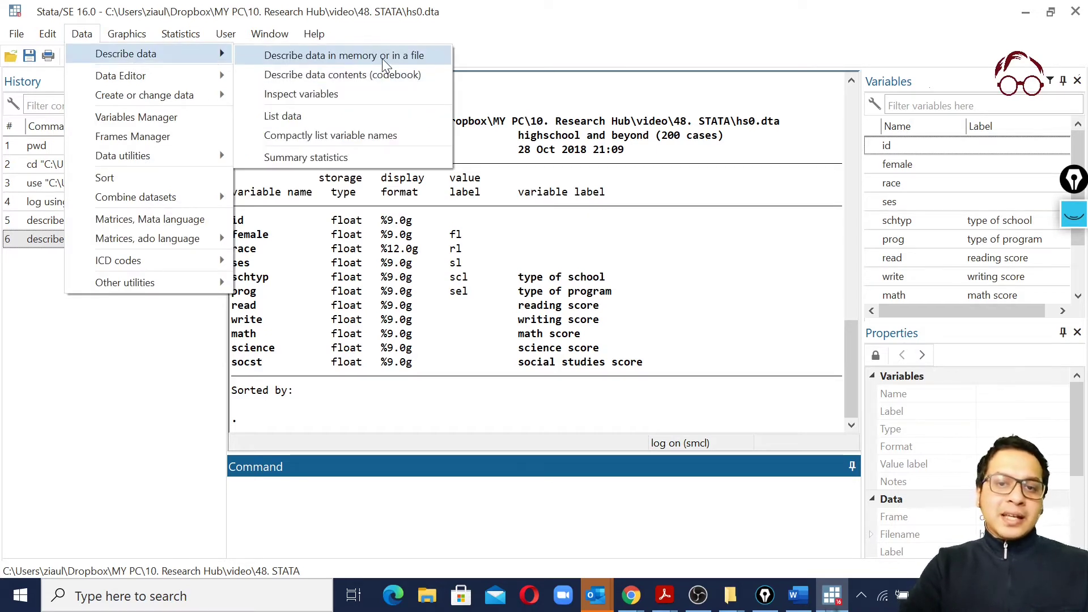
- Dismiss the menu and open the Describe data dialog from the Command window
{"action": "left_click", "coordinate": [409, 49]}
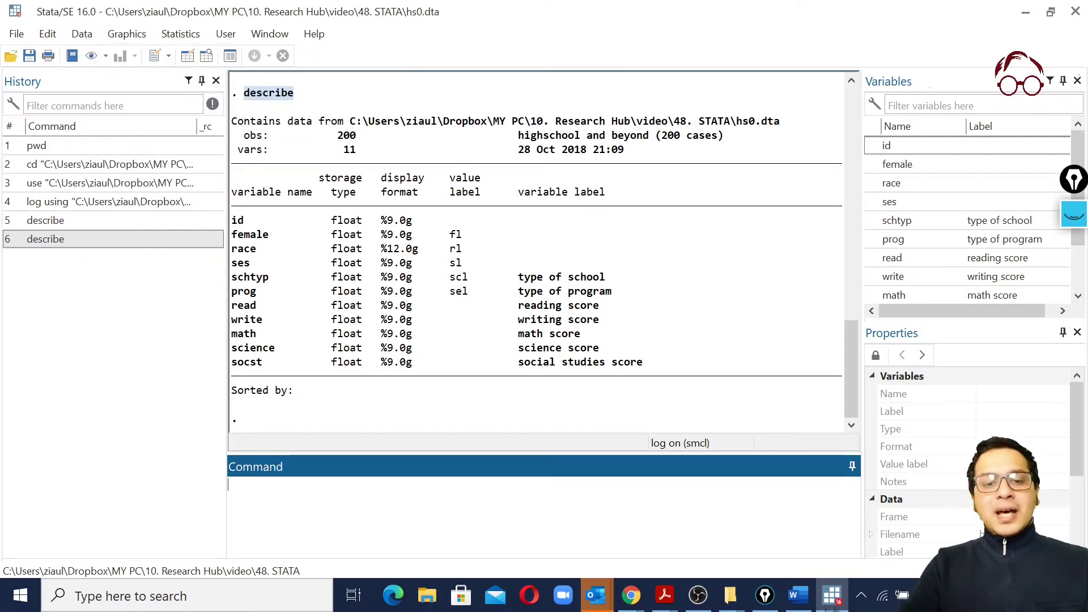
{"action": "type", "text": "describe"}
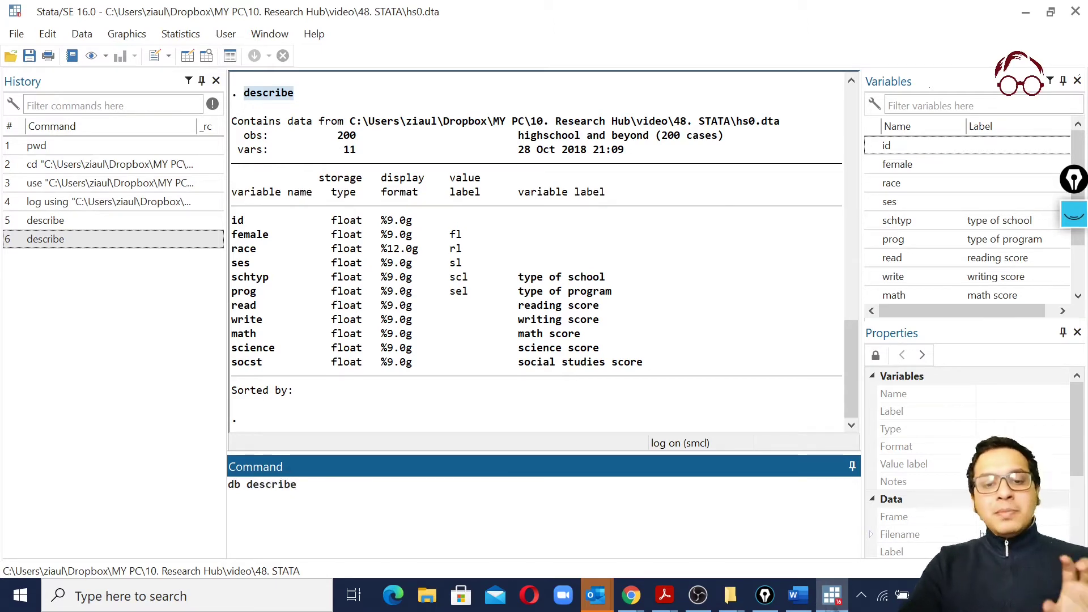
{"action": "key", "text": "Return"}
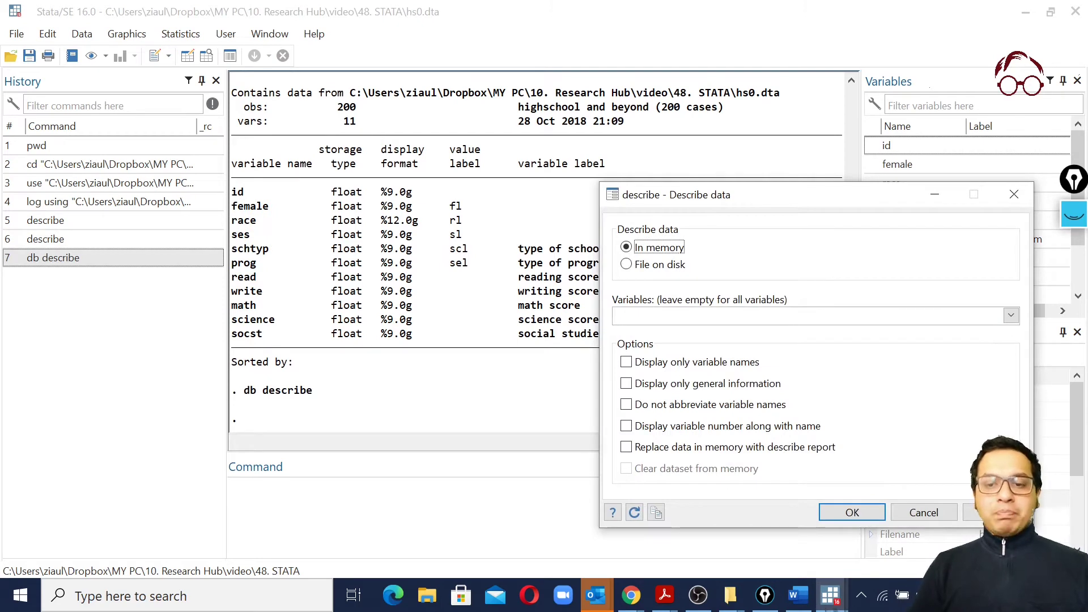
- Pick prog, read, write and math as variables, submit describe, then close the dialog
{"action": "left_click", "coordinate": [1011, 315]}
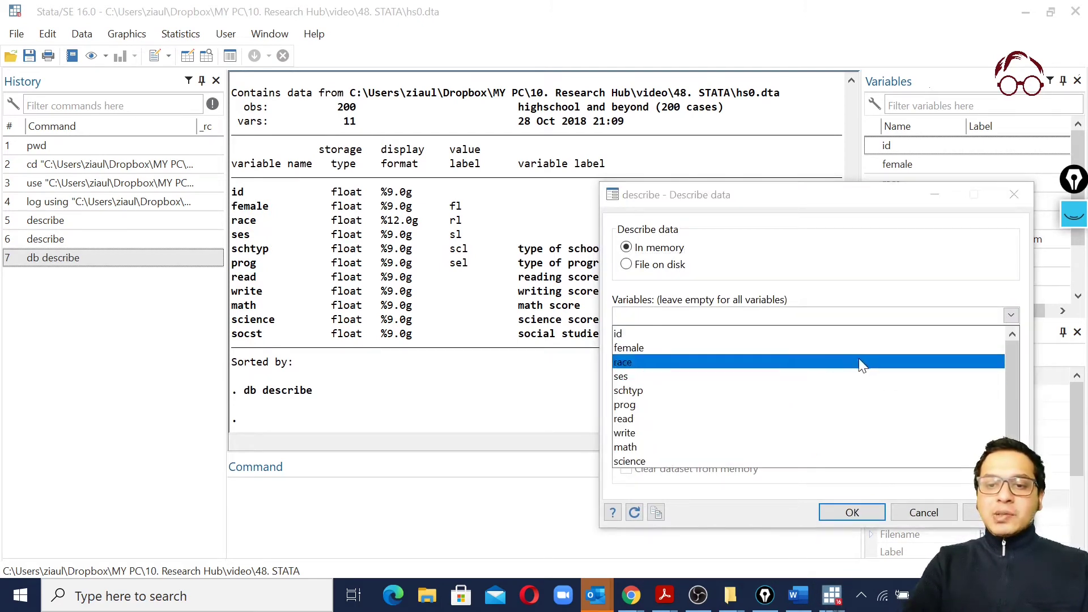
{"action": "left_click", "coordinate": [828, 404]}
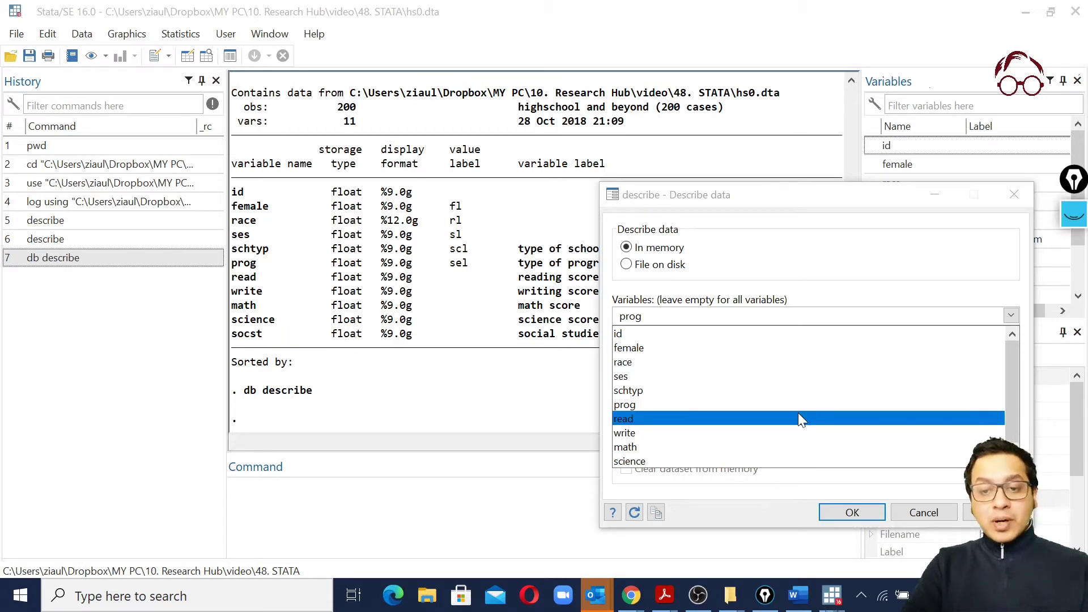
{"action": "left_click", "coordinate": [799, 418]}
{"action": "left_click", "coordinate": [797, 433]}
{"action": "left_click", "coordinate": [794, 451]}
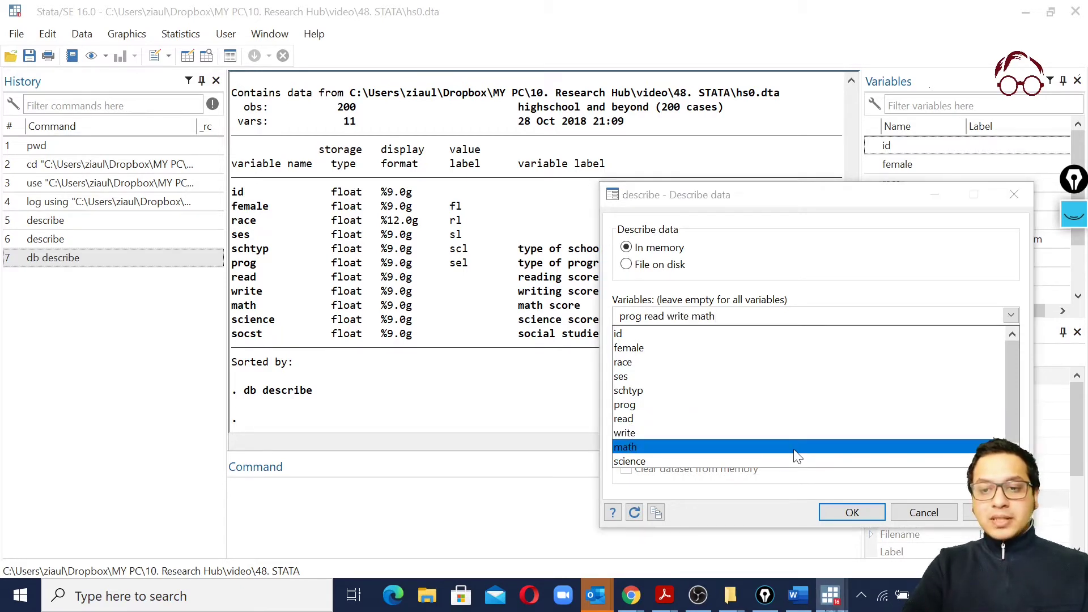
{"action": "left_click", "coordinate": [933, 299]}
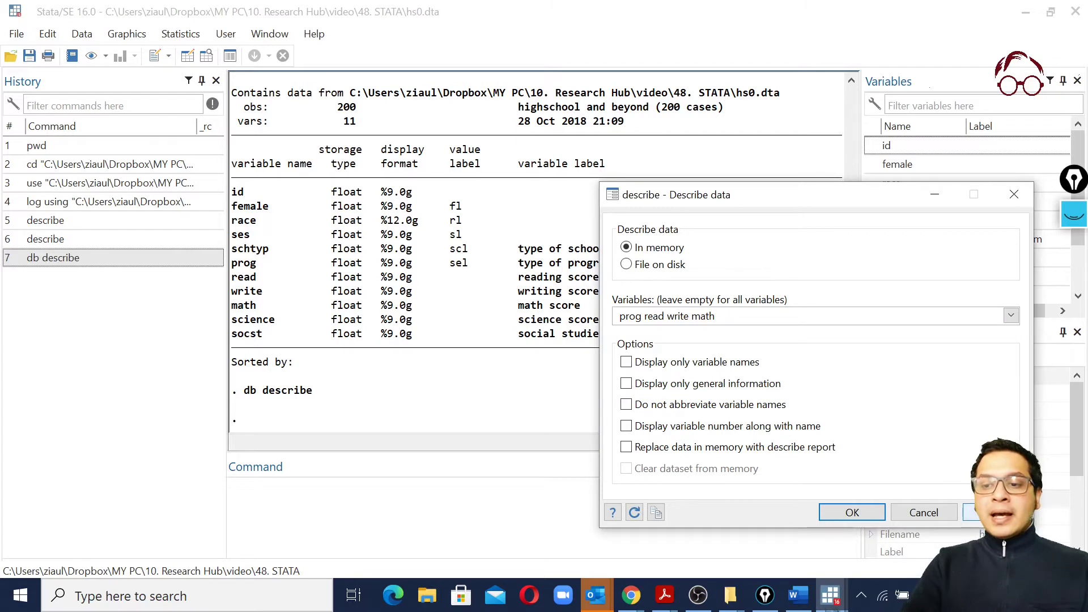
{"action": "left_click", "coordinate": [971, 512]}
{"action": "left_click_drag", "start_coordinate": [816, 205], "coordinate": [906, 141]}
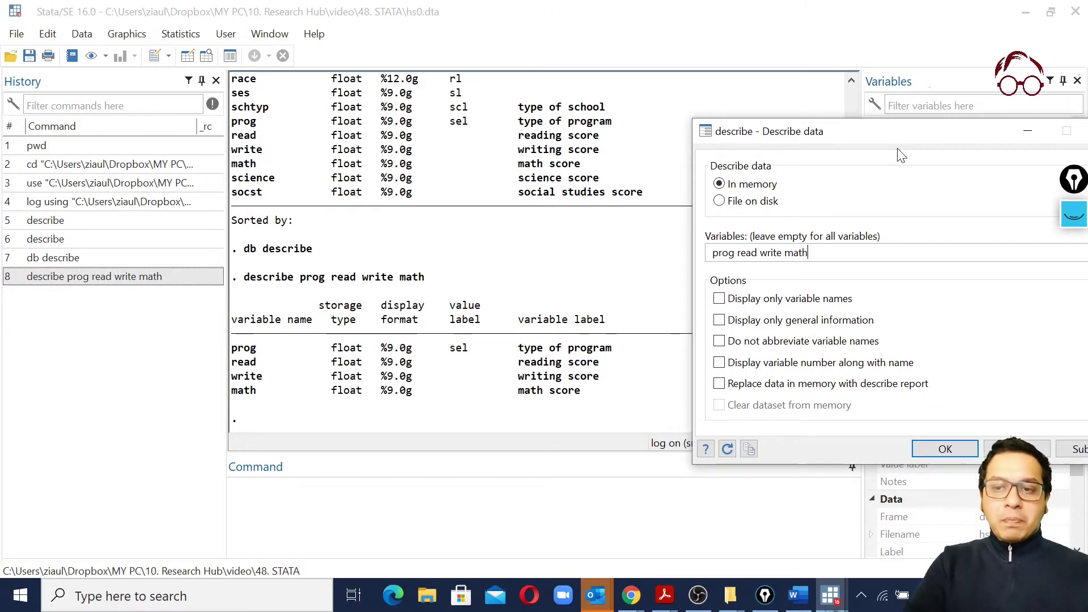
{"action": "left_click_drag", "start_coordinate": [903, 130], "coordinate": [621, 142]}
{"action": "left_click", "coordinate": [823, 143]}
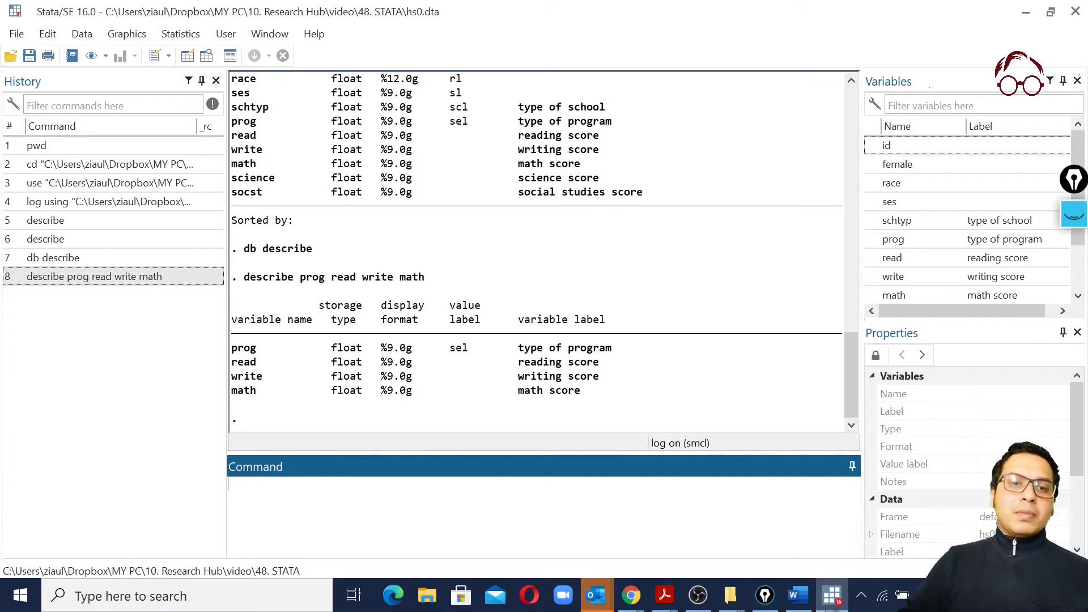
- Run codebook on all variables from Data > Describe data contents, leaving Variables empty
{"action": "left_click", "coordinate": [82, 33]}
{"action": "mouse_move", "coordinate": [109, 58]}
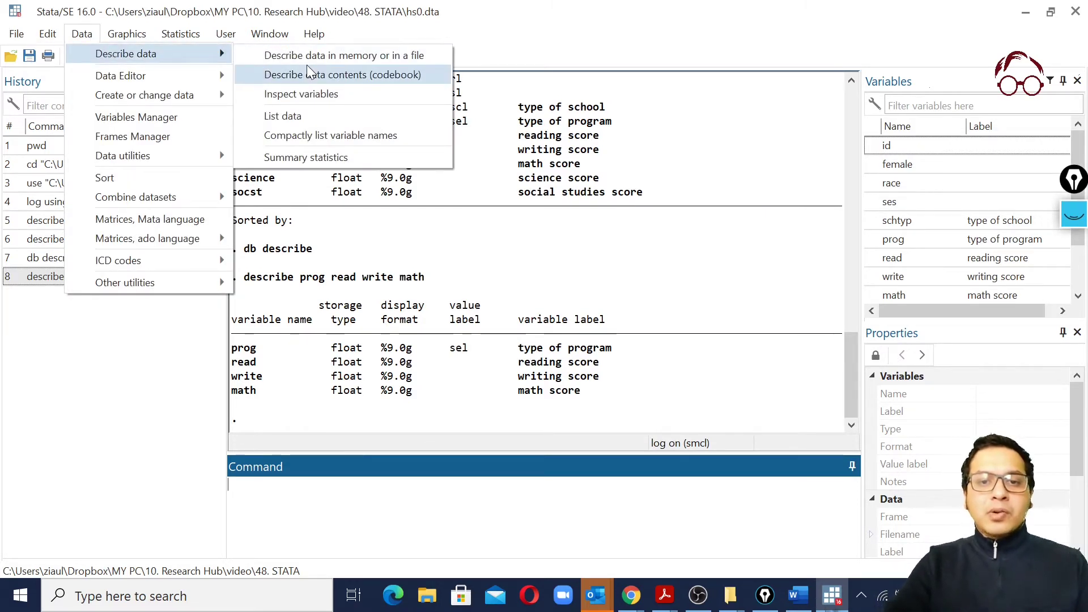
{"action": "left_click", "coordinate": [429, 82]}
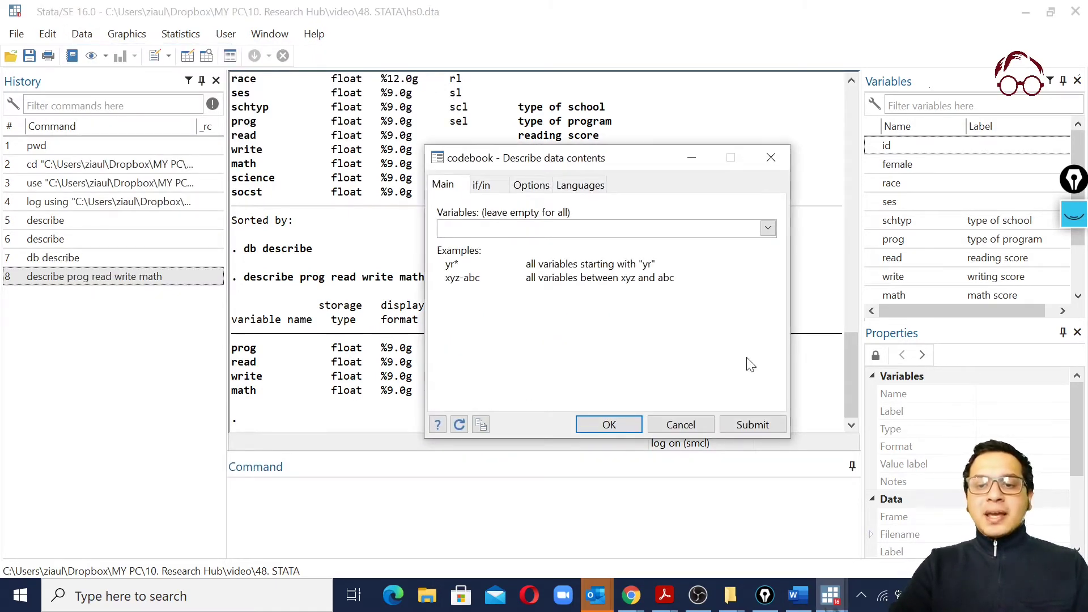
{"action": "left_click_drag", "start_coordinate": [637, 164], "coordinate": [751, 79]}
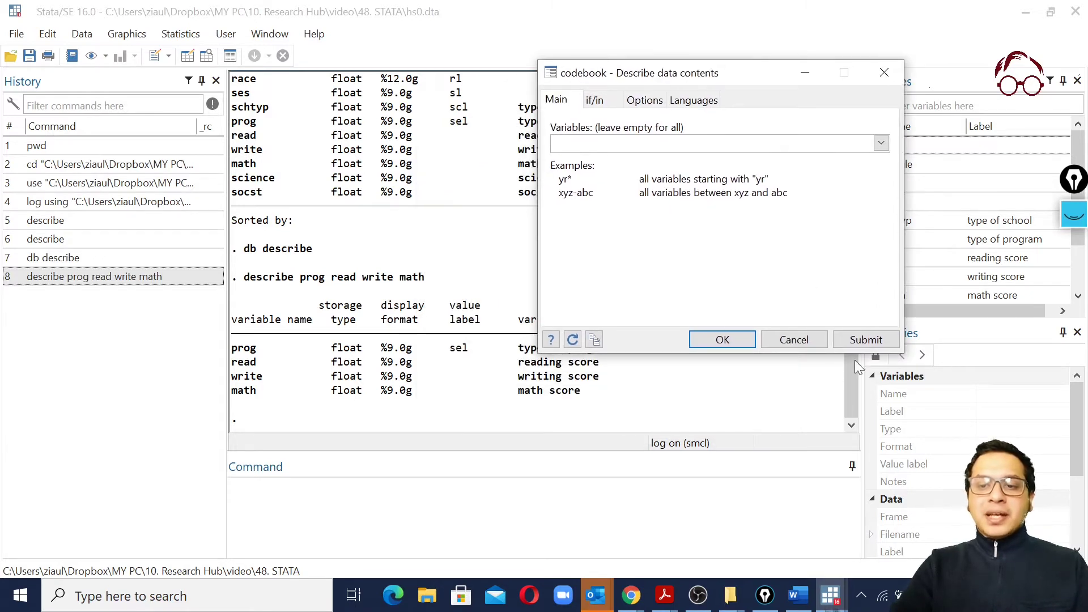
{"action": "left_click", "coordinate": [734, 339]}
- Scroll through the codebook output, then enter di codebook, which fails with r(111)
{"action": "scroll", "coordinate": [509, 316], "scroll_direction": "up", "scroll_amount": 8}
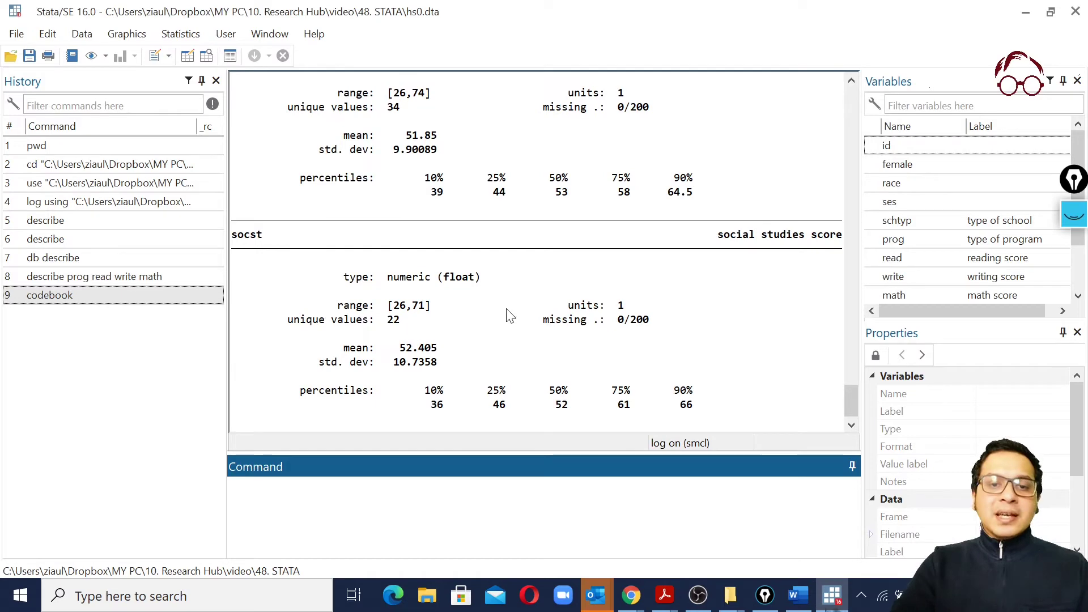
{"action": "scroll", "coordinate": [510, 316], "scroll_direction": "up", "scroll_amount": 10}
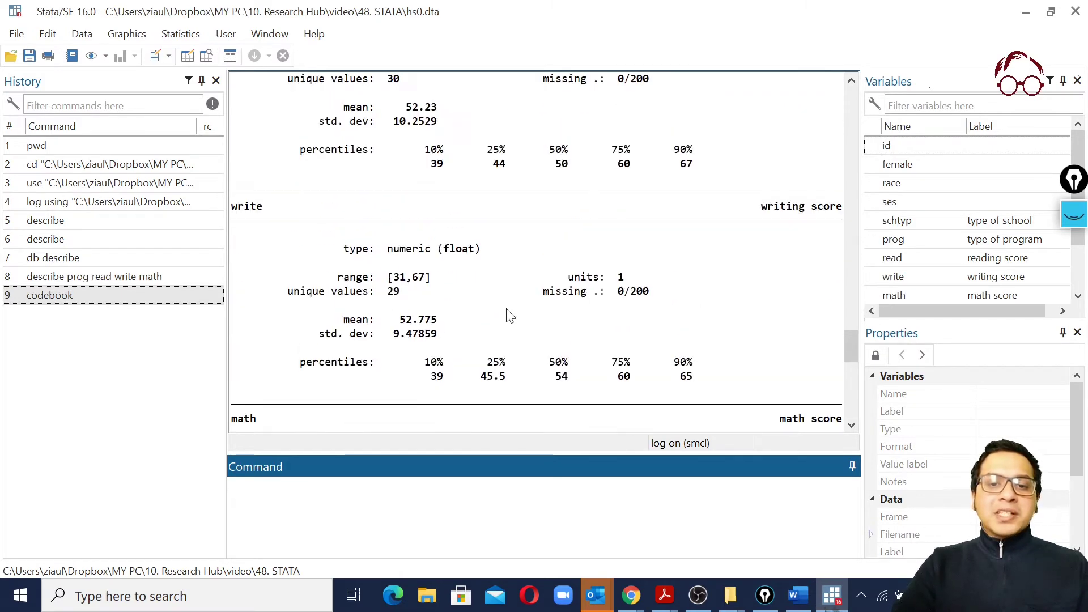
{"action": "scroll", "coordinate": [510, 316], "scroll_direction": "up", "scroll_amount": 12}
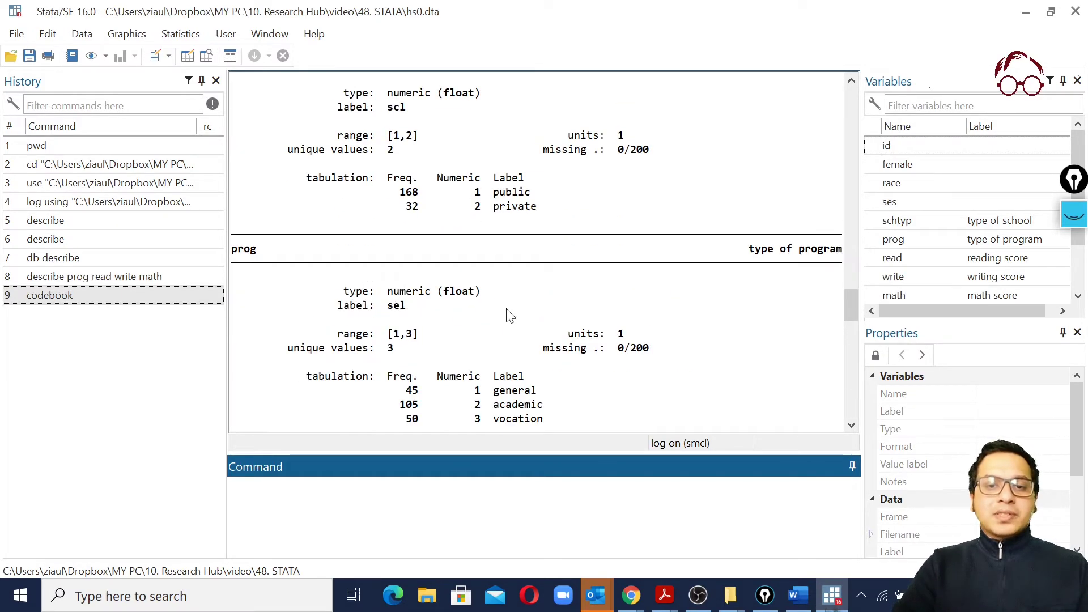
{"action": "scroll", "coordinate": [509, 316], "scroll_direction": "up", "scroll_amount": 2}
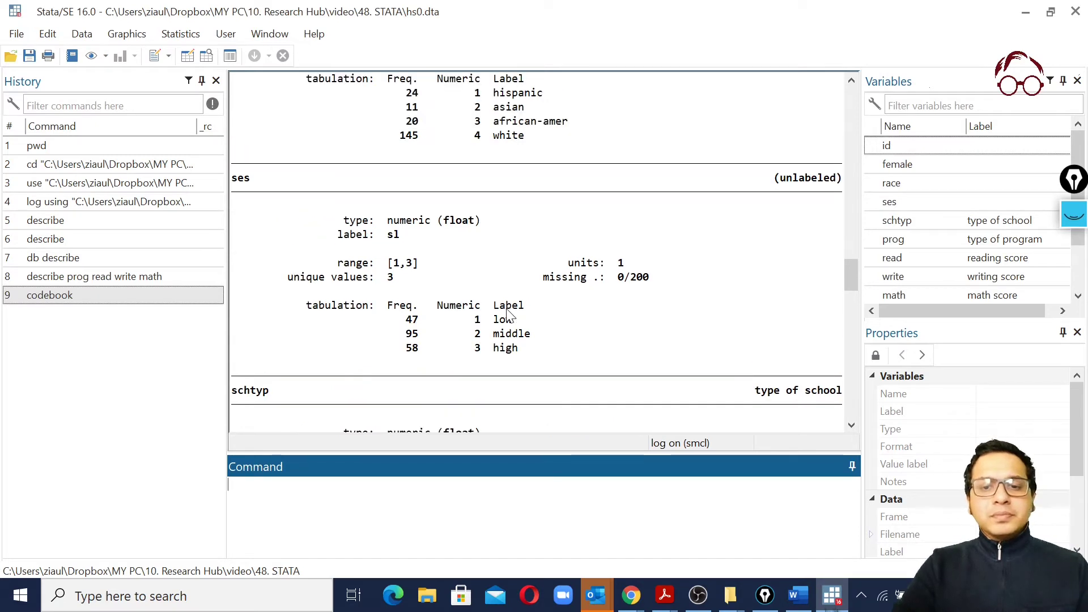
{"action": "scroll", "coordinate": [510, 316], "scroll_direction": "up", "scroll_amount": 8}
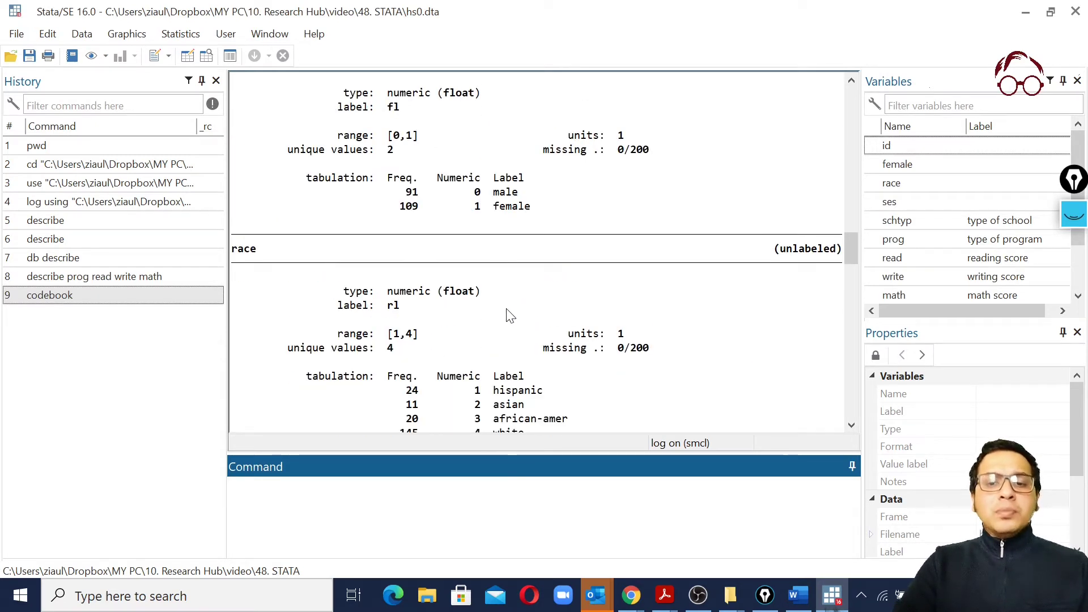
{"action": "scroll", "coordinate": [510, 316], "scroll_direction": "down", "scroll_amount": 1}
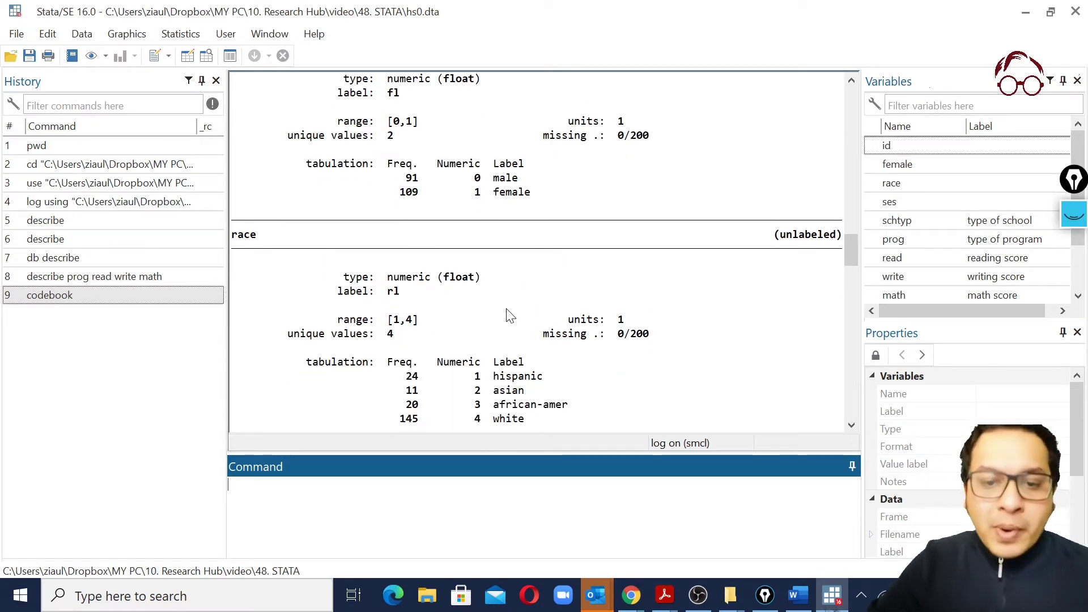
{"action": "scroll", "coordinate": [509, 315], "scroll_direction": "down", "scroll_amount": 3}
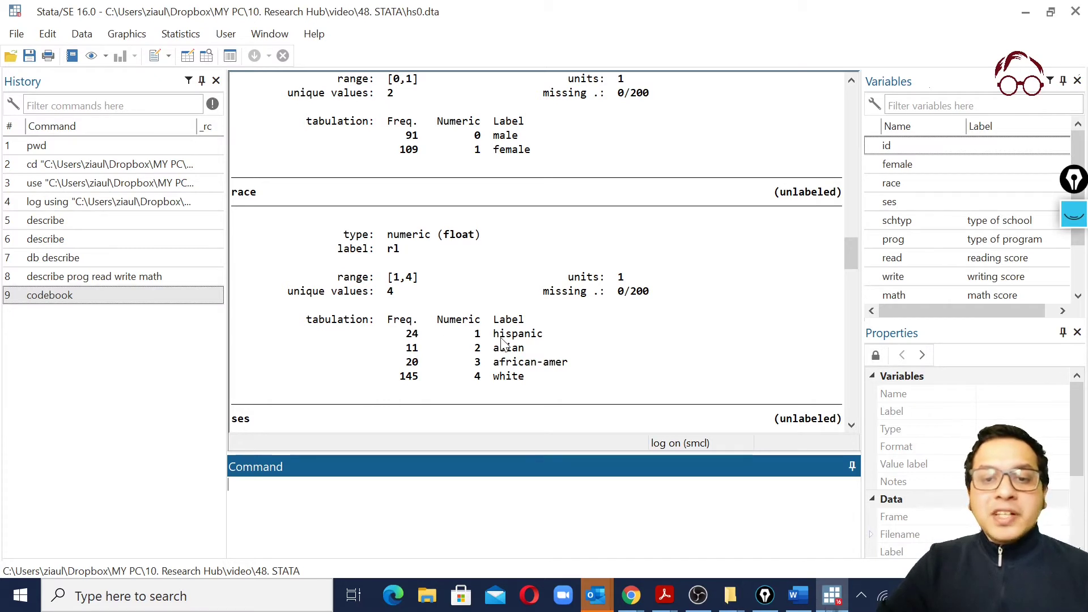
{"action": "scroll", "coordinate": [502, 343], "scroll_direction": "up", "scroll_amount": 4}
{"action": "scroll", "coordinate": [503, 344], "scroll_direction": "up", "scroll_amount": 2}
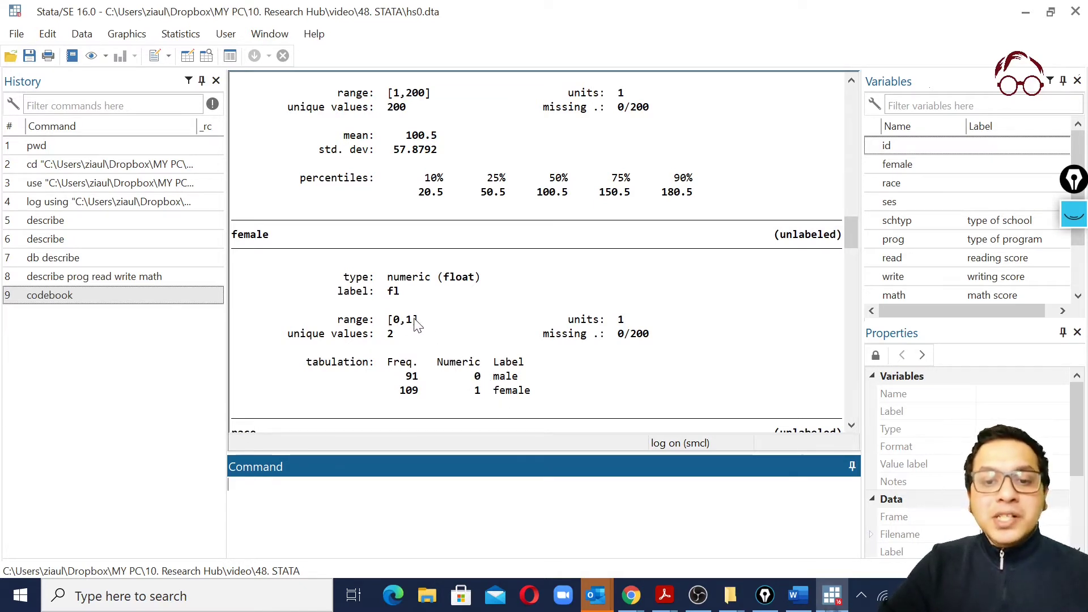
{"action": "scroll", "coordinate": [418, 324], "scroll_direction": "up", "scroll_amount": 5}
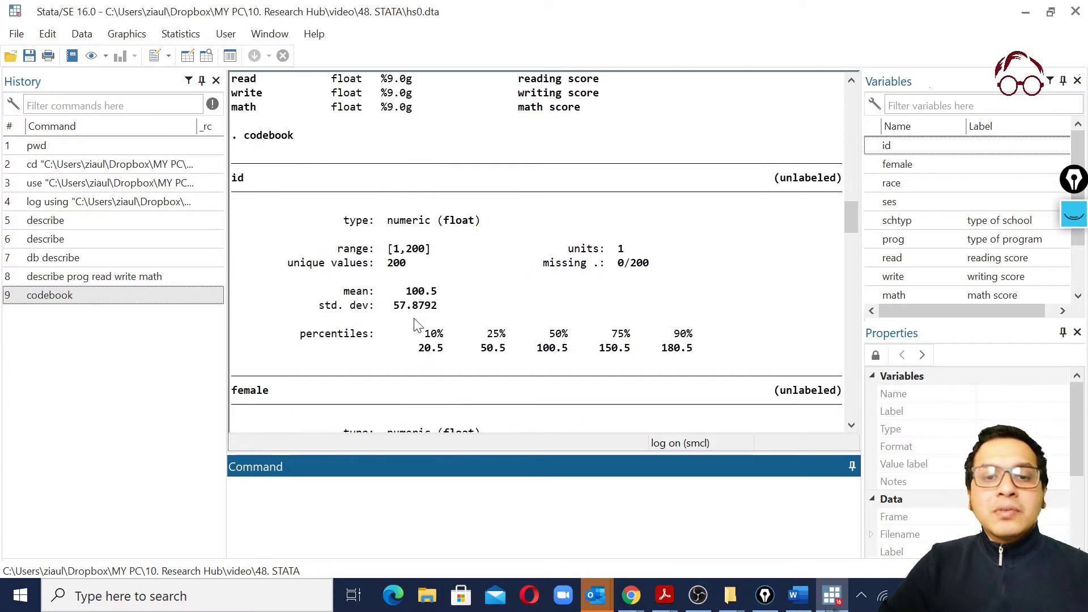
{"action": "scroll", "coordinate": [416, 322], "scroll_direction": "down", "scroll_amount": 20}
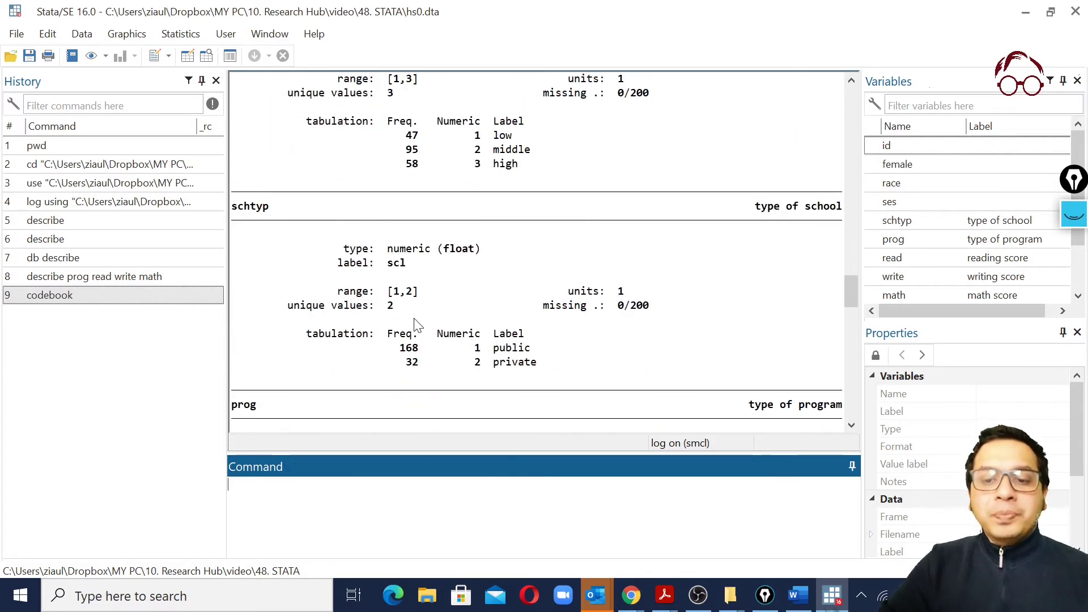
{"action": "scroll", "coordinate": [416, 323], "scroll_direction": "down", "scroll_amount": 5}
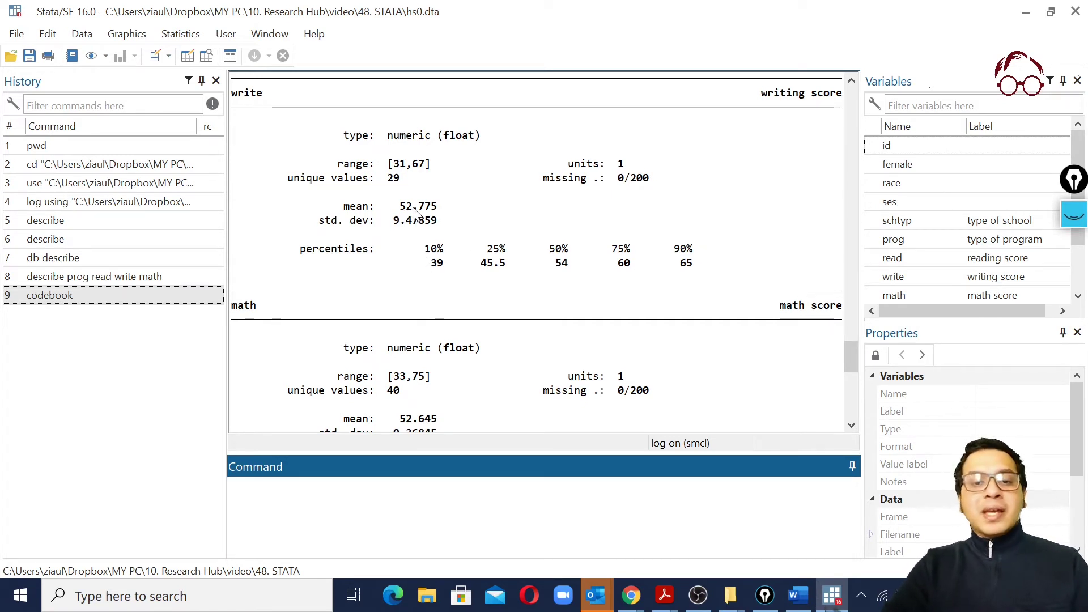
{"action": "scroll", "coordinate": [533, 333], "scroll_direction": "down", "scroll_amount": 1}
{"action": "scroll", "coordinate": [533, 333], "scroll_direction": "down", "scroll_amount": 5}
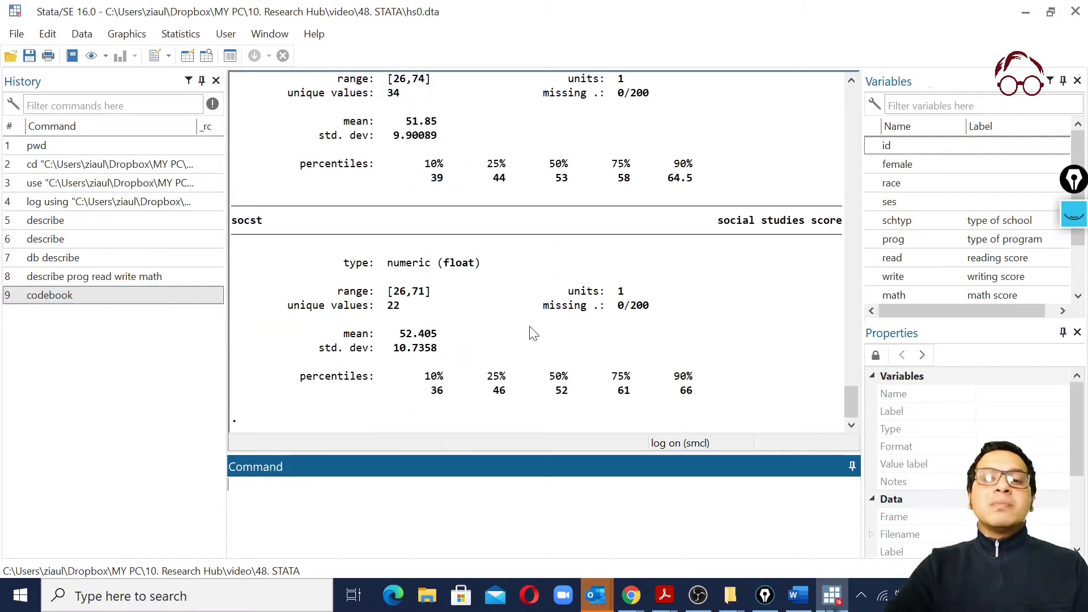
{"action": "type", "text": "di codebook"}
{"action": "key", "text": "Return"}
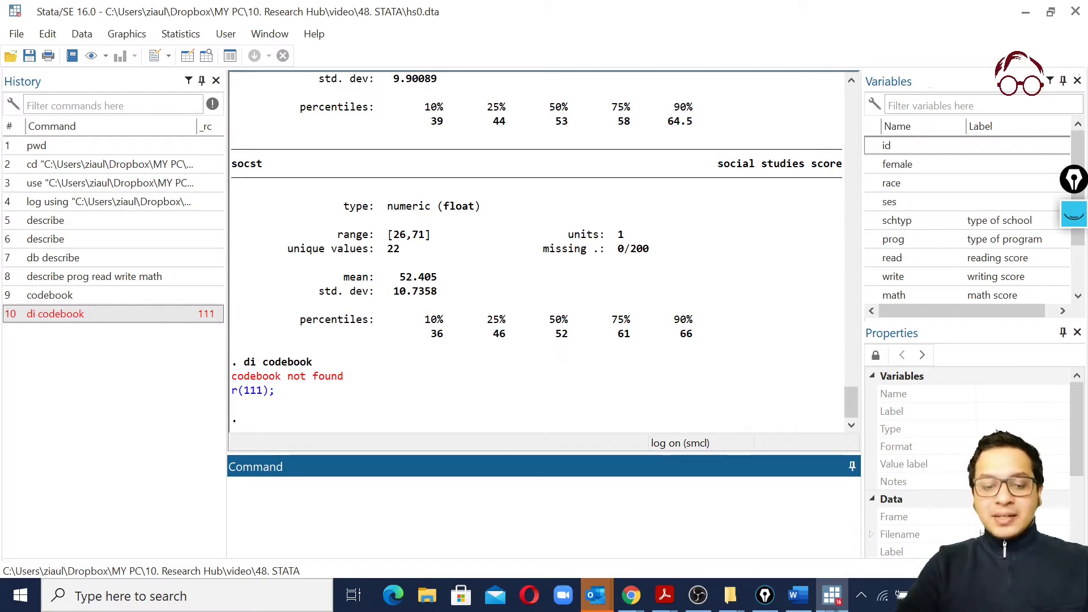
- Show the codebook for read (range 28–76, mean 52.23) and close the codebook dialog
{"action": "type", "text": "db codebook"}
{"action": "key", "text": "Return"}
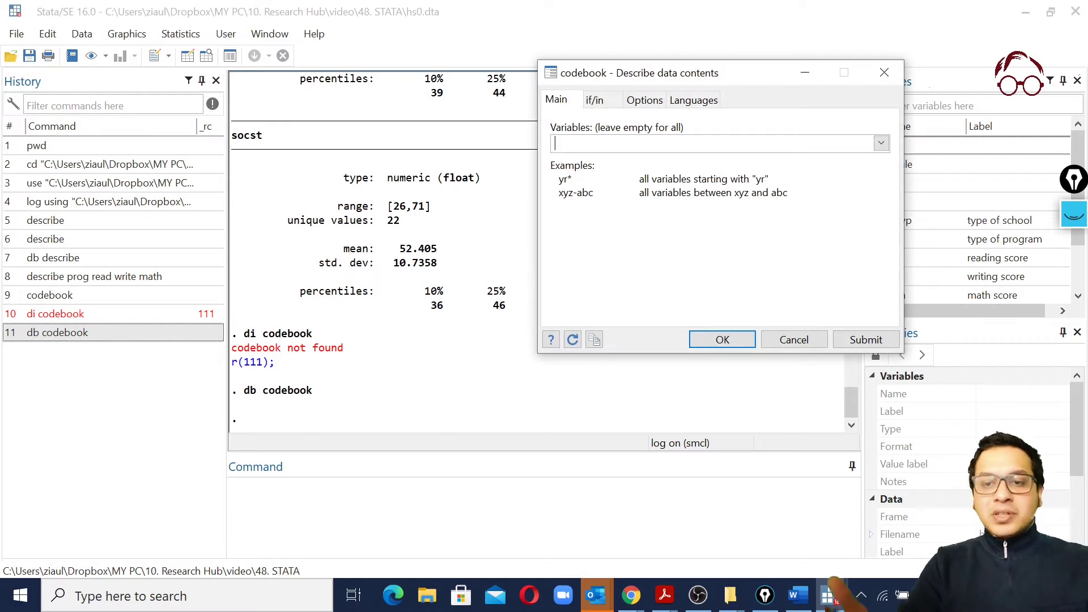
{"action": "left_click", "coordinate": [881, 143]}
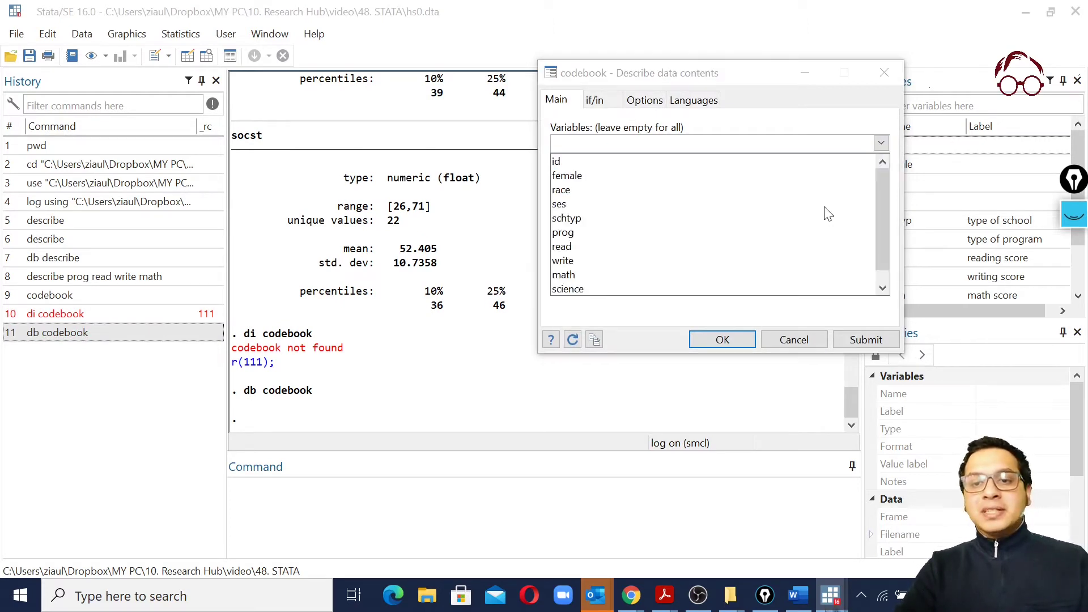
{"action": "left_click", "coordinate": [741, 246]}
{"action": "left_click", "coordinate": [872, 323]}
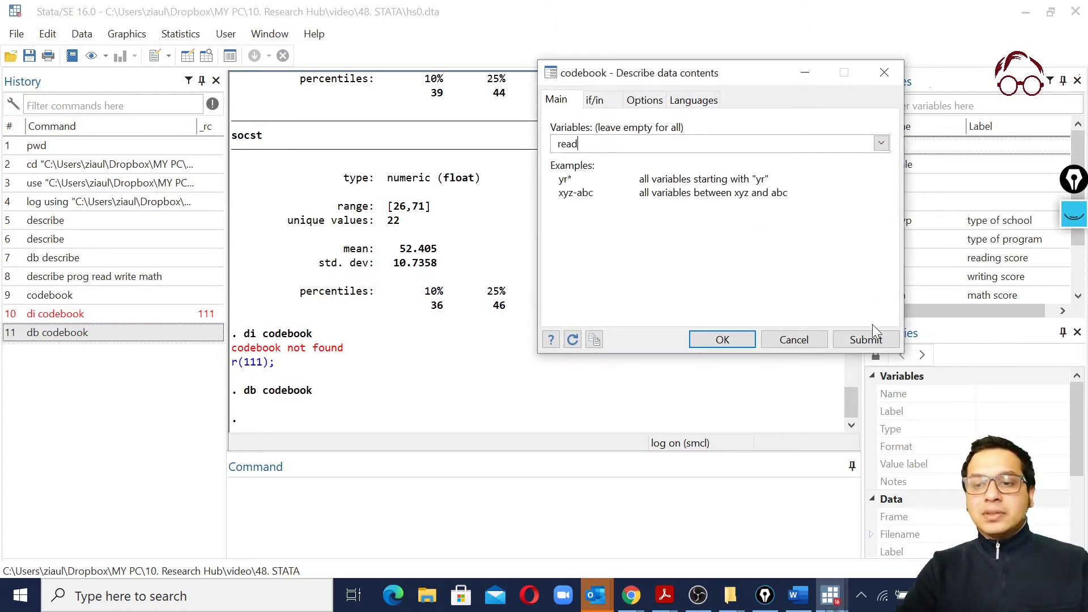
{"action": "left_click", "coordinate": [872, 339]}
{"action": "left_click_drag", "start_coordinate": [753, 76], "coordinate": [958, 66]}
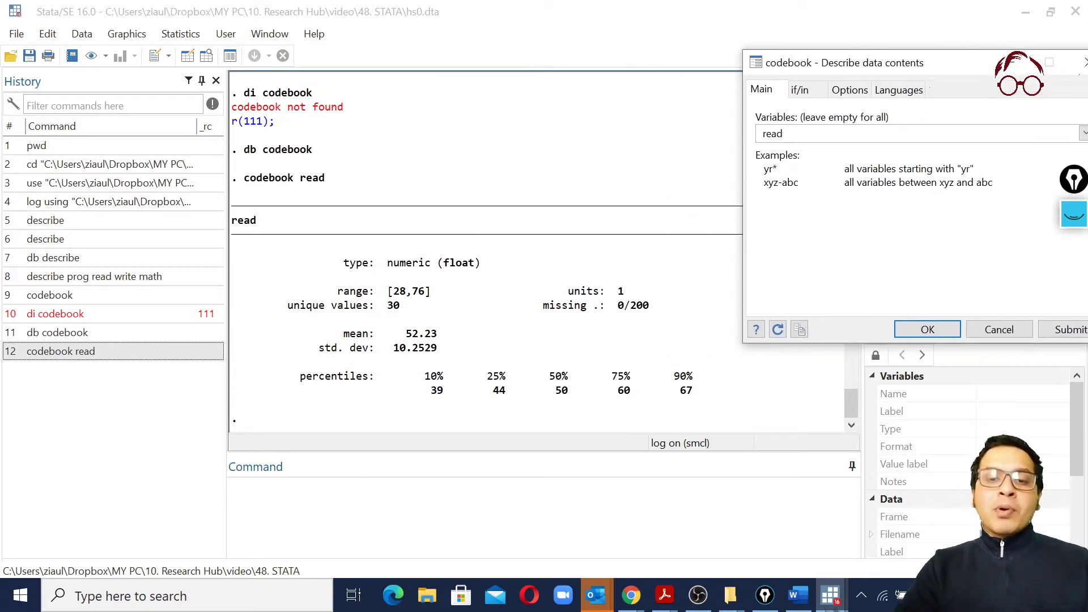
{"action": "left_click", "coordinate": [998, 329]}
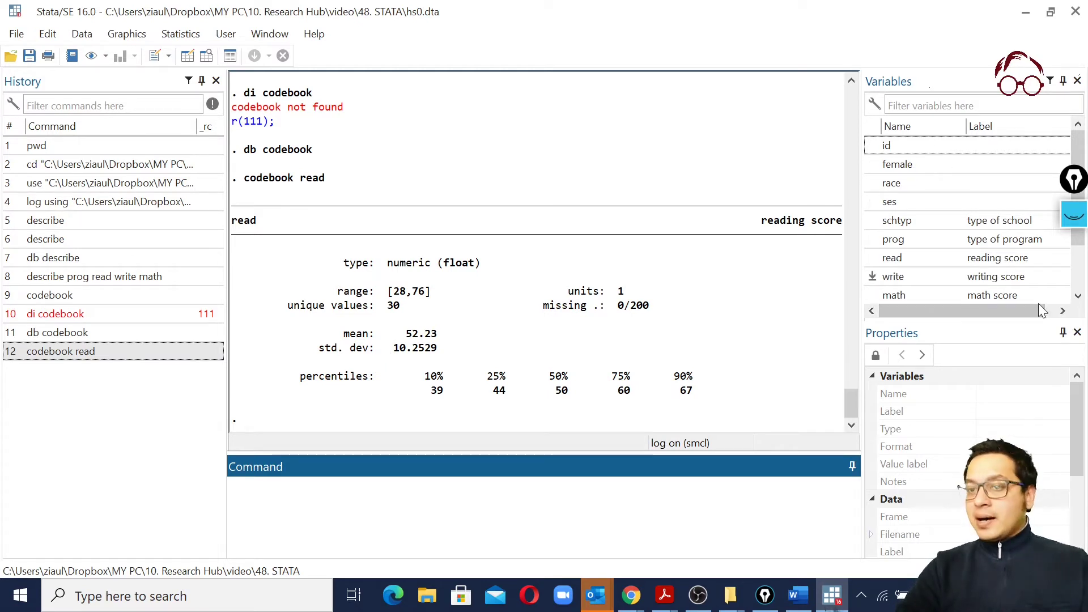
- Review the read variable's and dataset label properties, then bring up Data > Describe data
{"action": "scroll", "coordinate": [940, 222], "scroll_direction": "down", "scroll_amount": 1}
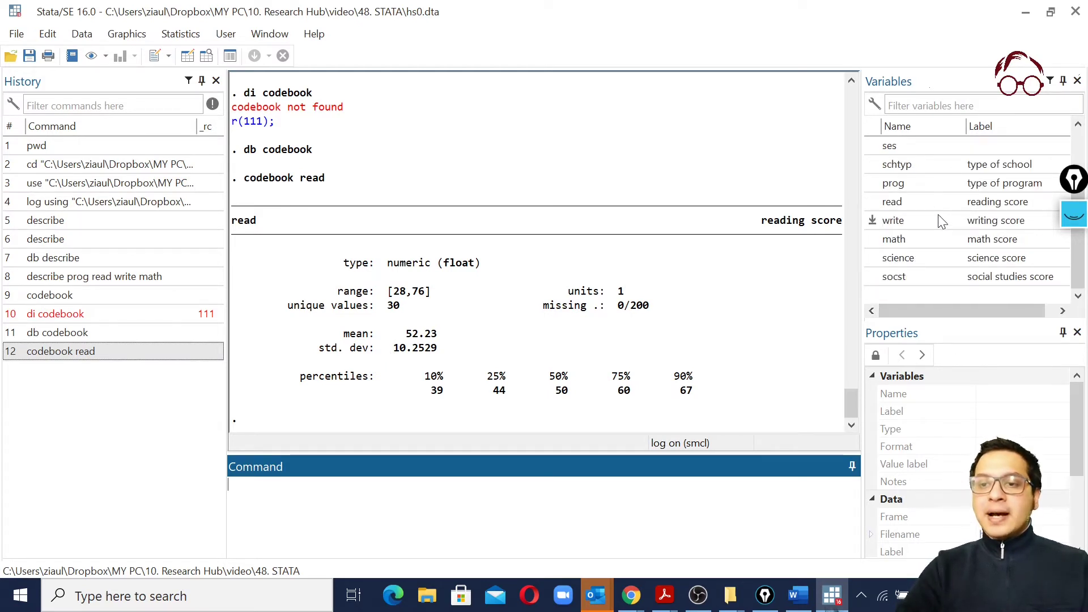
{"action": "left_click", "coordinate": [914, 205]}
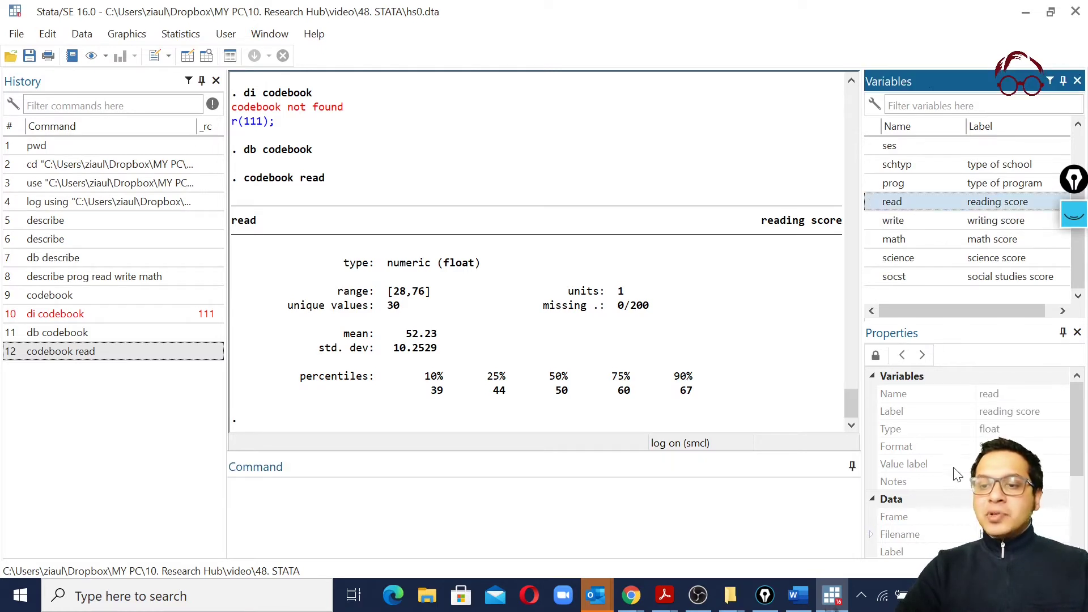
{"action": "scroll", "coordinate": [1020, 433], "scroll_direction": "down", "scroll_amount": 2}
{"action": "left_click", "coordinate": [1021, 434]}
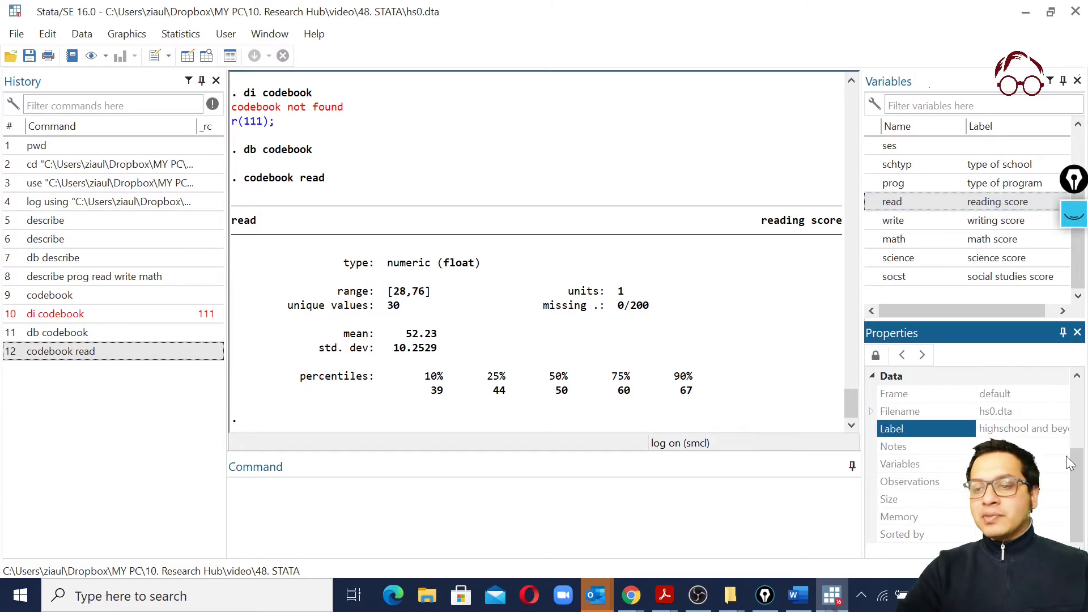
{"action": "scroll", "coordinate": [1023, 389], "scroll_direction": "up", "scroll_amount": 2}
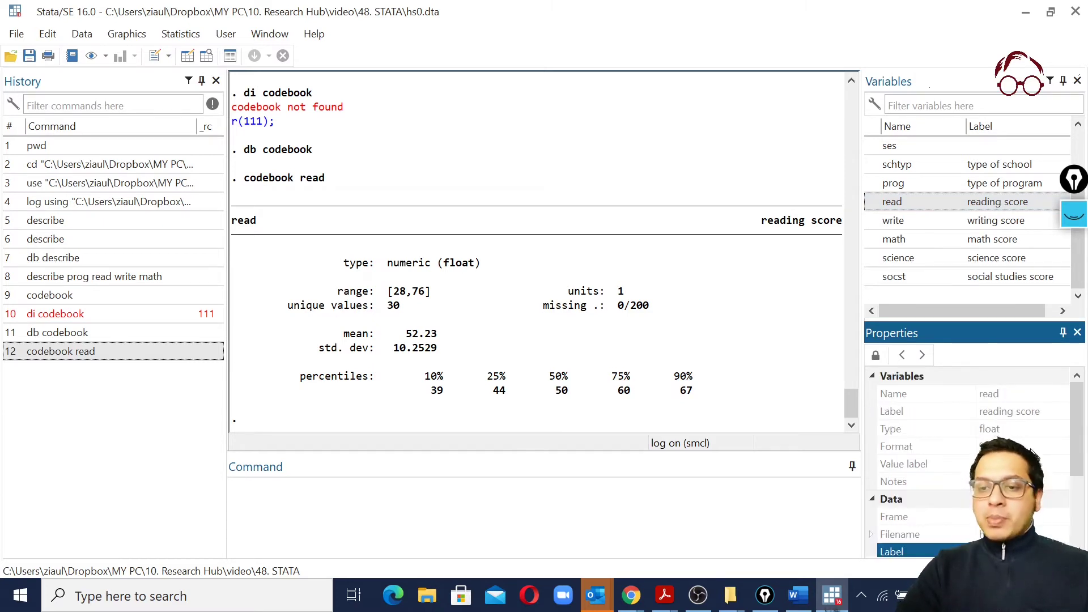
{"action": "key", "text": "ctrl+1"}
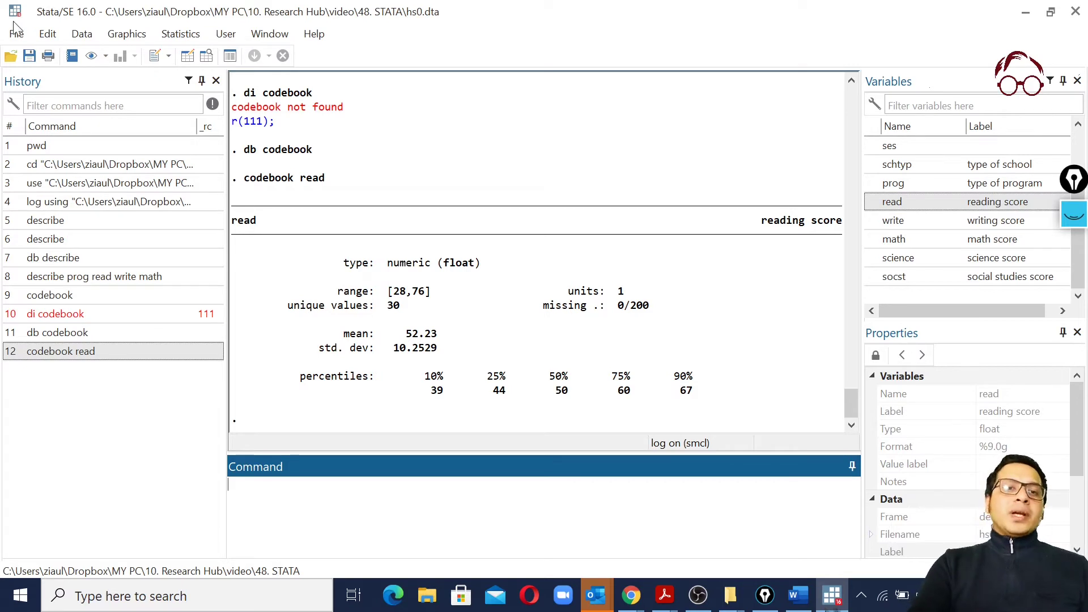
{"action": "left_click", "coordinate": [83, 35]}
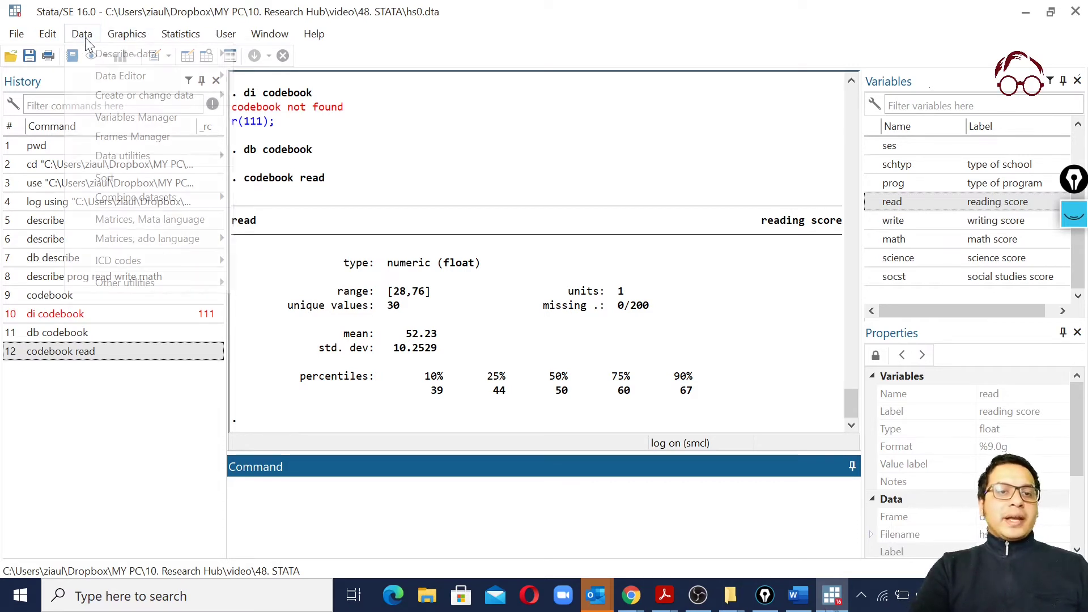
- Run inspect on all variables from Describe data > Inspect variables
{"action": "mouse_move", "coordinate": [141, 60]}
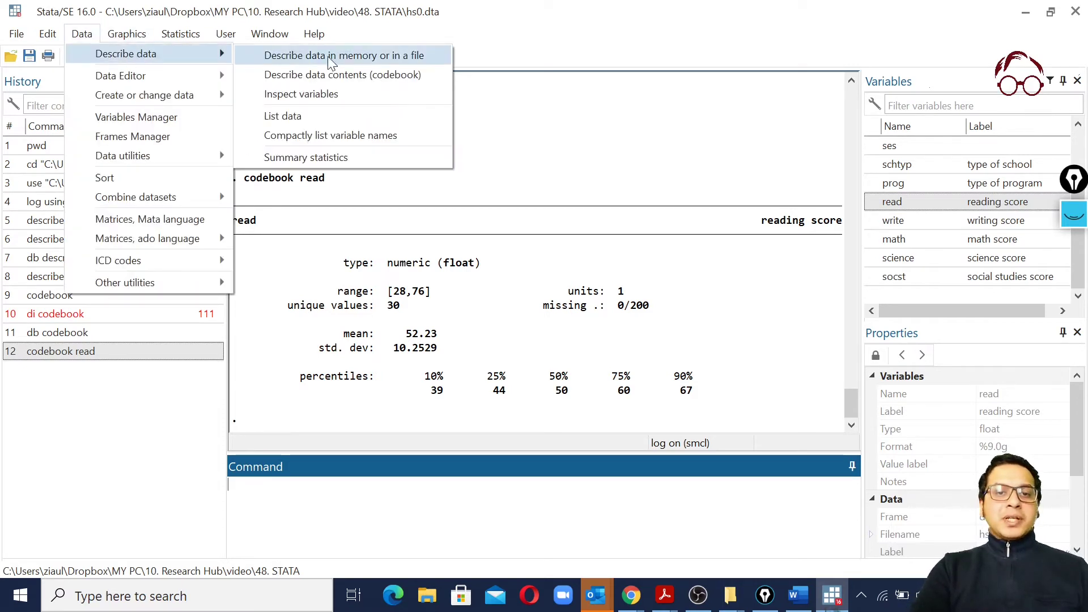
{"action": "left_click", "coordinate": [357, 95]}
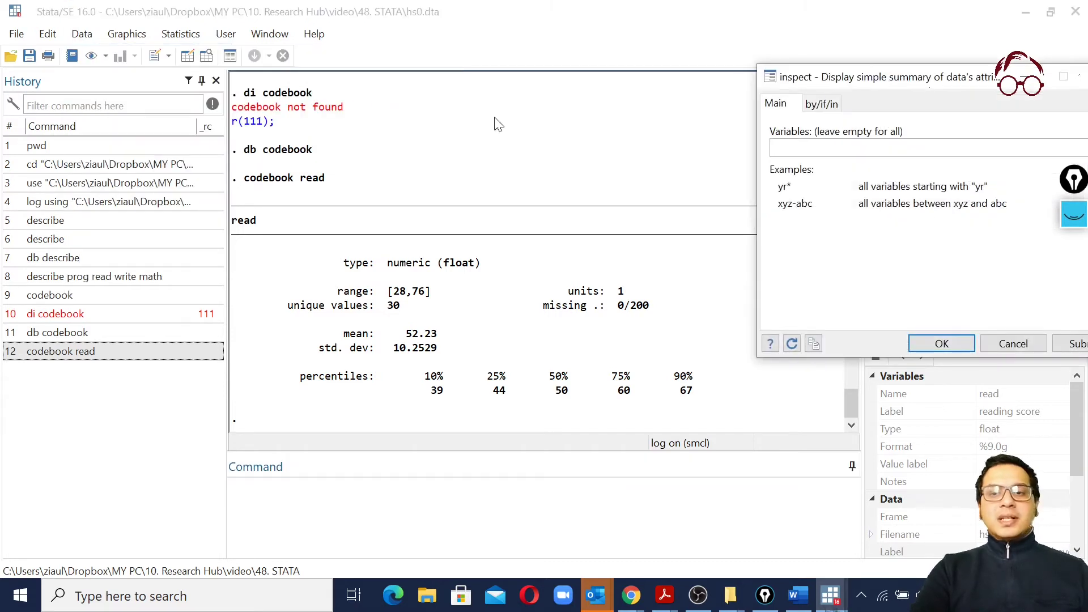
{"action": "left_click", "coordinate": [1071, 344]}
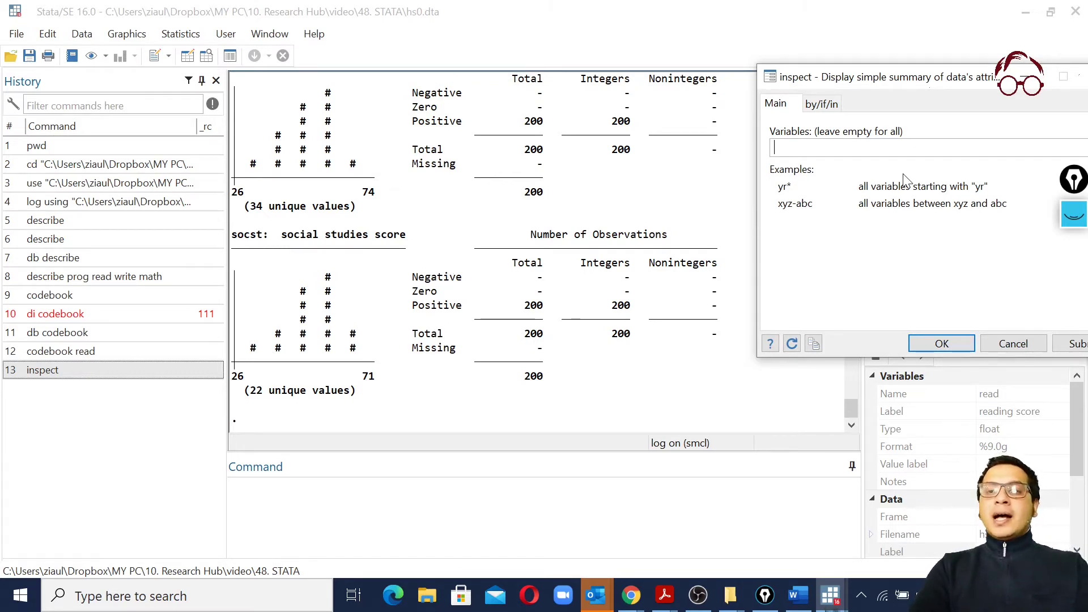
- Inspect only prog and science, then close the inspect dialog
{"action": "left_click_drag", "start_coordinate": [910, 84], "coordinate": [687, 119]}
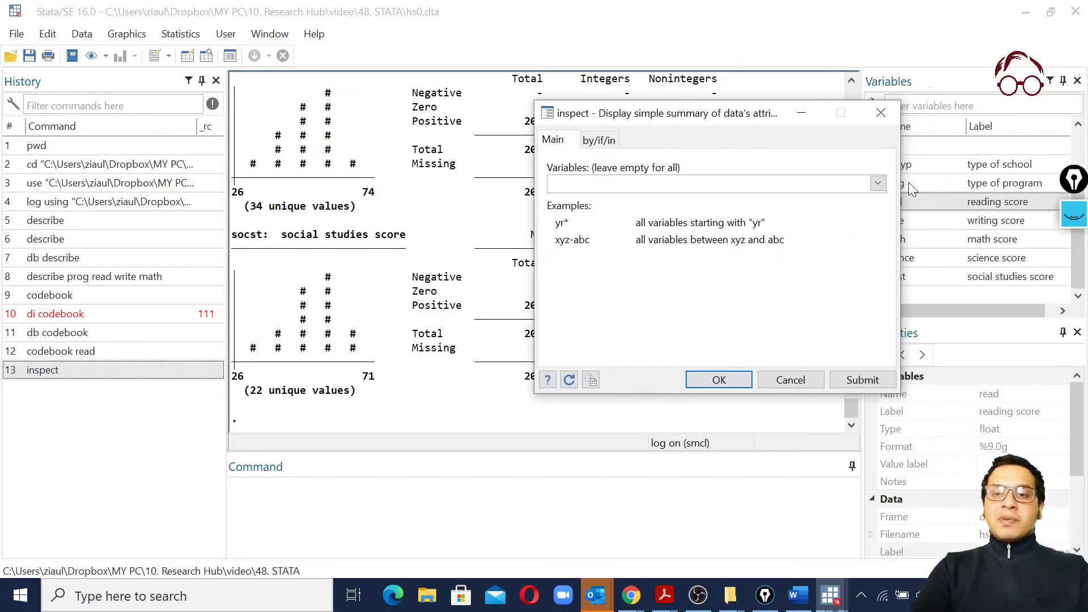
{"action": "left_click", "coordinate": [878, 184]}
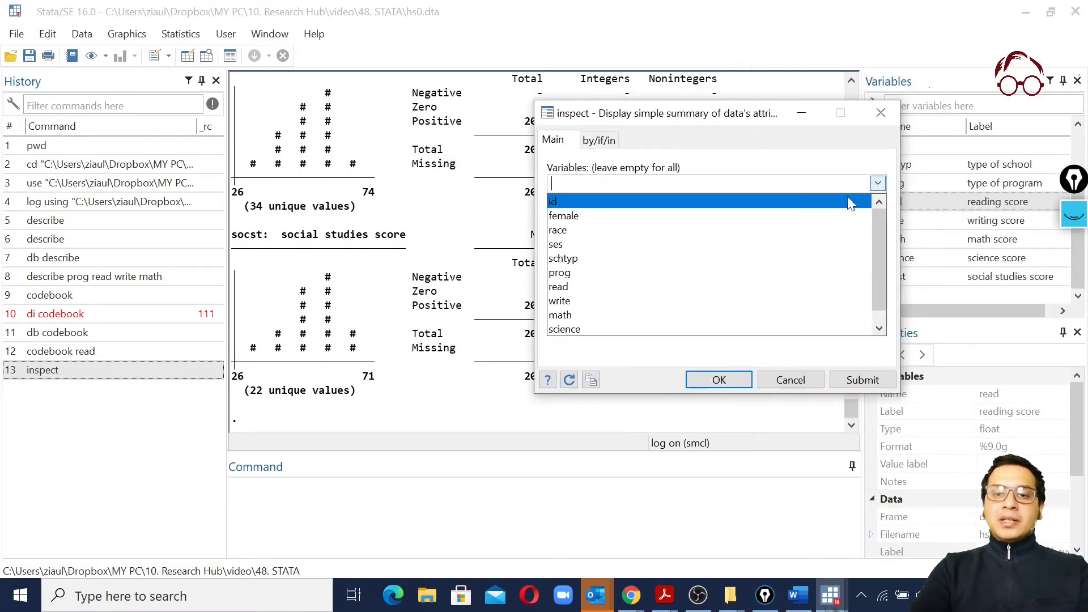
{"action": "left_click", "coordinate": [678, 276]}
{"action": "left_click", "coordinate": [729, 328]}
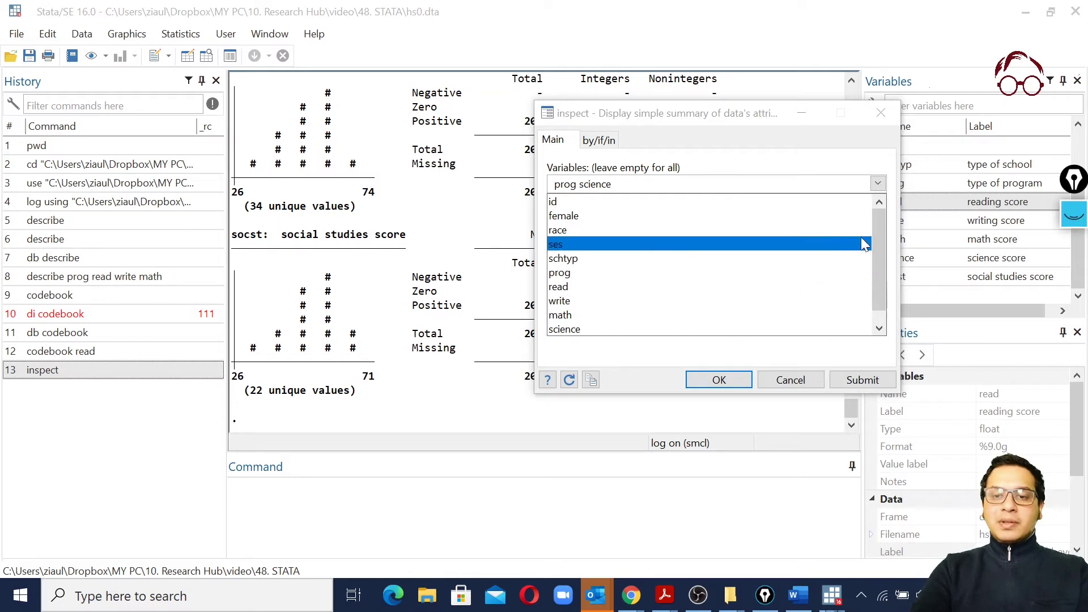
{"action": "left_click", "coordinate": [882, 326]}
{"action": "left_click", "coordinate": [863, 380]}
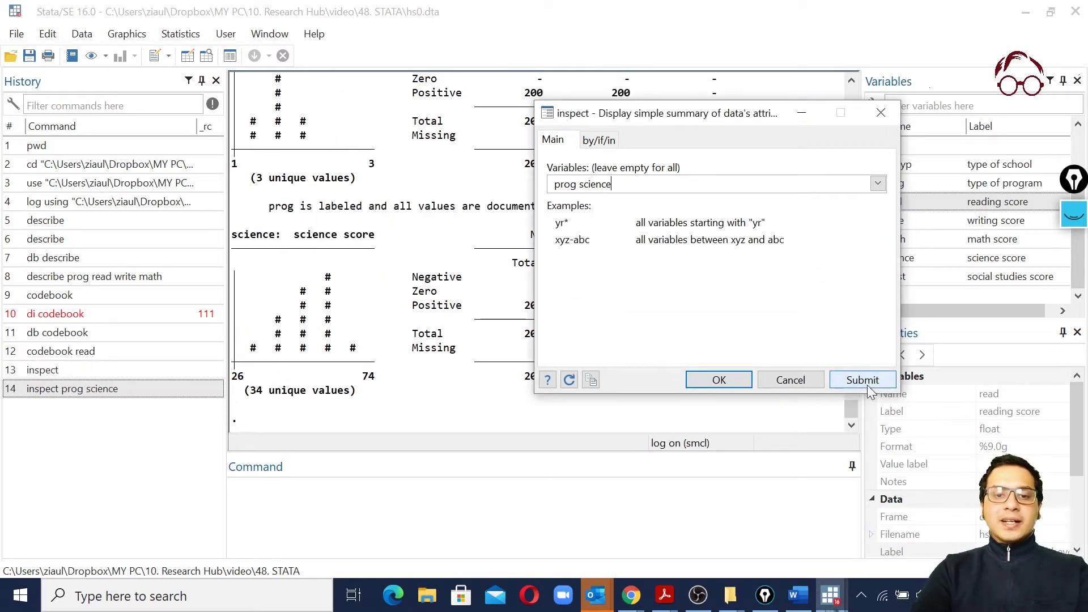
{"action": "left_click_drag", "start_coordinate": [772, 119], "coordinate": [871, 180]}
{"action": "left_click", "coordinate": [983, 176]}
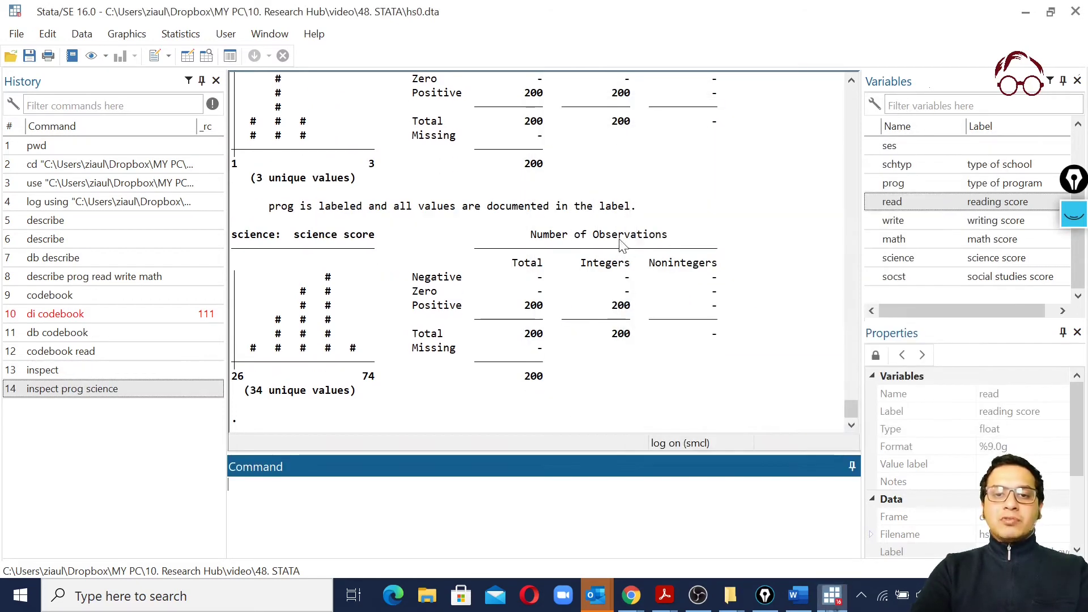
- Scroll the results and reopen the Data > Describe data commands
{"action": "scroll", "coordinate": [569, 241], "scroll_direction": "up", "scroll_amount": 4}
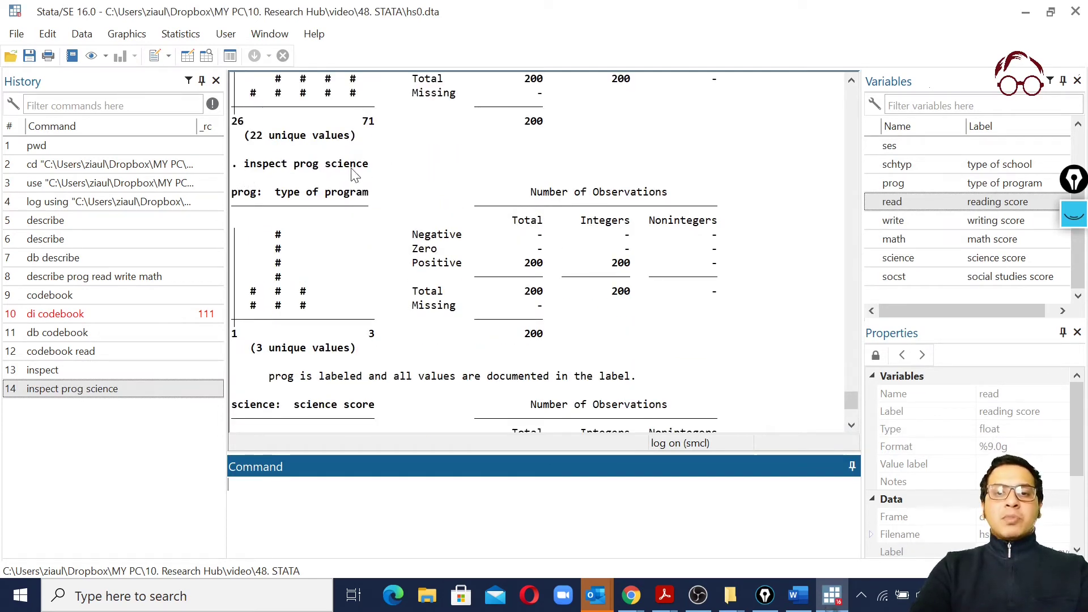
{"action": "scroll", "coordinate": [394, 179], "scroll_direction": "down", "scroll_amount": 4}
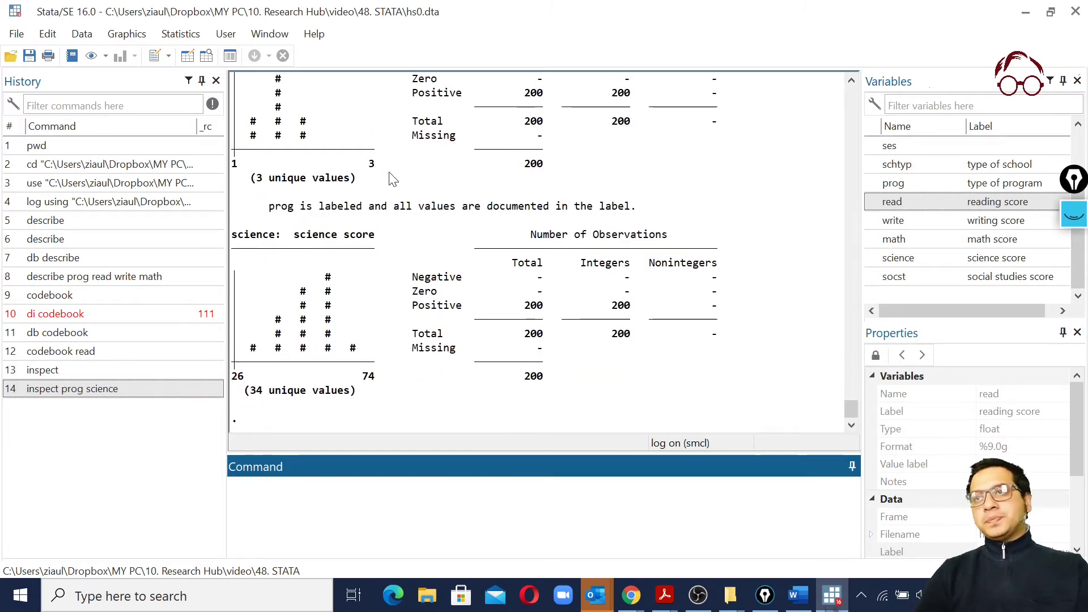
{"action": "left_click", "coordinate": [82, 34]}
{"action": "mouse_move", "coordinate": [126, 54]}
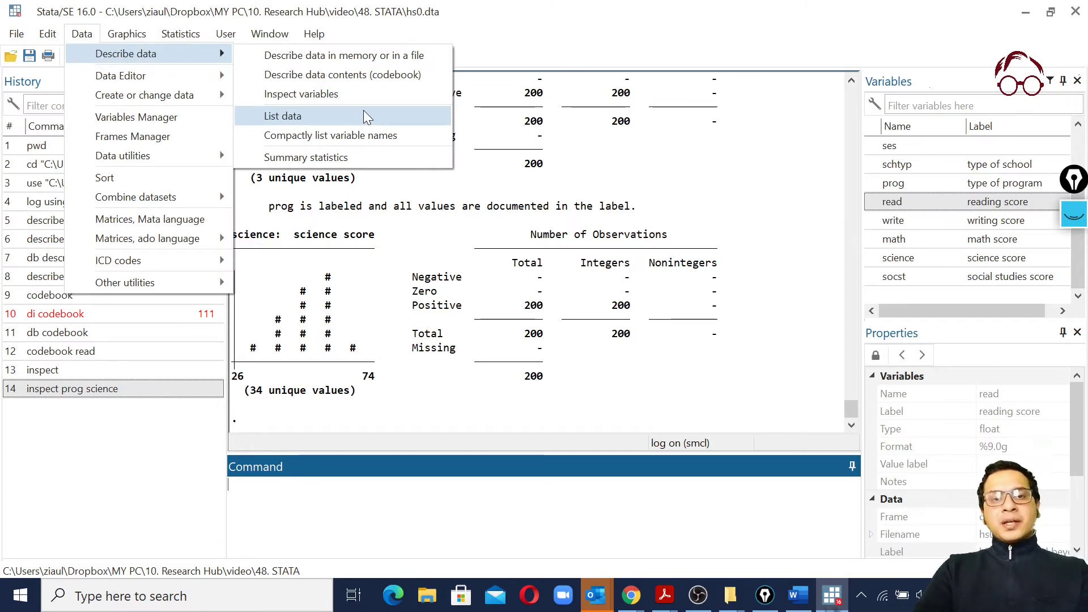
- List all variables for every observation and scroll back through the output
{"action": "left_click", "coordinate": [365, 117]}
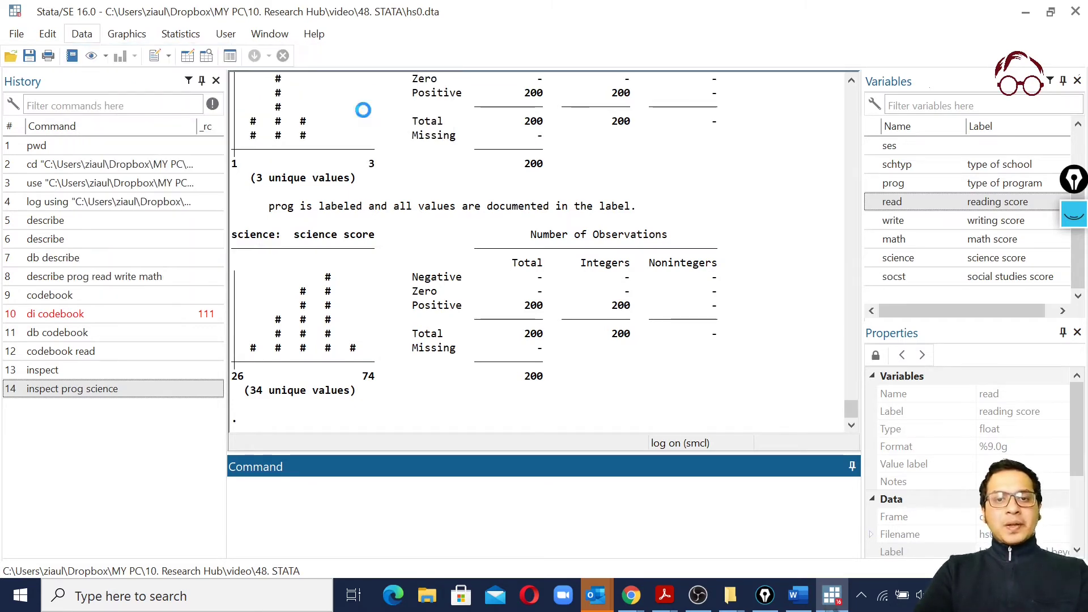
{"action": "left_click_drag", "start_coordinate": [851, 191], "coordinate": [822, 66]}
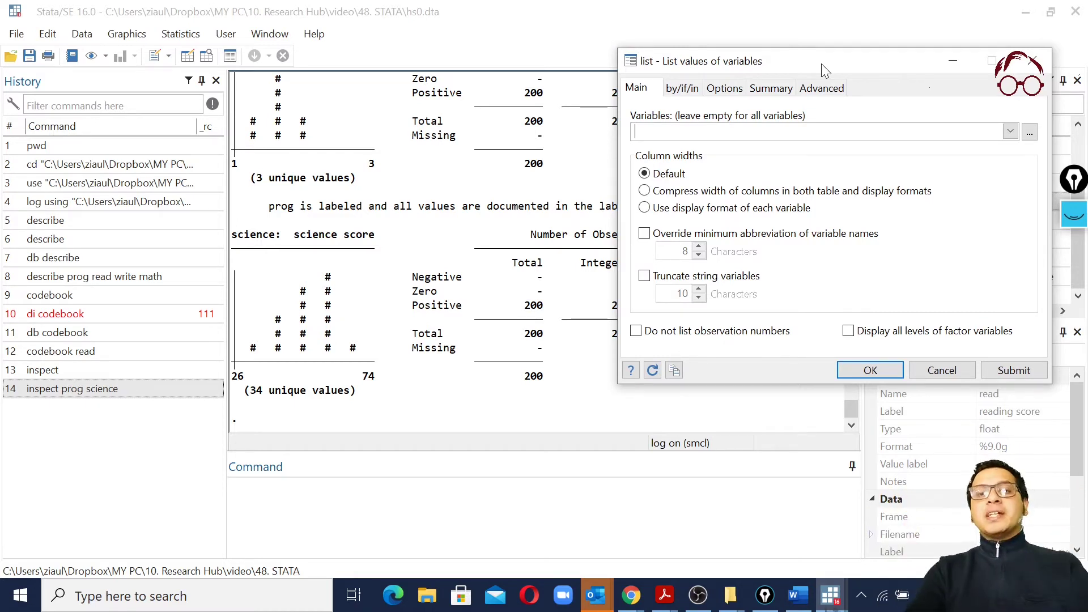
{"action": "left_click", "coordinate": [1025, 372]}
{"action": "left_click_drag", "start_coordinate": [863, 63], "coordinate": [1071, 290]}
{"action": "scroll", "coordinate": [590, 303], "scroll_direction": "up", "scroll_amount": 20}
{"action": "scroll", "coordinate": [590, 304], "scroll_direction": "up", "scroll_amount": 20}
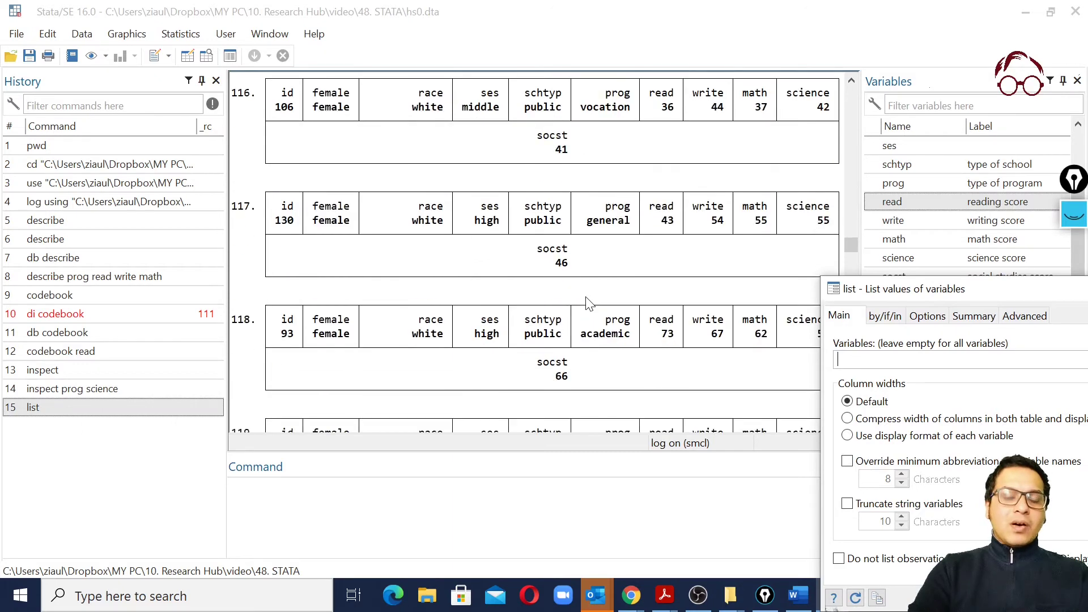
{"action": "scroll", "coordinate": [589, 305], "scroll_direction": "up", "scroll_amount": 2}
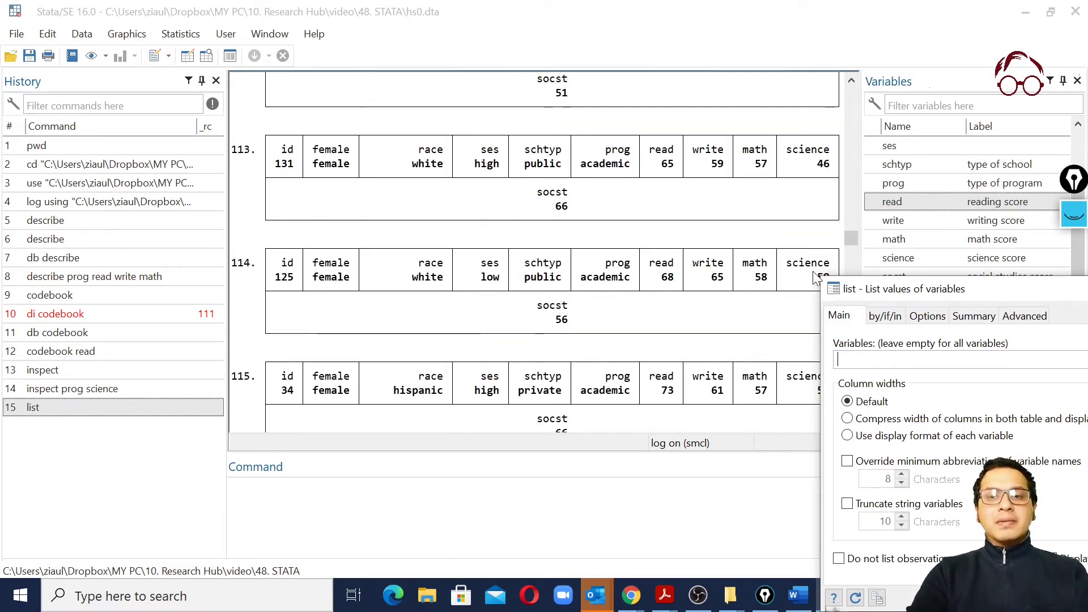
{"action": "scroll", "coordinate": [814, 274], "scroll_direction": "up", "scroll_amount": 1}
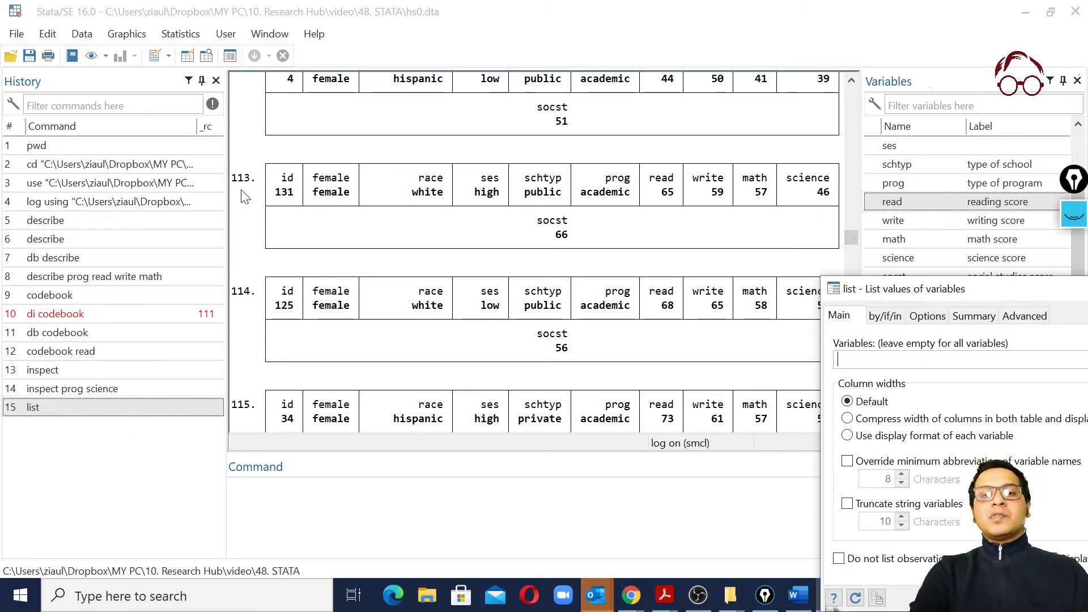
{"action": "left_click_drag", "start_coordinate": [983, 289], "coordinate": [763, 149]}
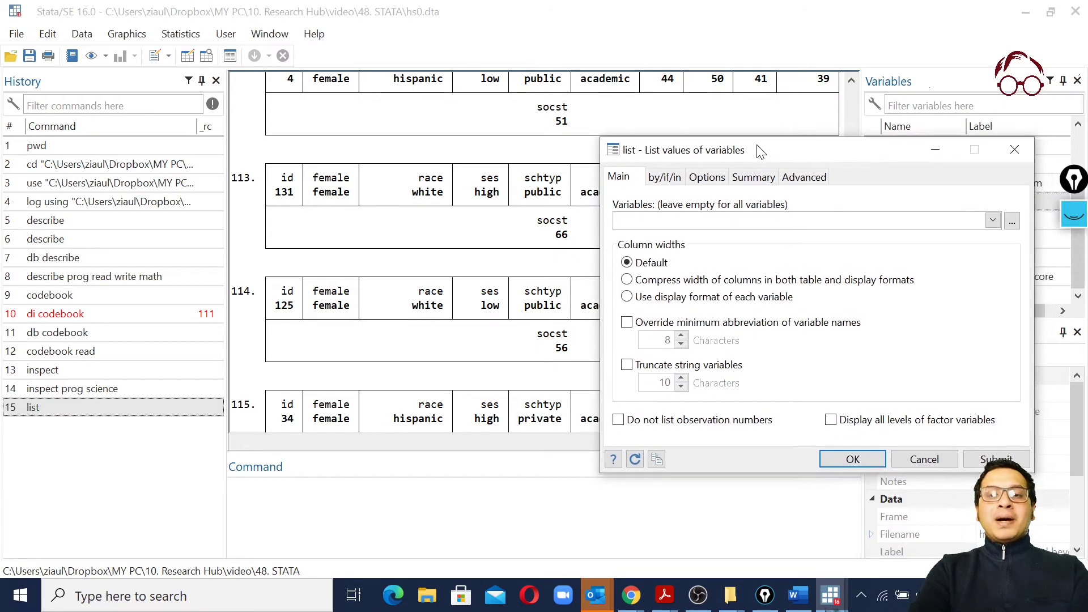
- List read for observations 10 to 20 using the observation range option, then close the dialog
{"action": "left_click_drag", "start_coordinate": [649, 157], "coordinate": [704, 200]}
{"action": "type", "text": "read"}
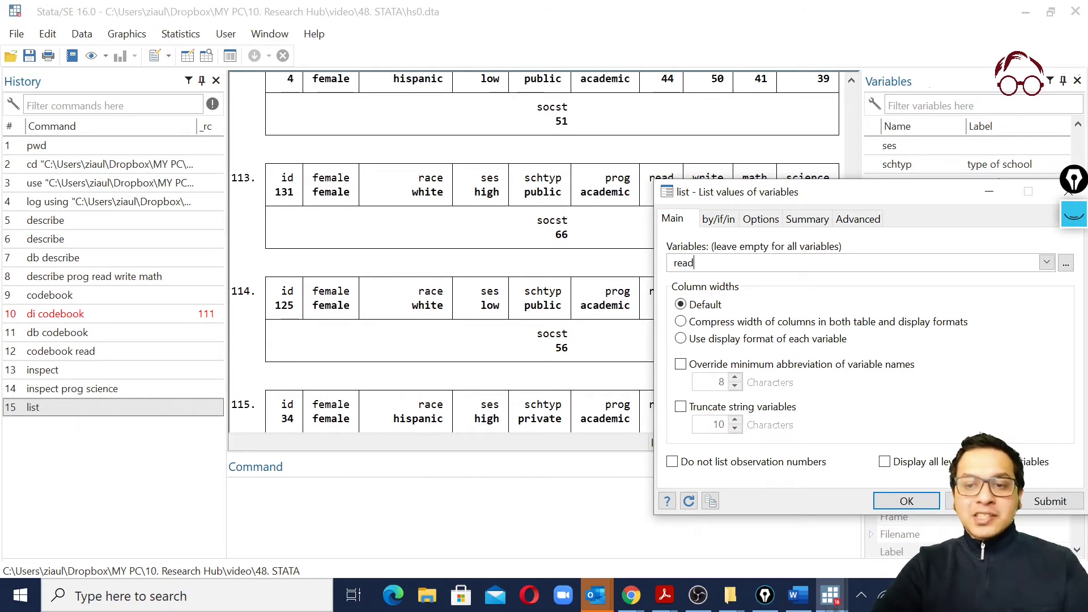
{"action": "left_click", "coordinate": [728, 225]}
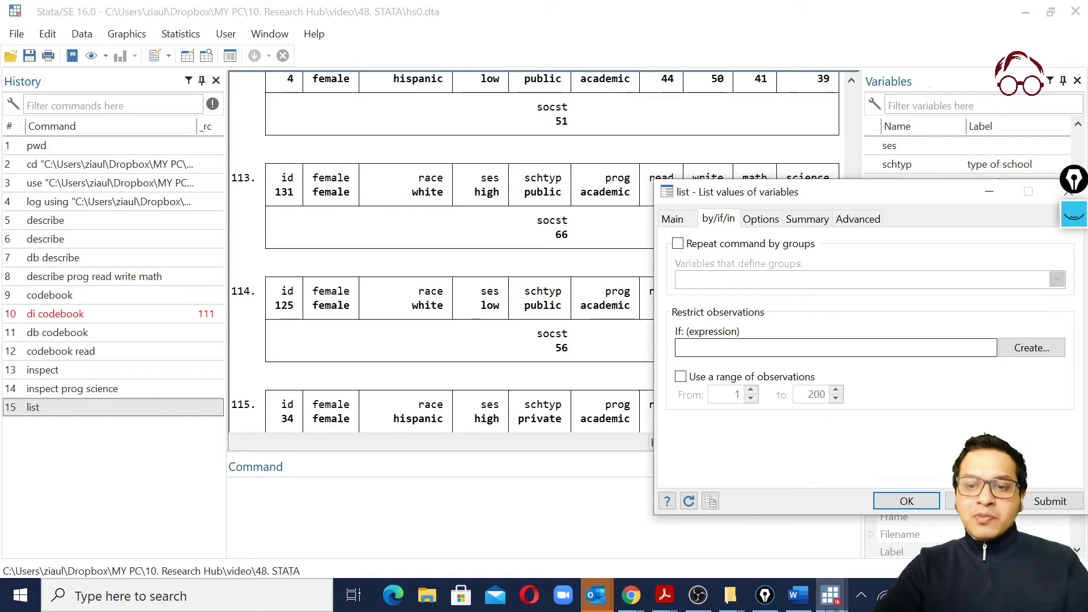
{"action": "left_click", "coordinate": [867, 348]}
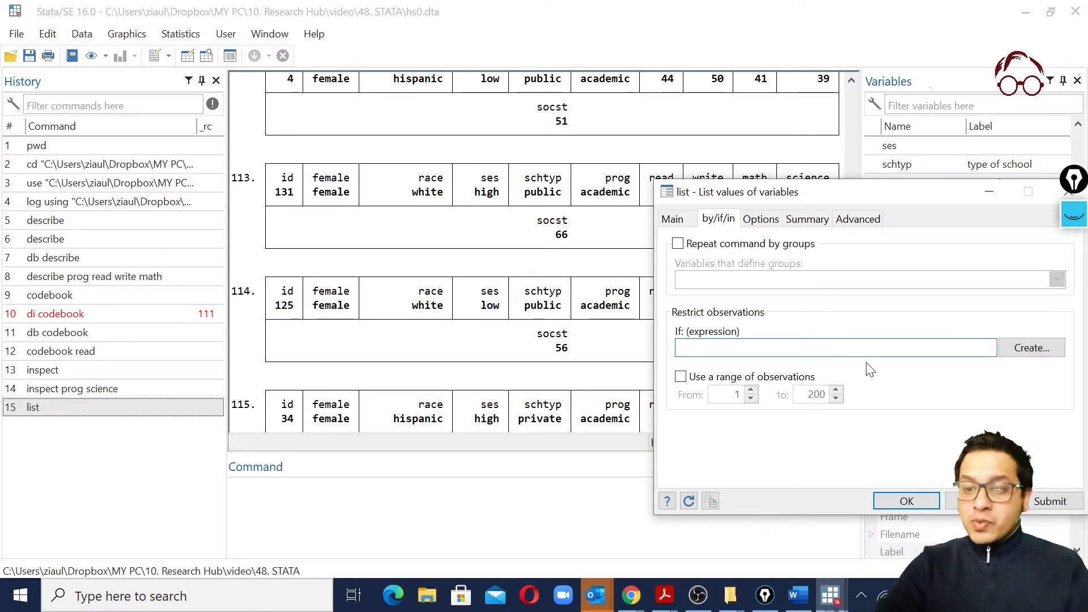
{"action": "left_click", "coordinate": [680, 377]}
{"action": "left_click_drag", "start_coordinate": [814, 192], "coordinate": [871, 72]}
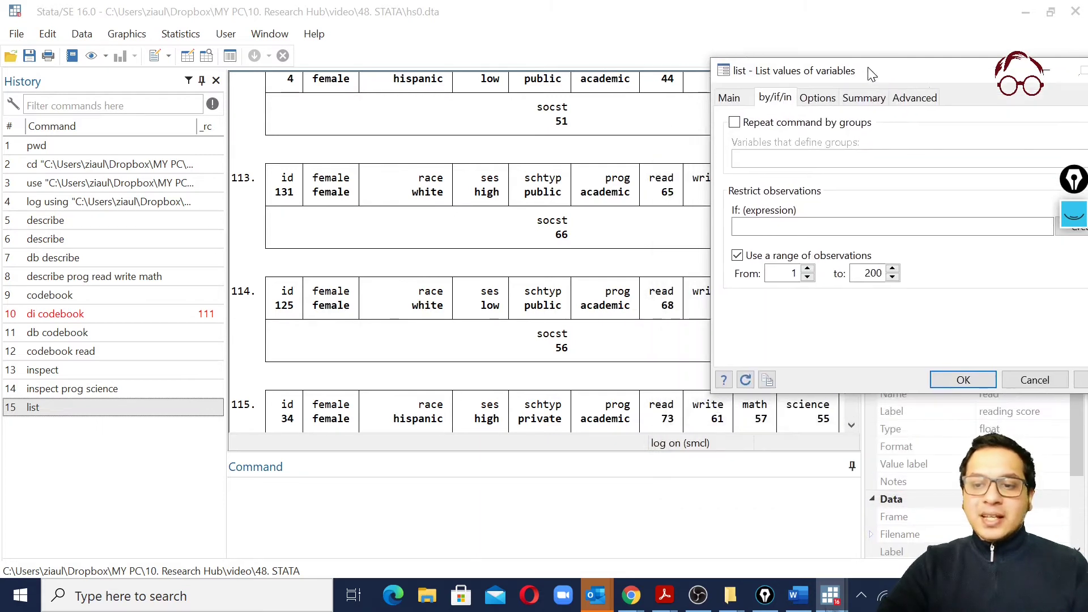
{"action": "left_click", "coordinate": [793, 273]}
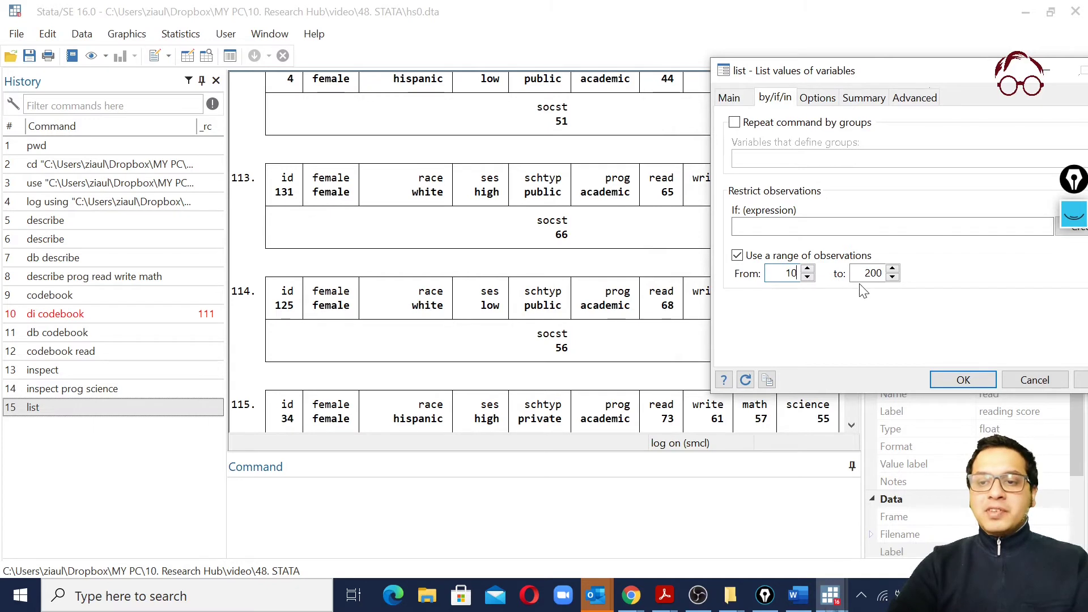
{"action": "double_click", "coordinate": [873, 274]}
{"action": "type", "text": "20"}
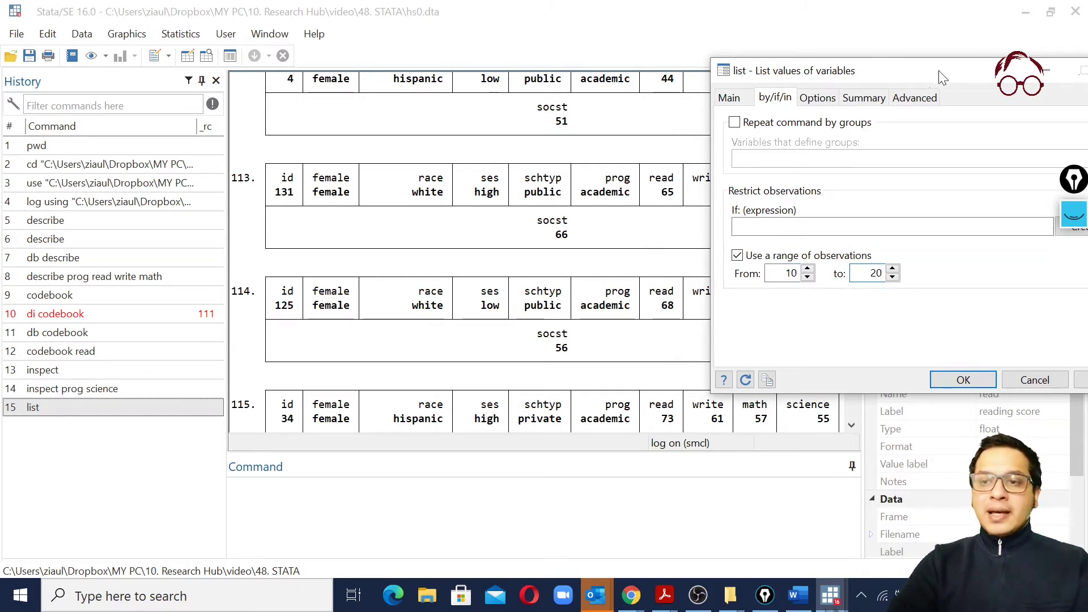
{"action": "left_click_drag", "start_coordinate": [942, 78], "coordinate": [772, 37]}
{"action": "left_click", "coordinate": [940, 340]}
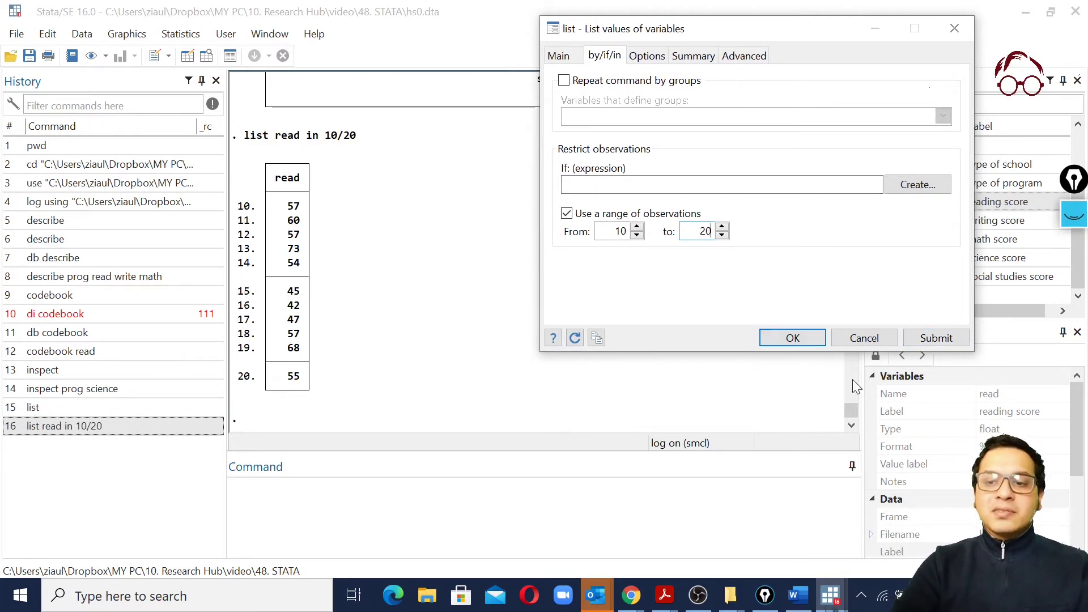
{"action": "left_click", "coordinate": [864, 338]}
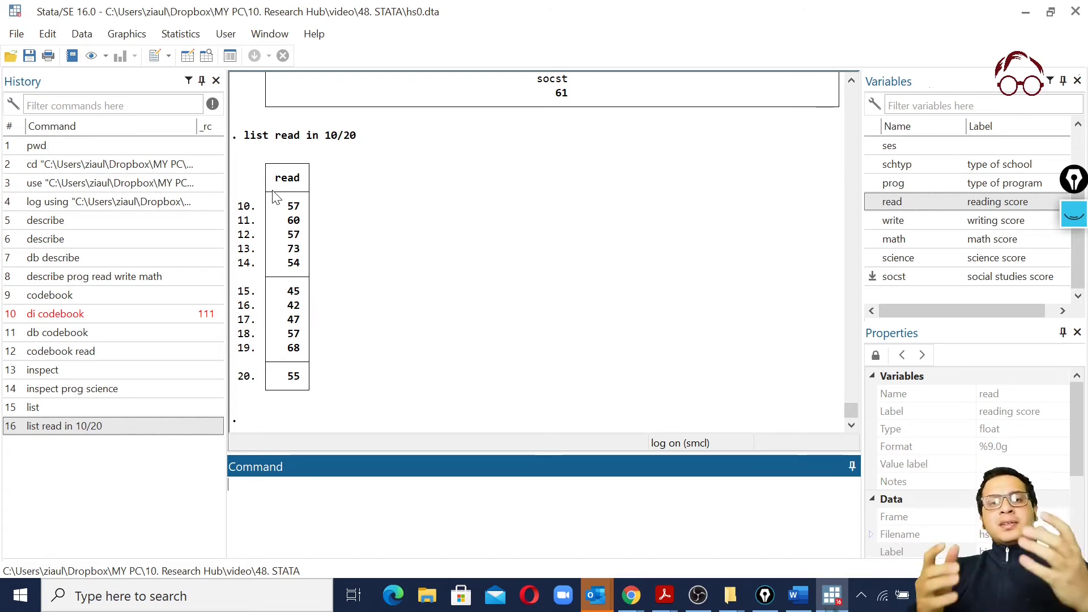
- Edit the recalled command to run list read in 100/120
{"action": "left_click", "coordinate": [112, 432]}
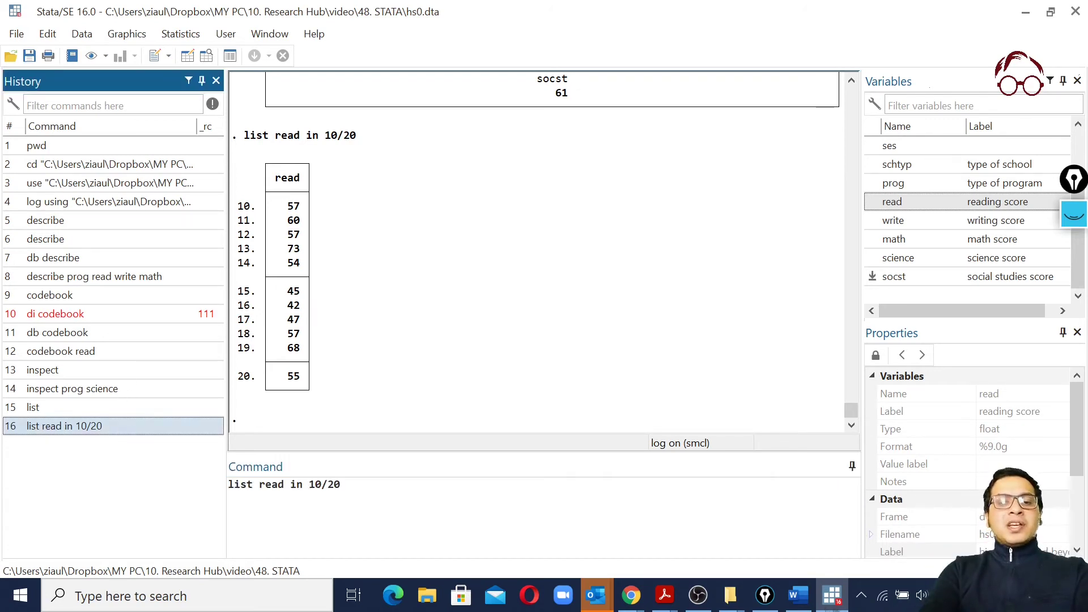
{"action": "left_click", "coordinate": [340, 484]}
{"action": "type", "text": "0"}
{"action": "key", "text": "Delete"}
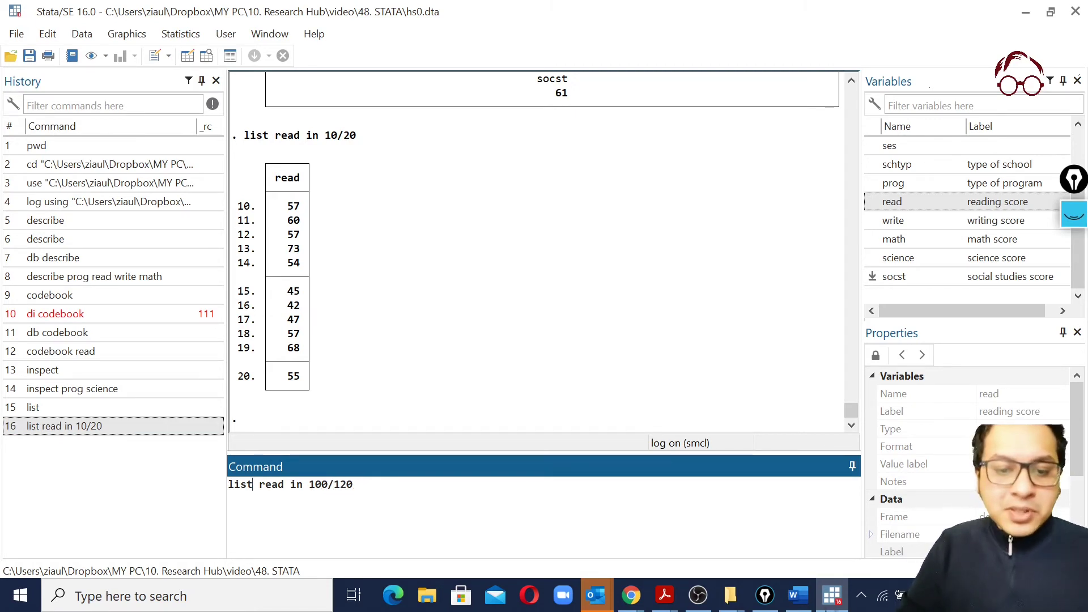
{"action": "left_click", "coordinate": [322, 485]}
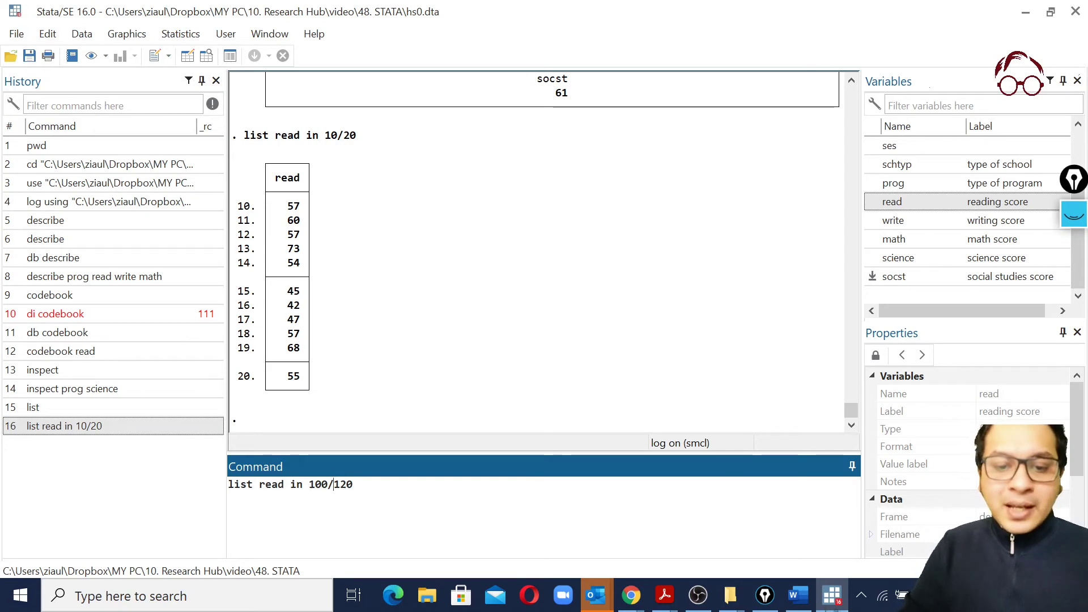
{"action": "key", "text": "Return"}
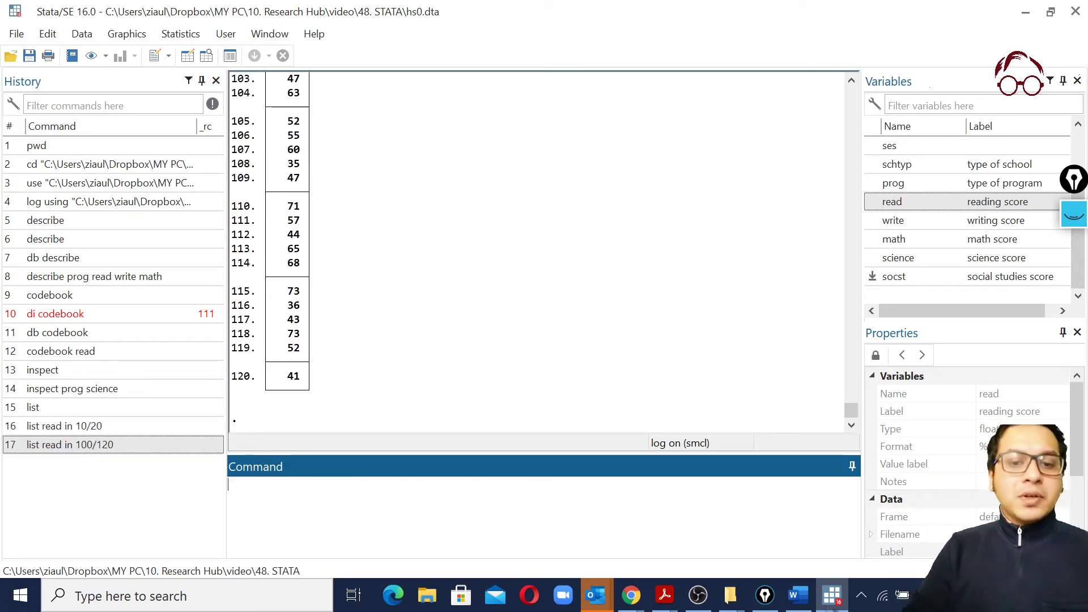
{"action": "scroll", "coordinate": [386, 315], "scroll_direction": "up", "scroll_amount": 3}
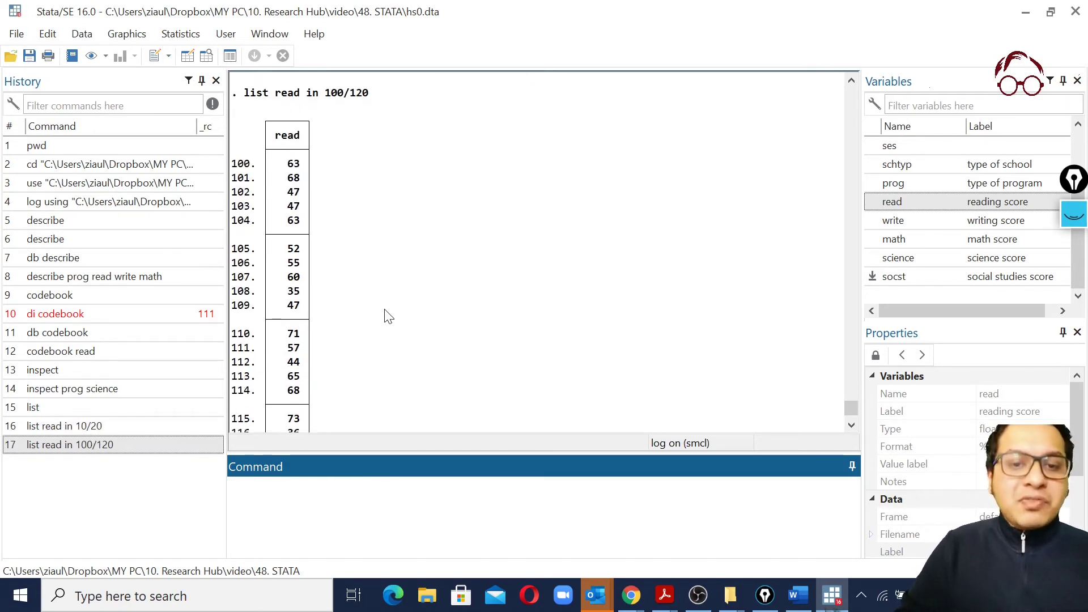
- Run list read write in 100/120
{"action": "left_click", "coordinate": [117, 447]}
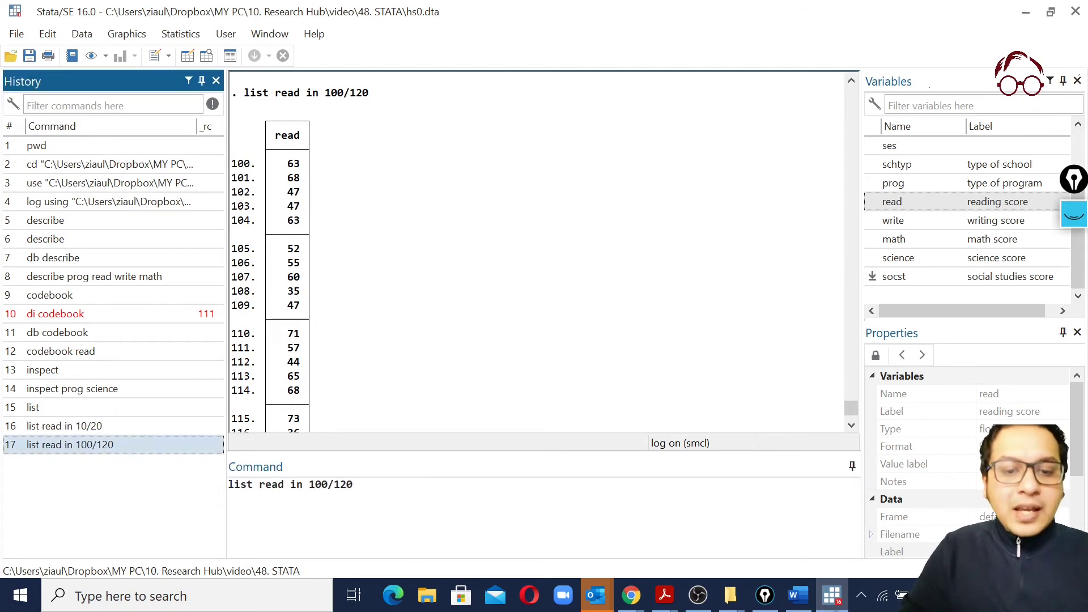
{"action": "left_click", "coordinate": [354, 485]}
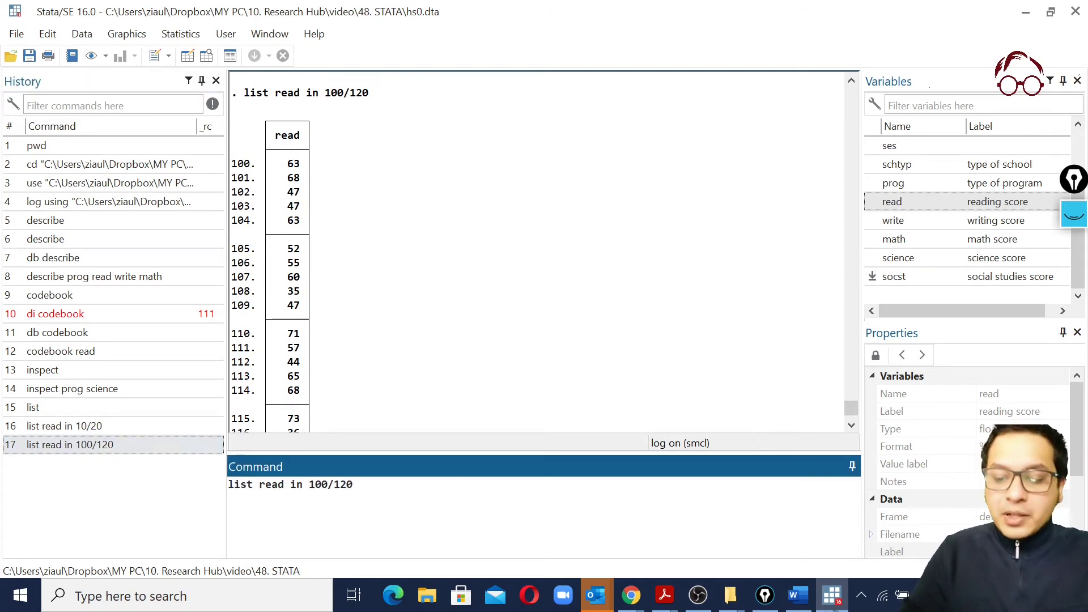
{"action": "type", "text": "write"}
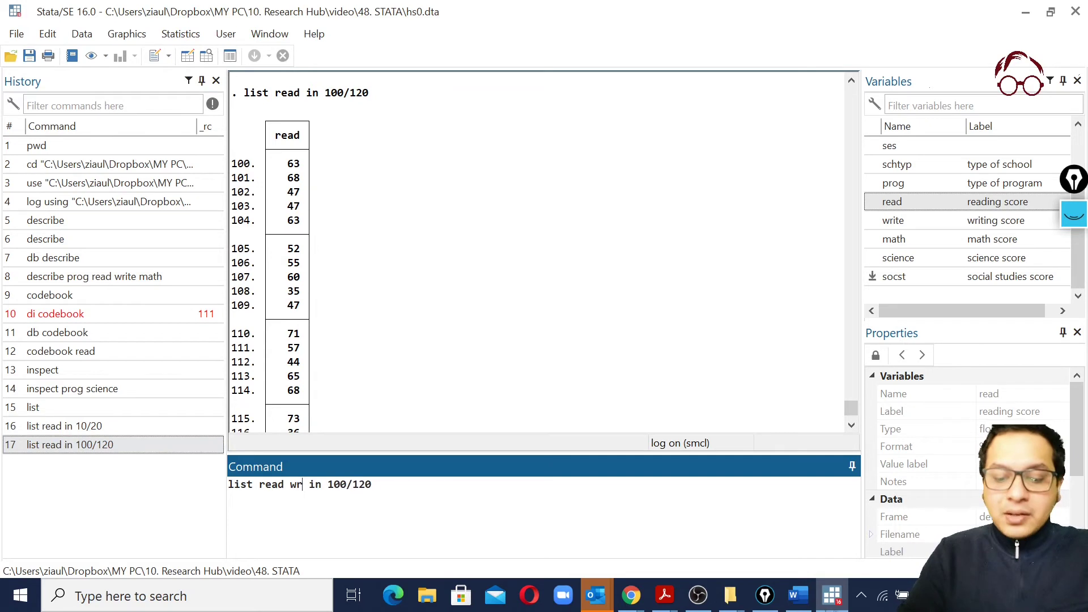
{"action": "key", "text": "Return"}
{"action": "scroll", "coordinate": [498, 269], "scroll_direction": "up", "scroll_amount": 5}
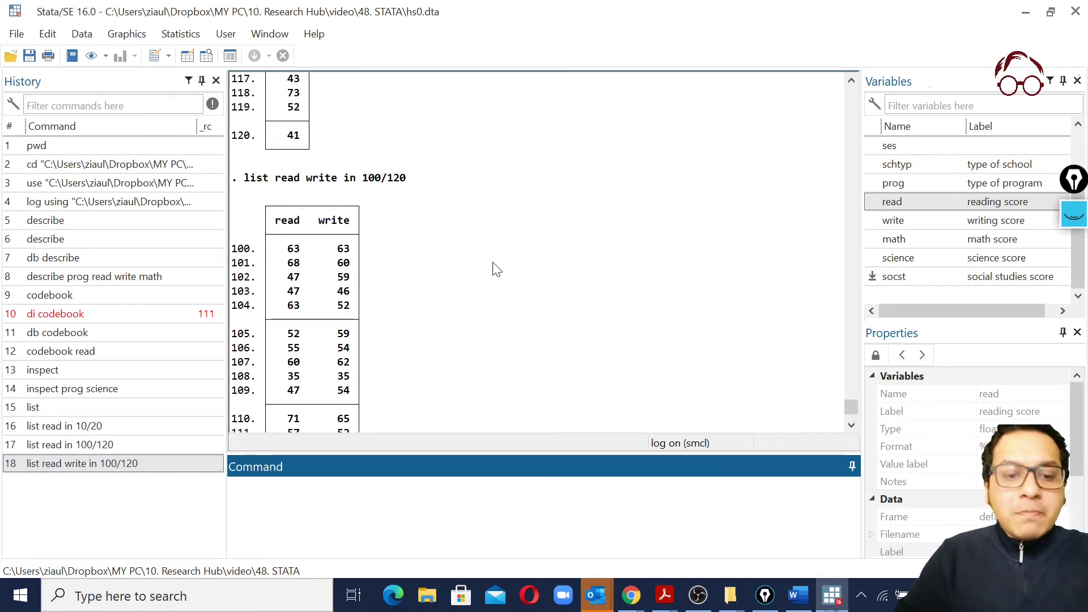
- Run list read-socst in 100/120 and scroll through the results
{"action": "left_click", "coordinate": [72, 462]}
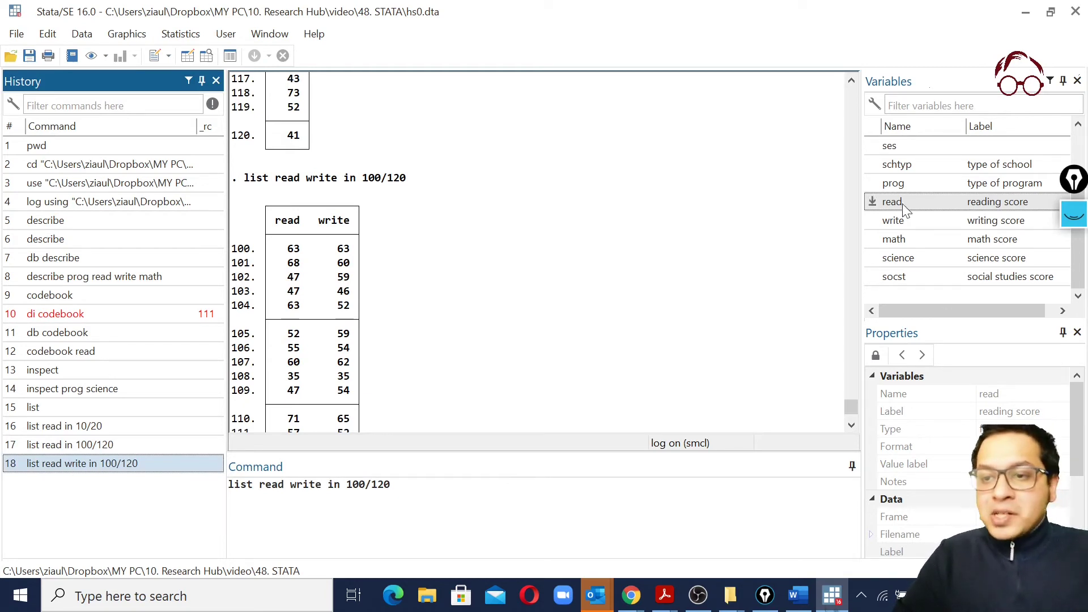
{"action": "left_click", "coordinate": [322, 484]}
{"action": "key", "text": "BackSpace"}
{"action": "key", "text": "BackSpace"}
{"action": "key", "text": "BackSpace"}
{"action": "key", "text": "BackSpace"}
{"action": "key", "text": "BackSpace"}
{"action": "key", "text": "BackSpace"}
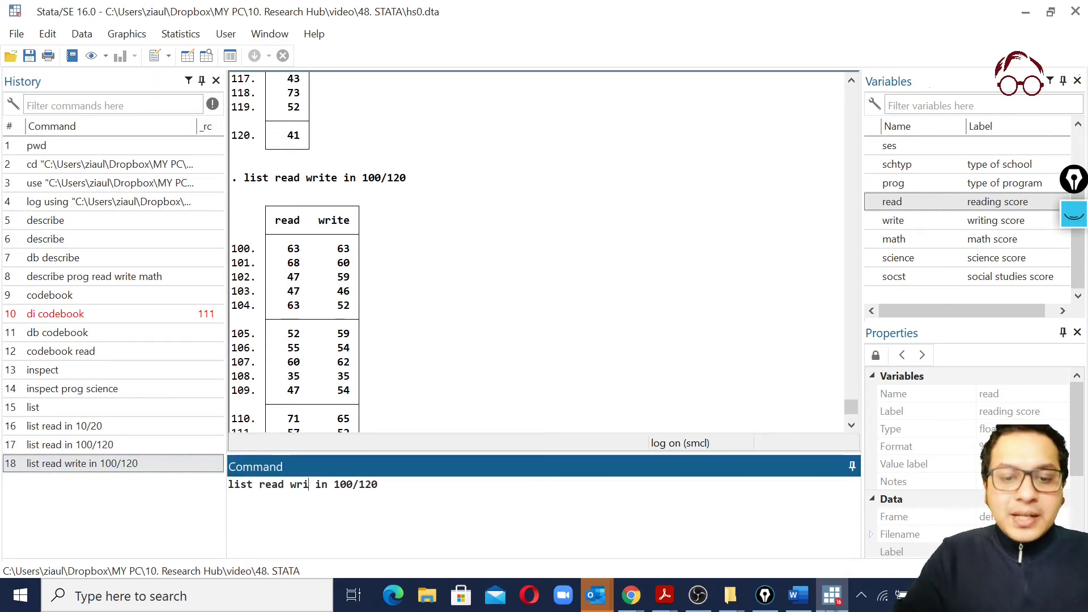
{"action": "type", "text": "-"}
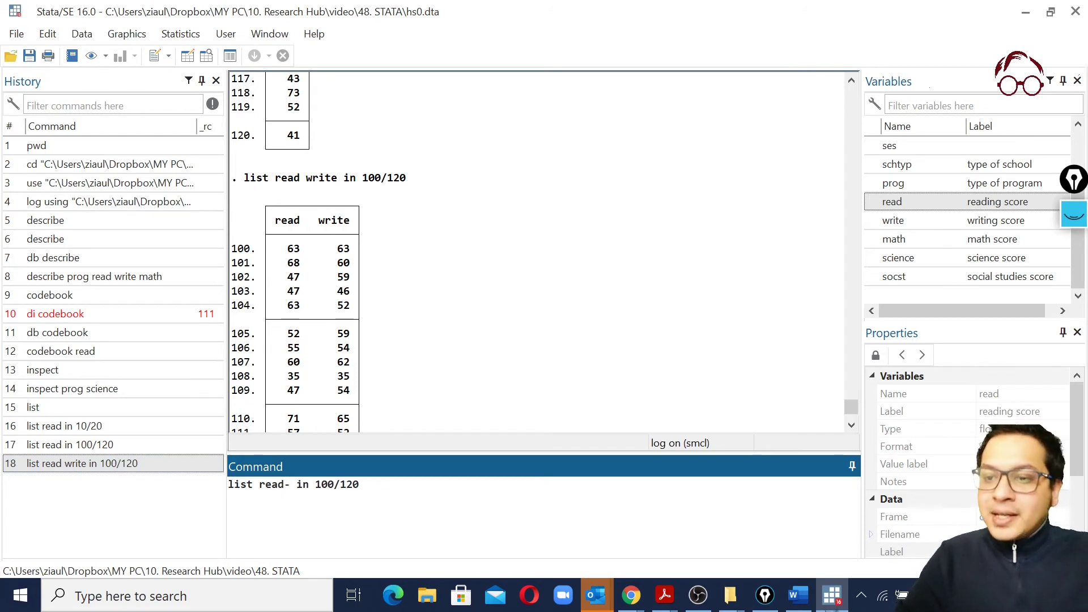
{"action": "type", "text": "socst"}
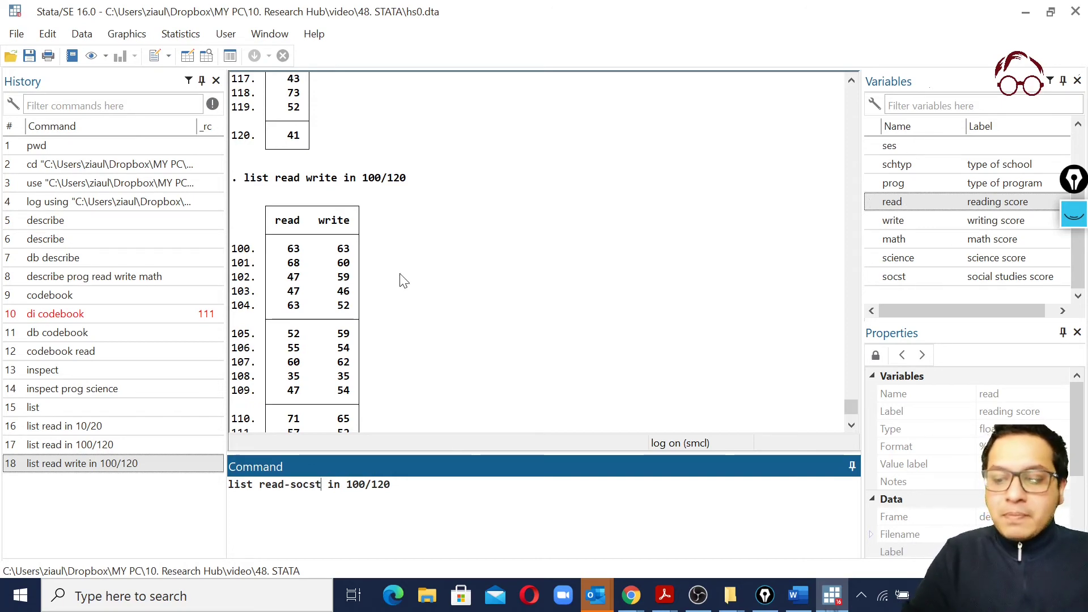
{"action": "key", "text": "Return"}
{"action": "scroll", "coordinate": [728, 190], "scroll_direction": "up", "scroll_amount": 2}
{"action": "scroll", "coordinate": [728, 189], "scroll_direction": "up", "scroll_amount": 1}
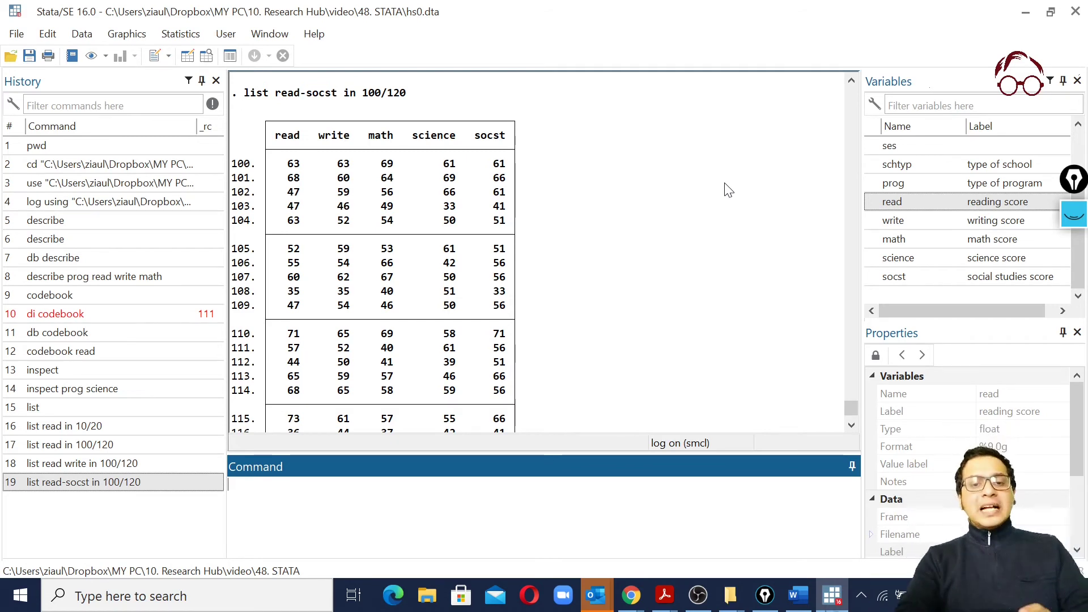
- Recall the read-socst list command for further editing
{"action": "left_click", "coordinate": [90, 482]}
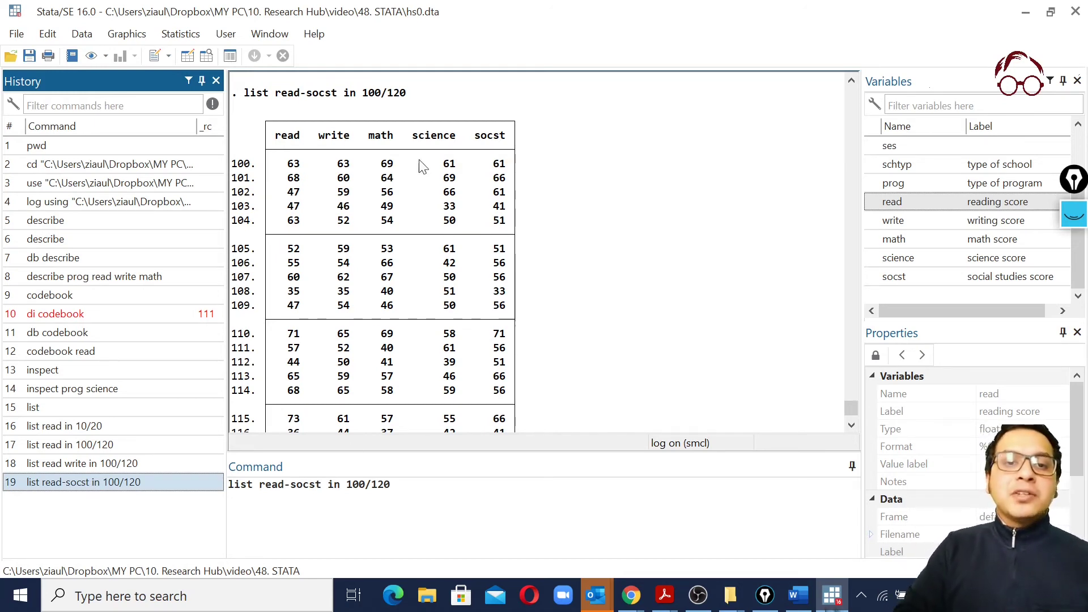
{"action": "left_click", "coordinate": [390, 485]}
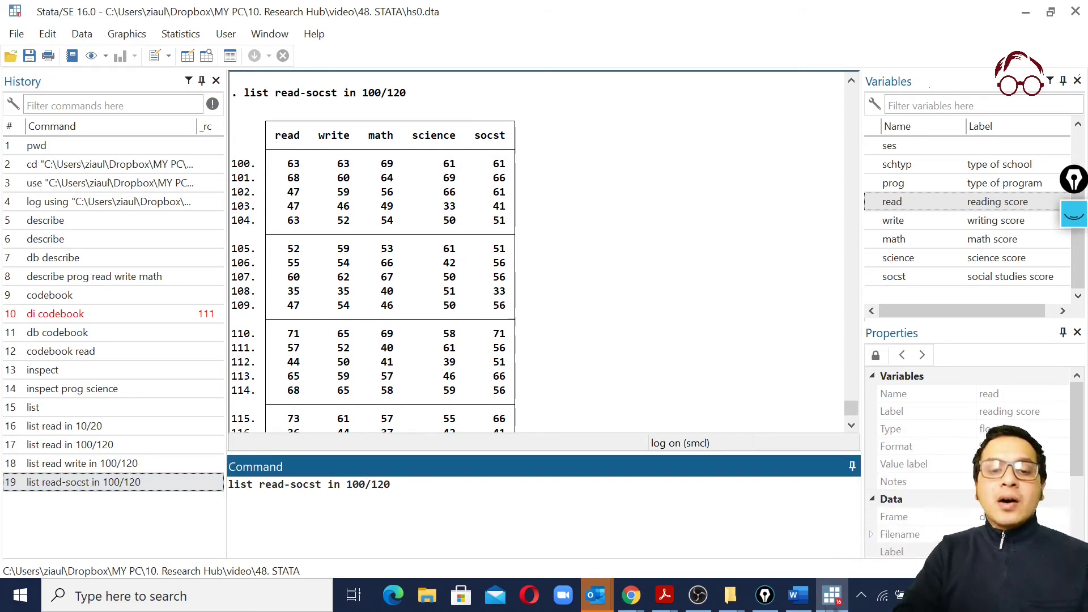
{"action": "left_click", "coordinate": [327, 484]}
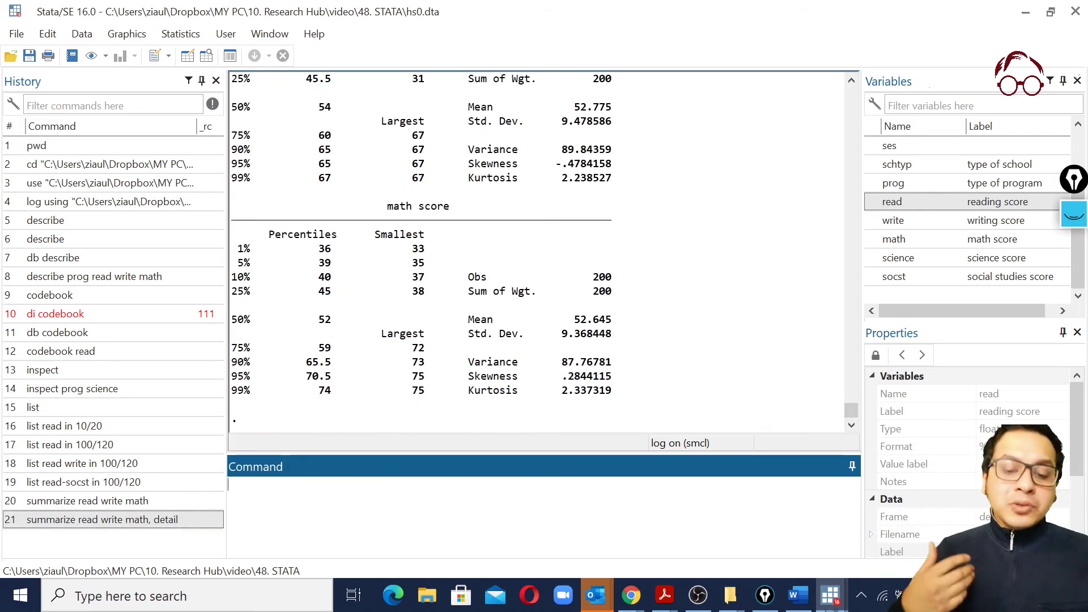
- Run count (200 observations), then try count read
{"action": "type", "text": "t"}
{"action": "key", "text": "Return"}
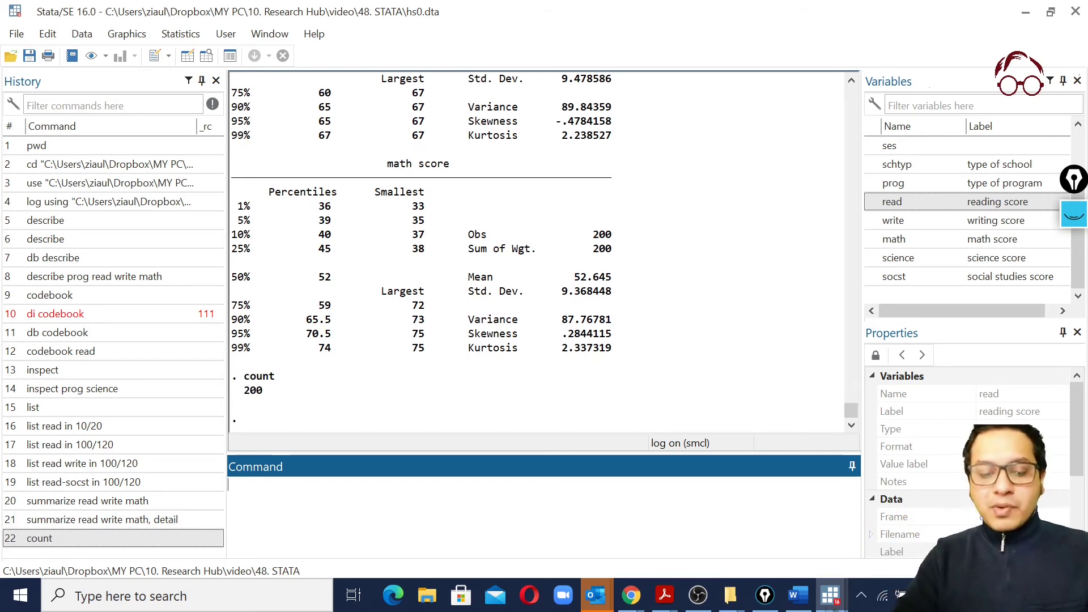
{"action": "type", "text": "count read"}
{"action": "key", "text": "Return"}
{"action": "type", "text": "count rea"}
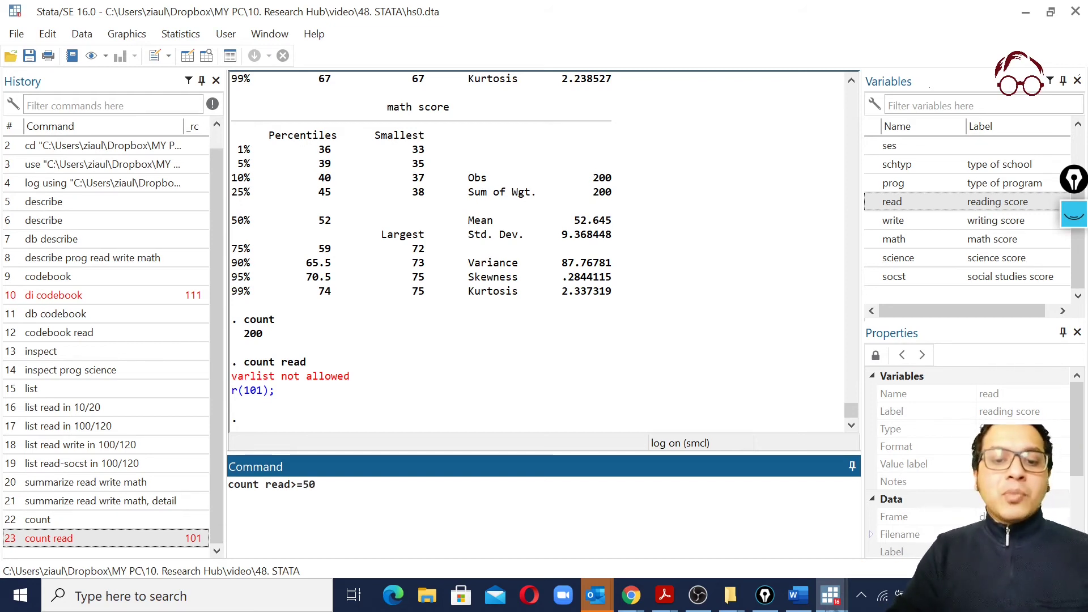
- Fix the failed count by adding if, giving 117 with read>=50
{"action": "key", "text": "Return"}
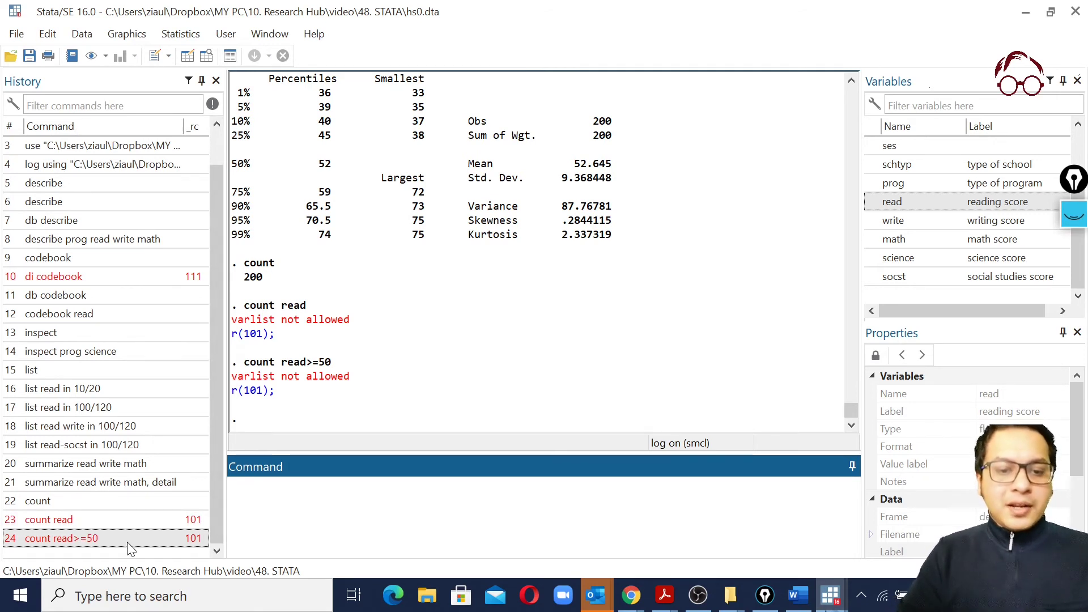
{"action": "left_click", "coordinate": [85, 538]}
{"action": "left_click", "coordinate": [266, 484]}
{"action": "type", "text": "if"}
{"action": "key", "text": "Return"}
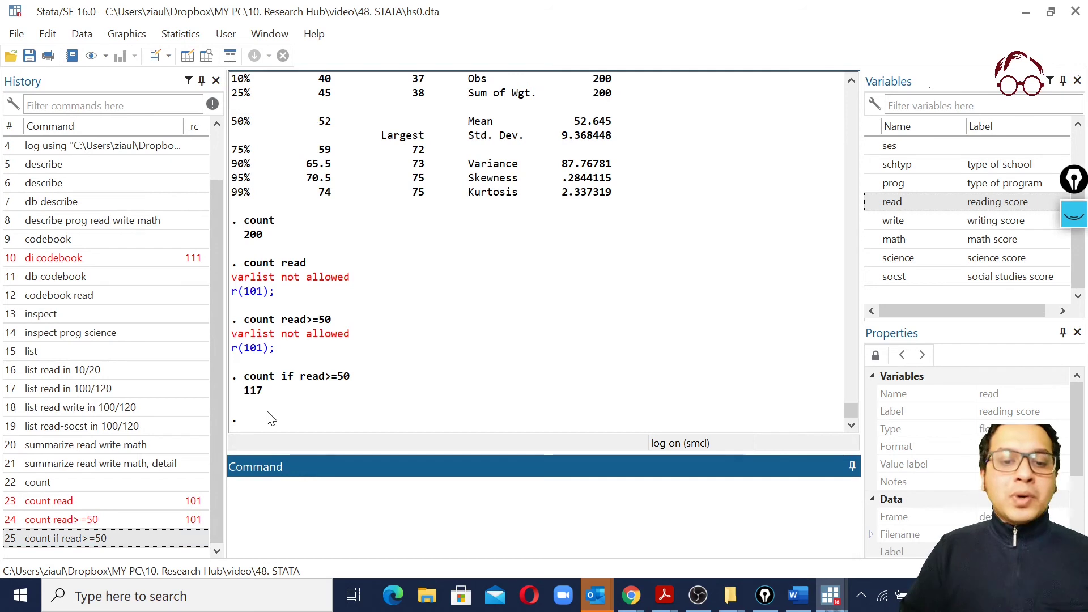
- Change the threshold to run count if read>=60, giving 56
{"action": "left_click", "coordinate": [172, 540]}
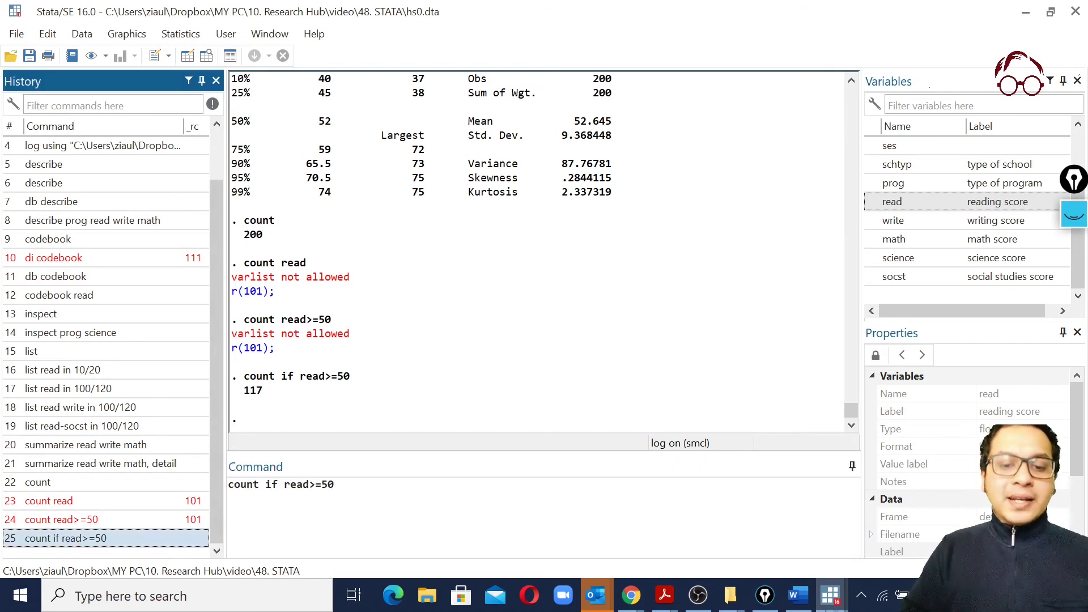
{"action": "left_click", "coordinate": [335, 485]}
{"action": "key", "text": "BackSpace"}
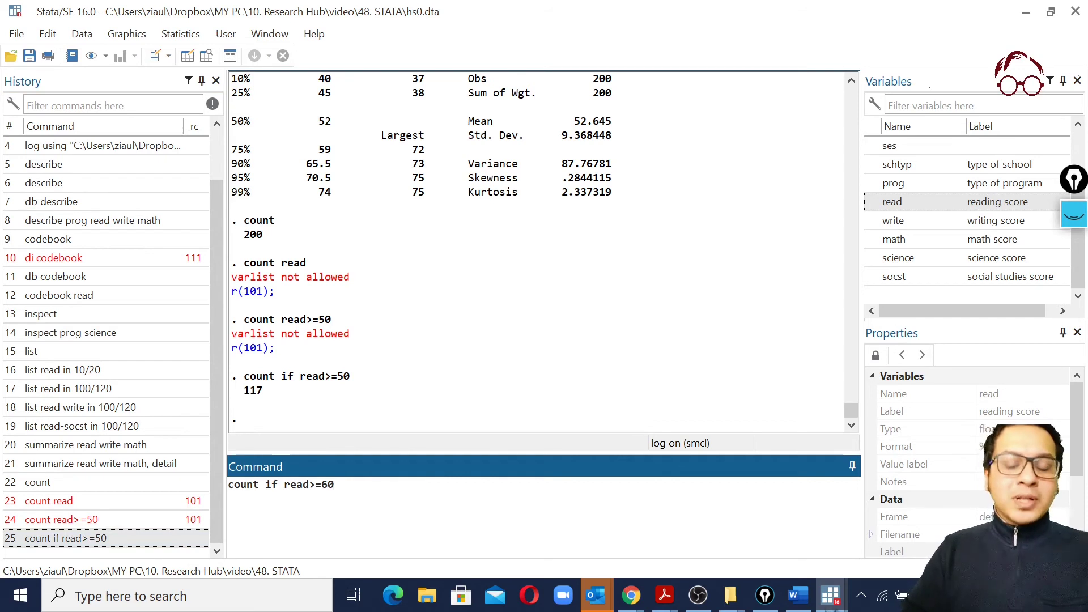
{"action": "key", "text": "Return"}
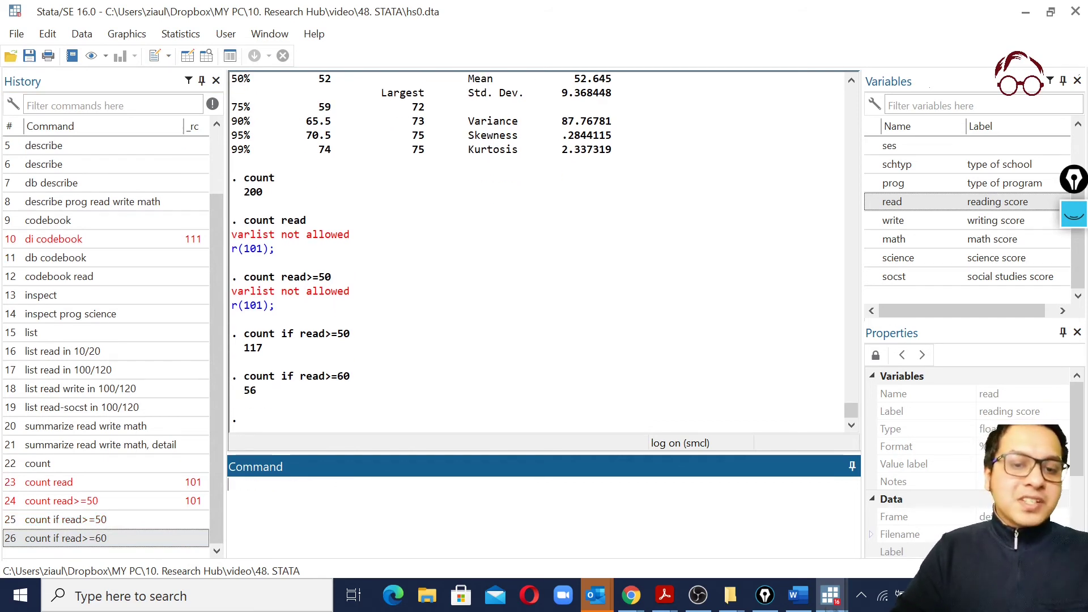
- Run count if write>=60, giving 53
{"action": "left_click", "coordinate": [158, 539]}
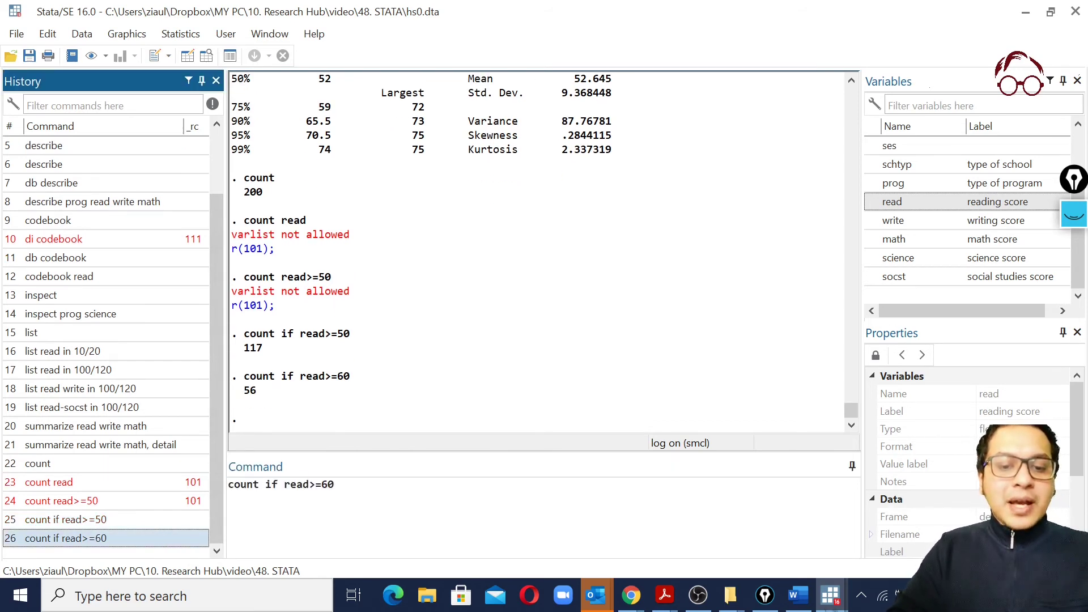
{"action": "left_click", "coordinate": [312, 485]}
{"action": "key", "text": "BackSpace"}
{"action": "key", "text": "BackSpace"}
{"action": "key", "text": "BackSpace"}
{"action": "key", "text": "BackSpace"}
{"action": "type", "text": "write"}
{"action": "key", "text": "Return"}
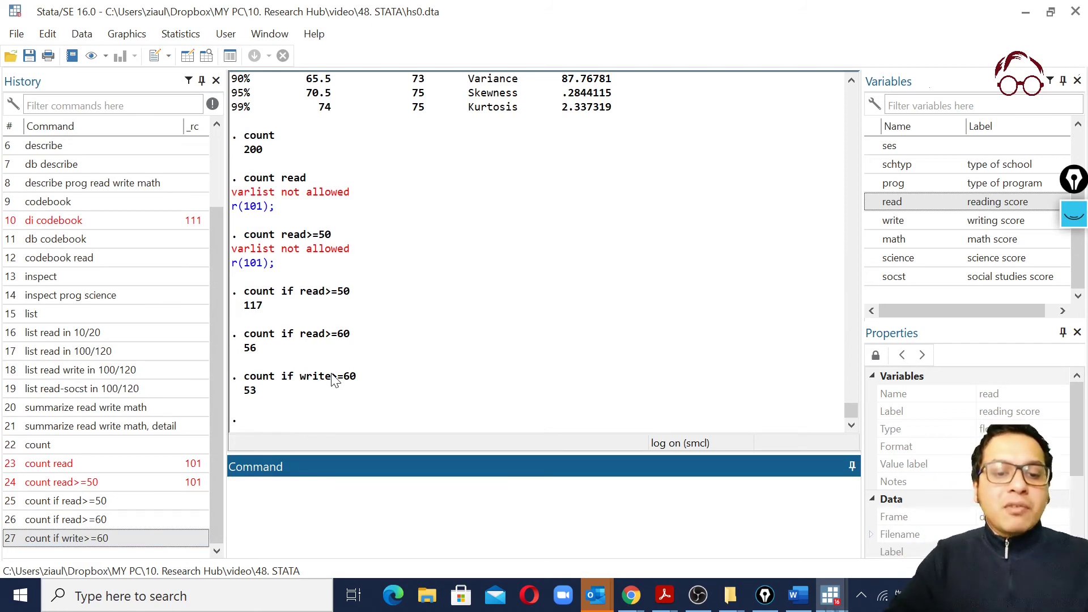
- Run count if gender==1, which fails with r(111) since gender doesn't exist
{"action": "left_click", "coordinate": [126, 545]}
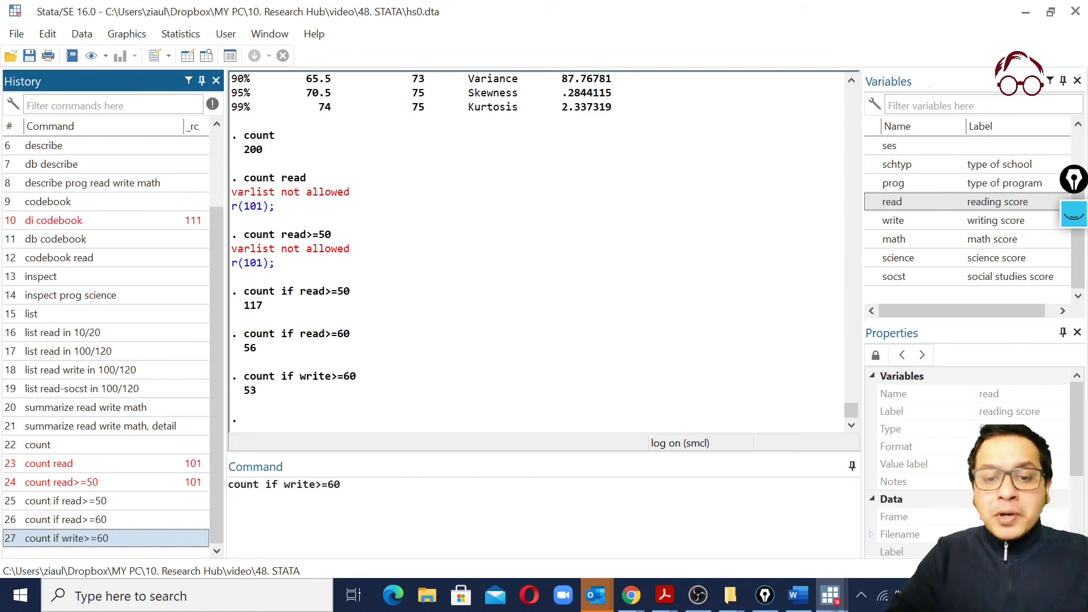
{"action": "left_click", "coordinate": [340, 484]}
{"action": "key", "text": "BackSpace"}
{"action": "key", "text": "BackSpace"}
{"action": "key", "text": "BackSpace"}
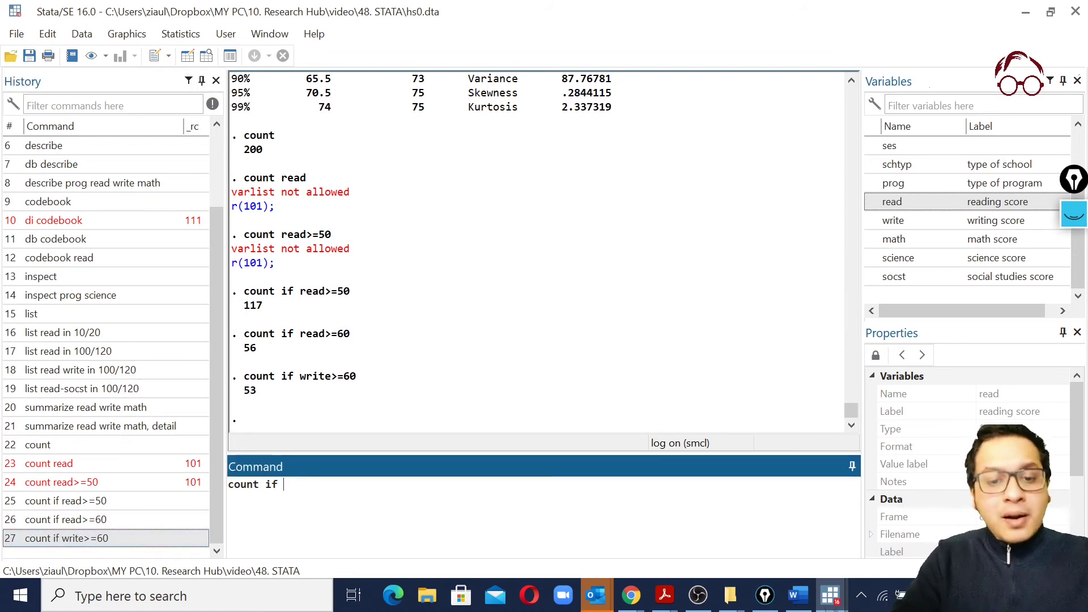
{"action": "type", "text": "ger"}
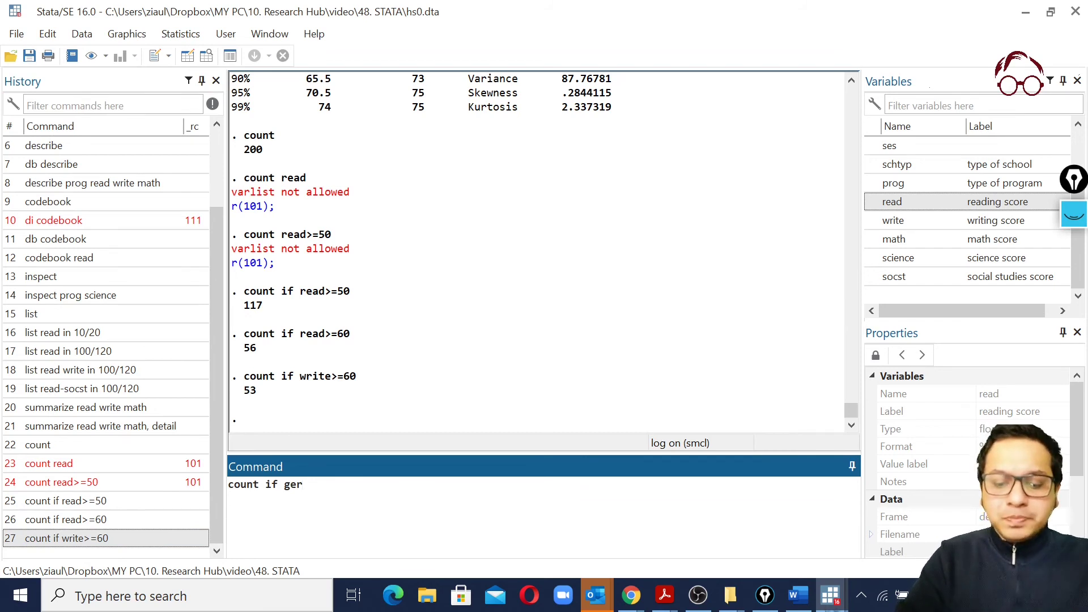
{"action": "key", "text": "BackSpace"}
{"action": "type", "text": "nder=="}
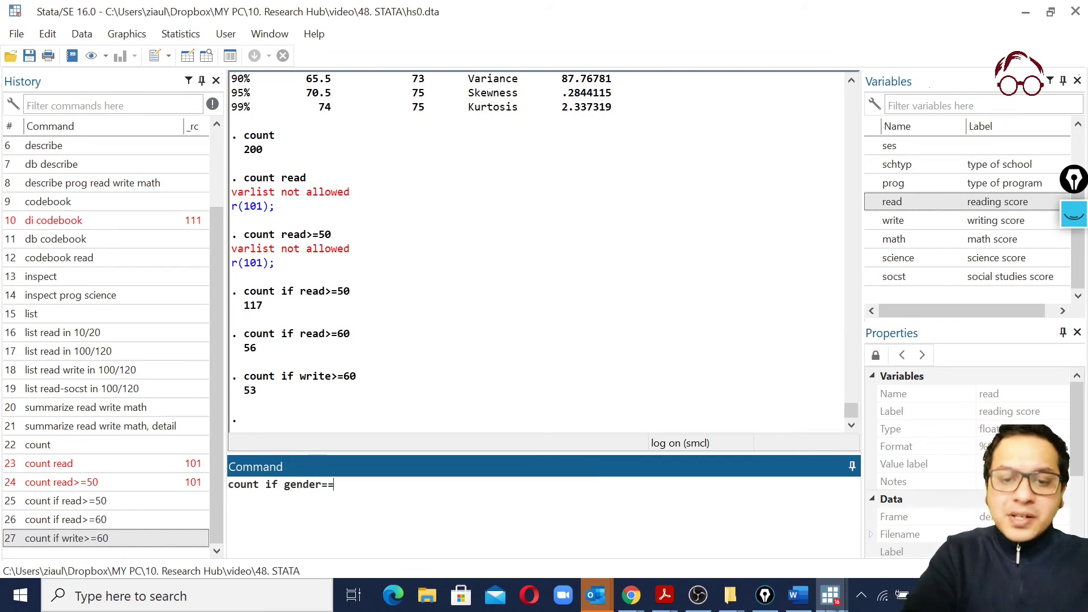
{"action": "type", "text": "1"}
{"action": "key", "text": "Left"}
{"action": "key", "text": "shift+Left"}
{"action": "key", "text": "shift+Left"}
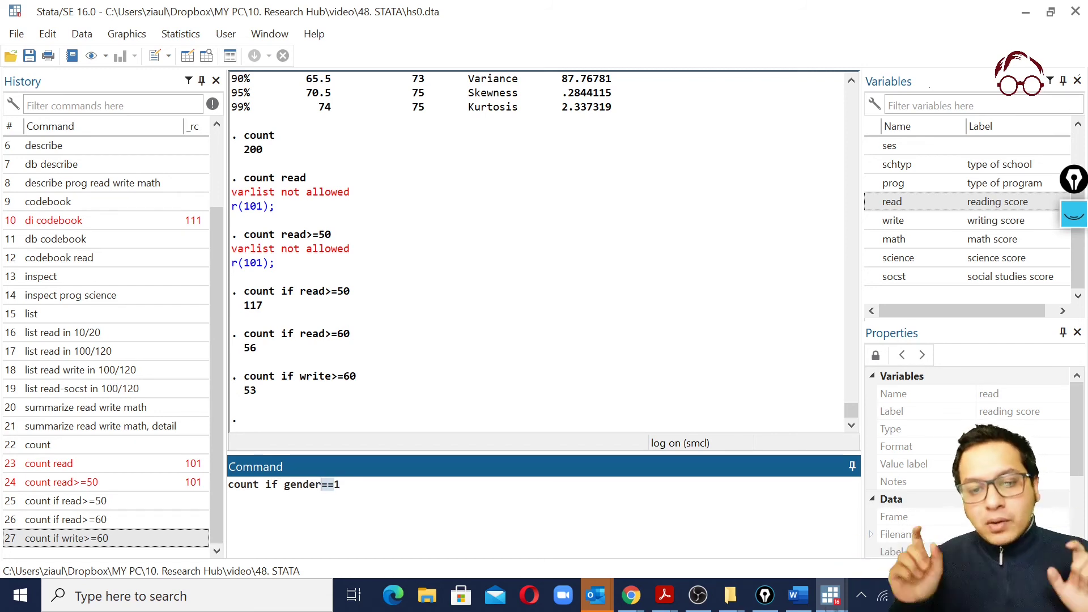
{"action": "key", "text": "Right"}
{"action": "key", "text": "Return"}
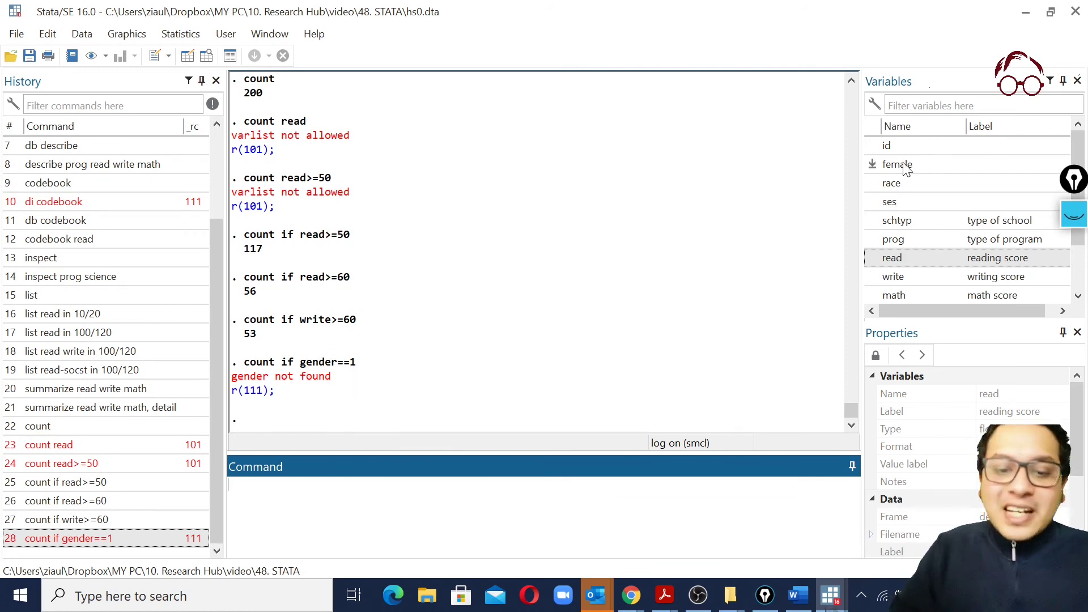
- Correct the condition to count if female==1, returning 109
{"action": "left_click", "coordinate": [164, 538]}
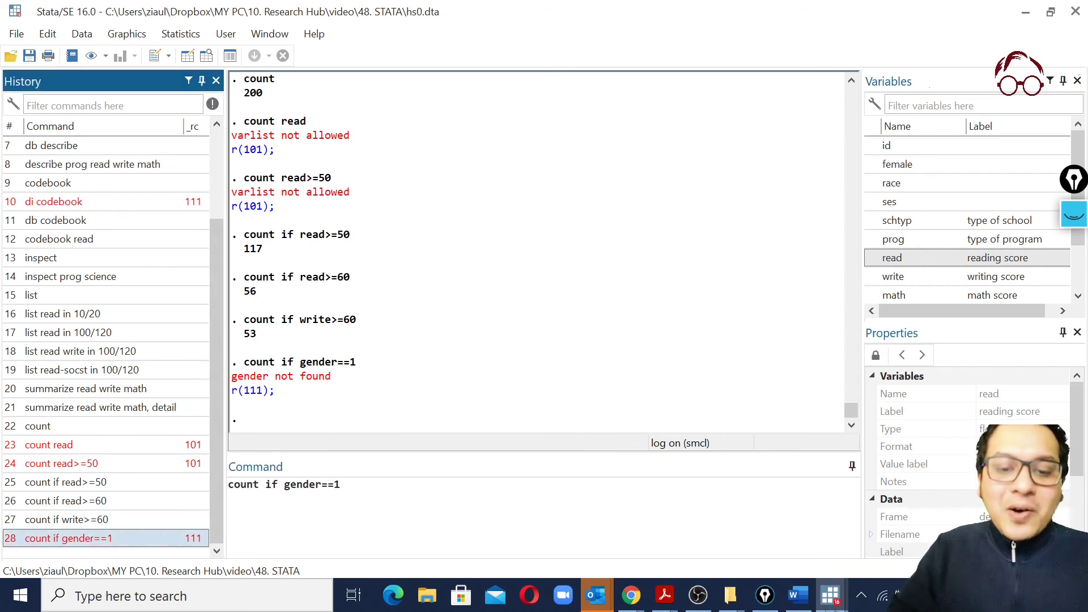
{"action": "left_click", "coordinate": [311, 485]}
{"action": "key", "text": "BackSpace"}
{"action": "key", "text": "BackSpace"}
{"action": "key", "text": "BackSpace"}
{"action": "key", "text": "BackSpace"}
{"action": "key", "text": "BackSpace"}
{"action": "key", "text": "BackSpace"}
{"action": "type", "text": "d"}
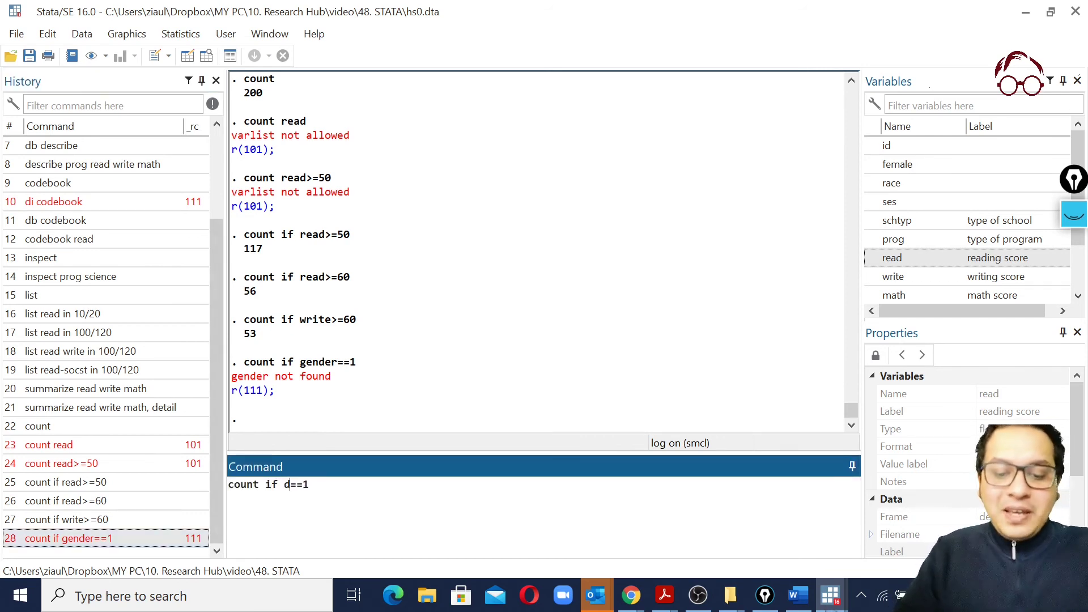
{"action": "type", "text": "emale"}
{"action": "key", "text": "End"}
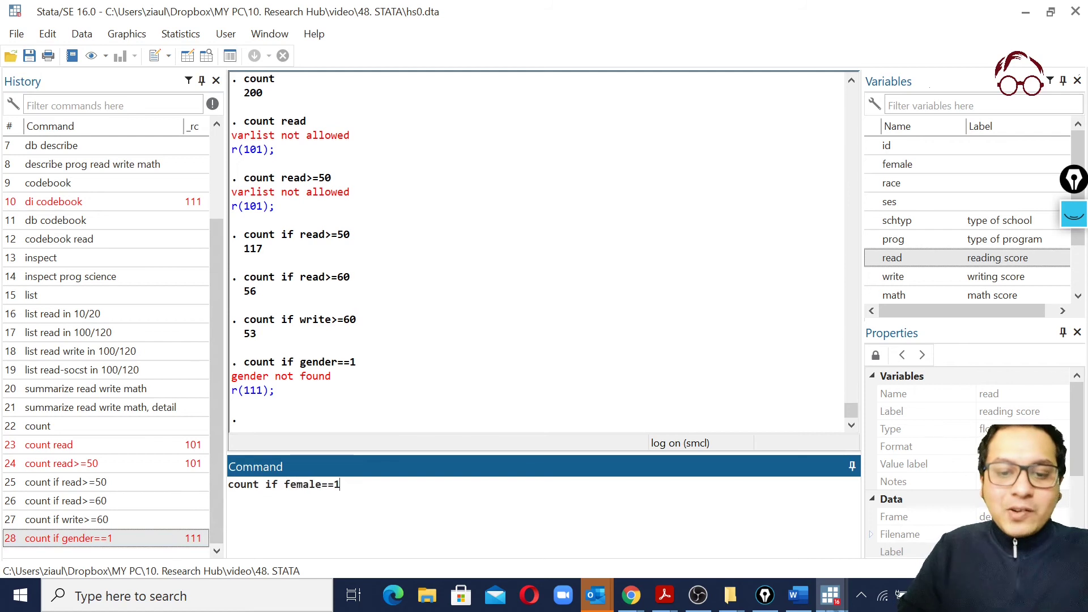
{"action": "key", "text": "Return"}
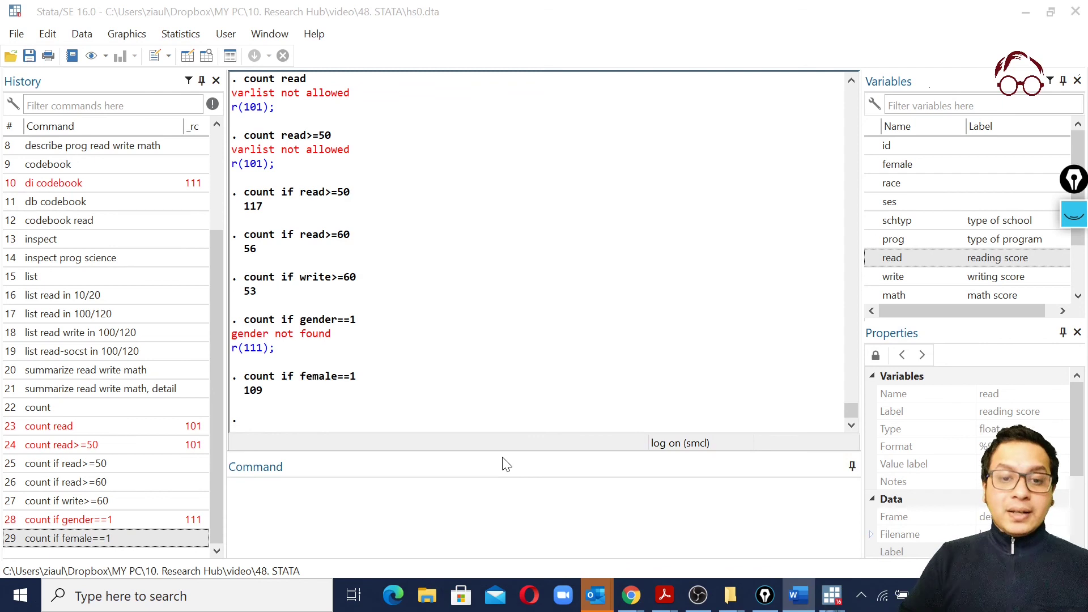
- Close the log_stata_researchhub.smcl log with File > Log > Close
{"action": "left_click", "coordinate": [12, 38]}
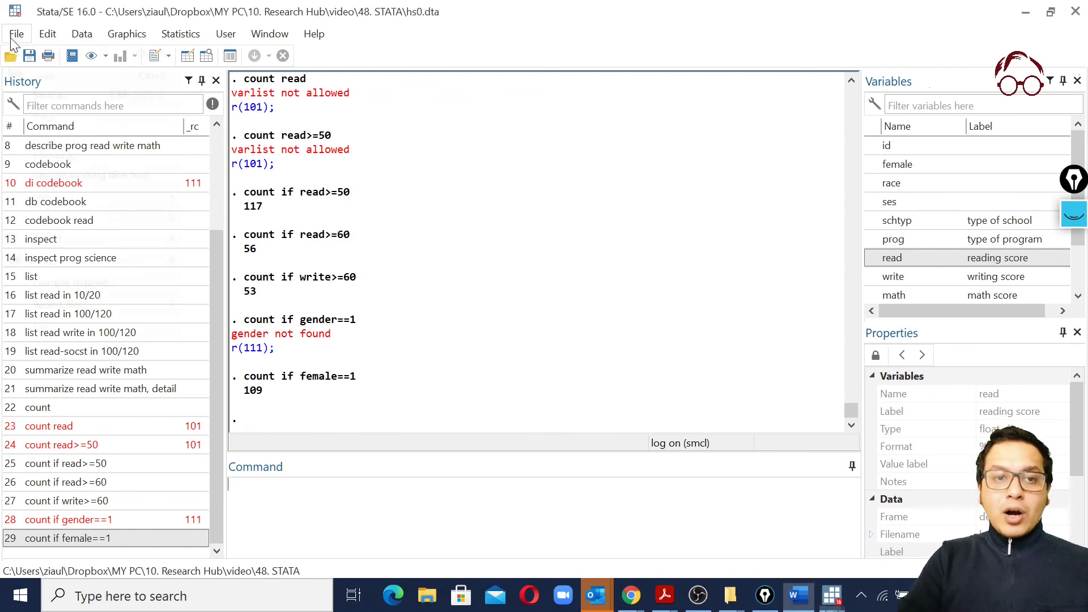
{"action": "mouse_move", "coordinate": [73, 195]}
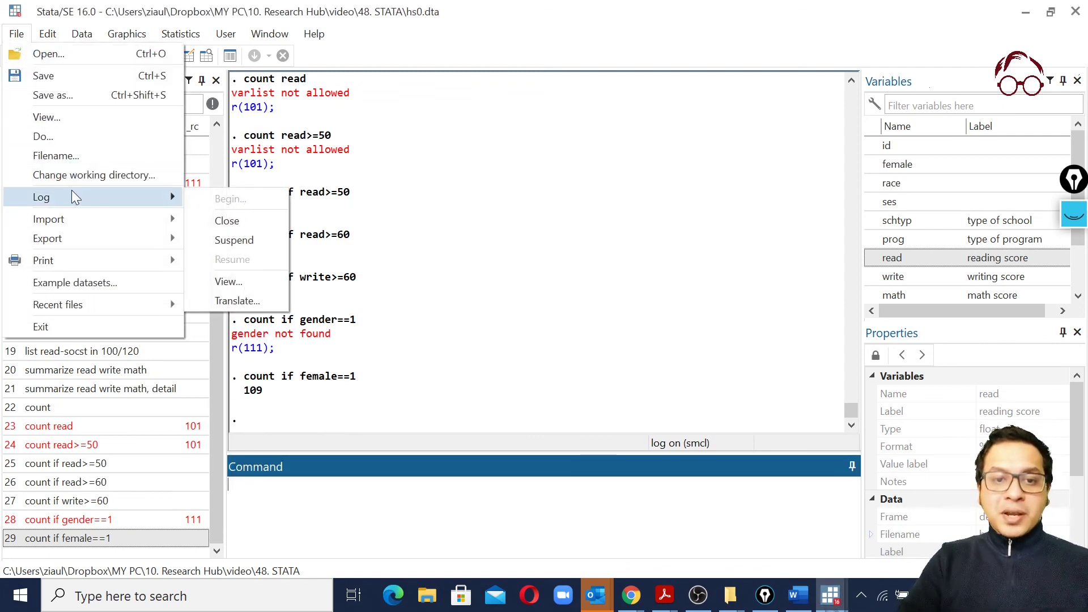
{"action": "left_click", "coordinate": [210, 227]}
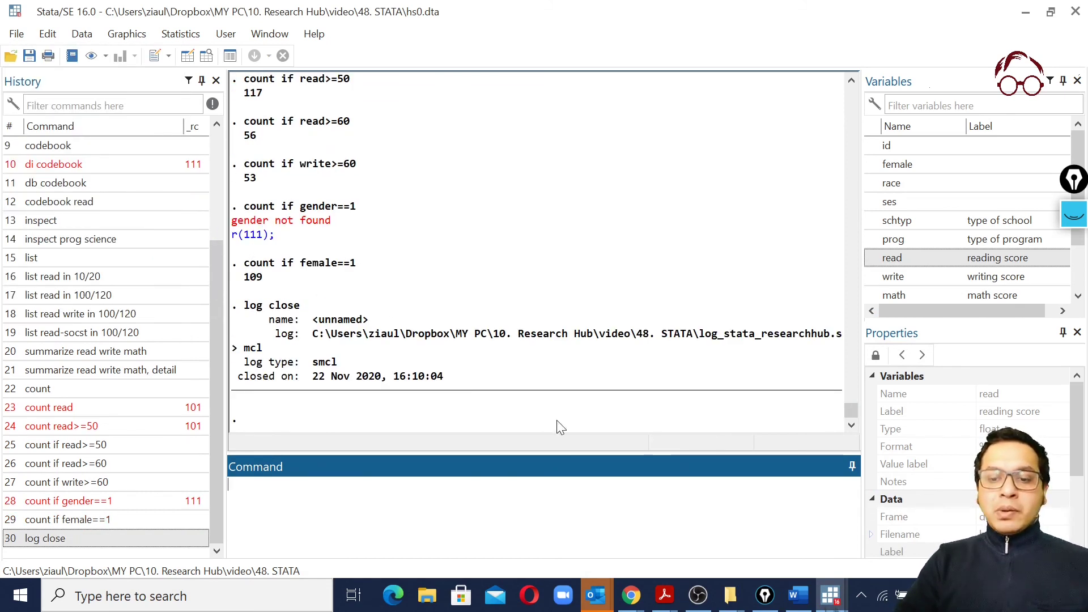
- Select the log_stata_researchhub log file in the 48. STATA folder in File Explorer
{"action": "left_click", "coordinate": [729, 595]}
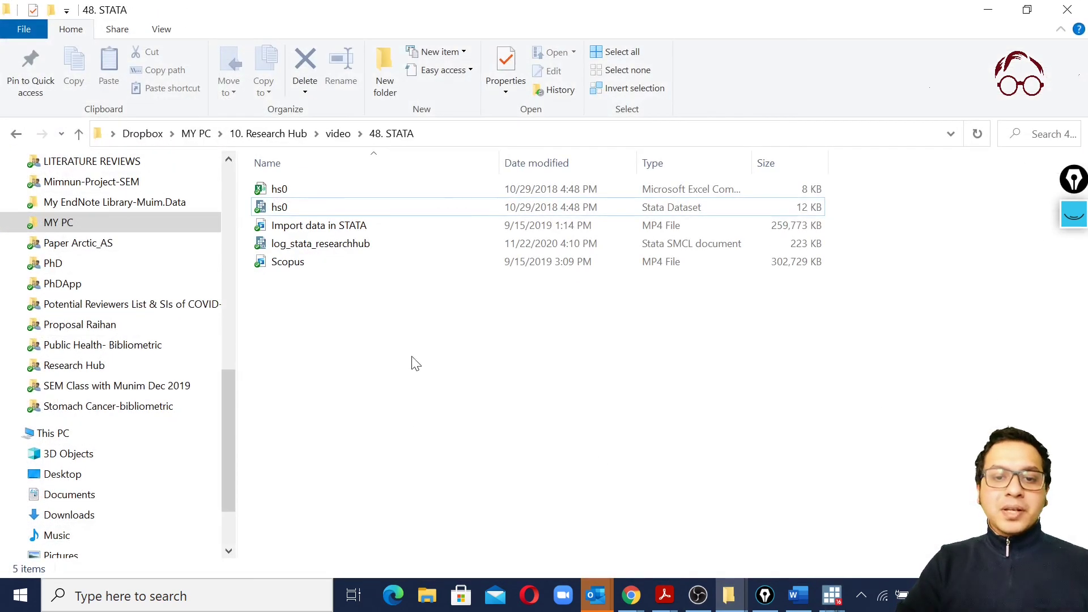
{"action": "left_click", "coordinate": [374, 253]}
- Open log_stata_researchhub in the Viewer and scroll through its describe, codebook and list output
{"action": "double_click", "coordinate": [374, 253]}
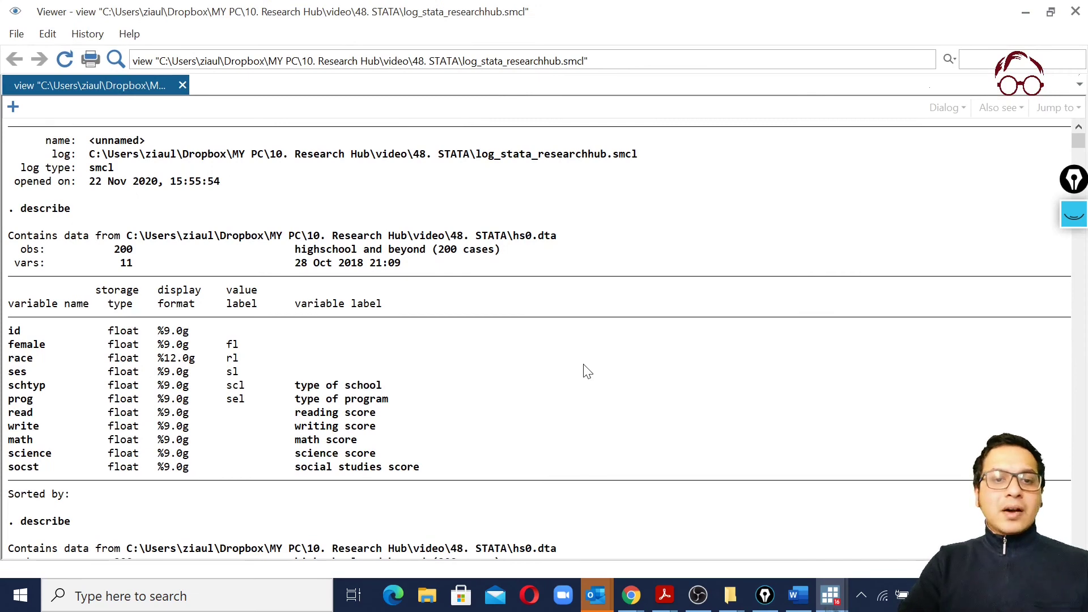
{"action": "scroll", "coordinate": [587, 371], "scroll_direction": "down", "scroll_amount": 20}
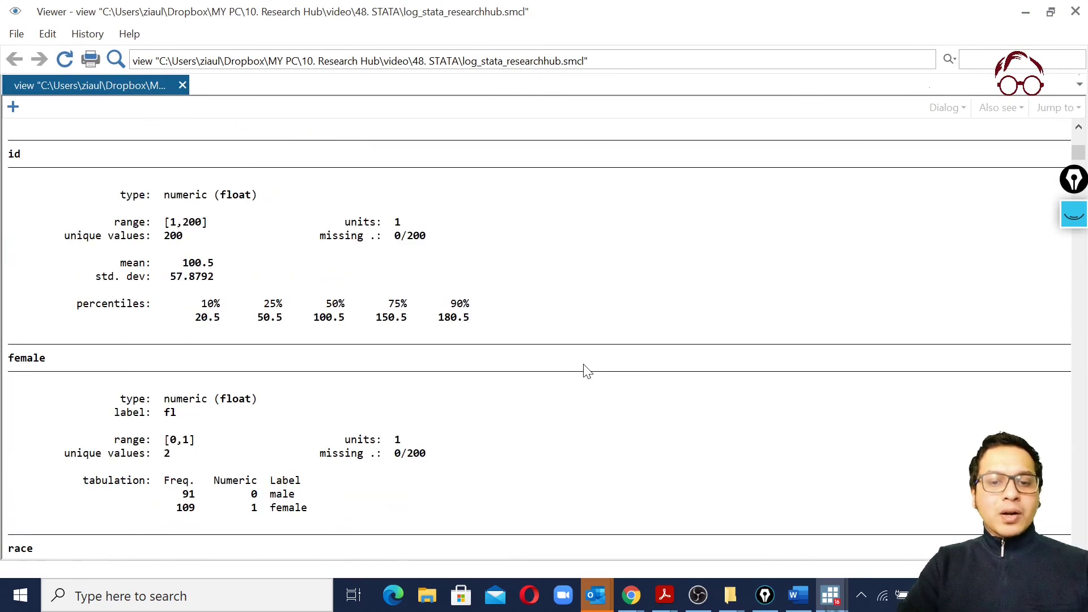
{"action": "scroll", "coordinate": [587, 371], "scroll_direction": "down", "scroll_amount": 20}
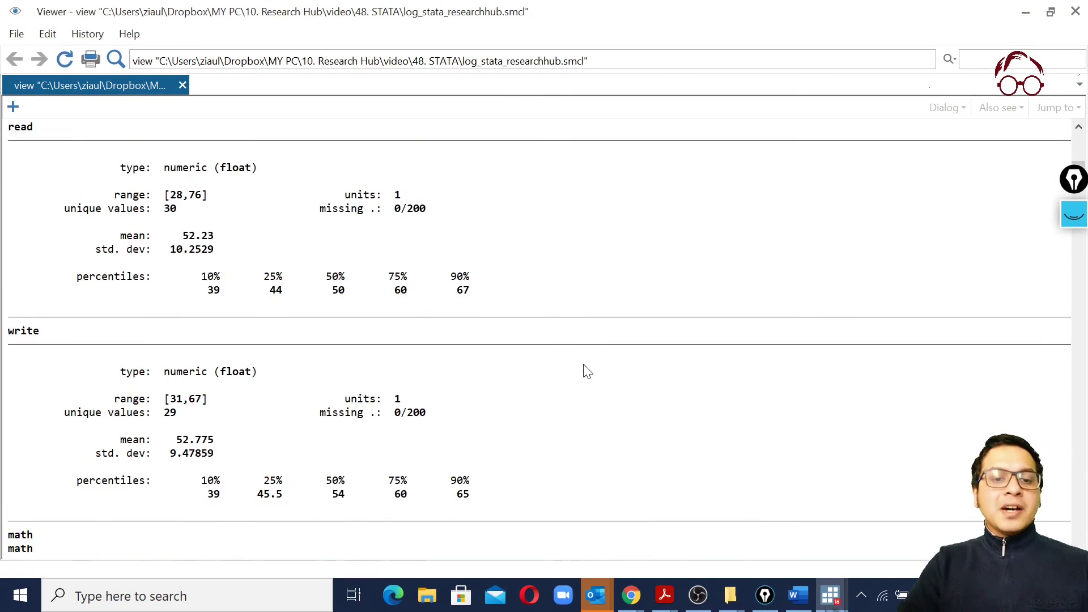
{"action": "scroll", "coordinate": [587, 371], "scroll_direction": "down", "scroll_amount": 20}
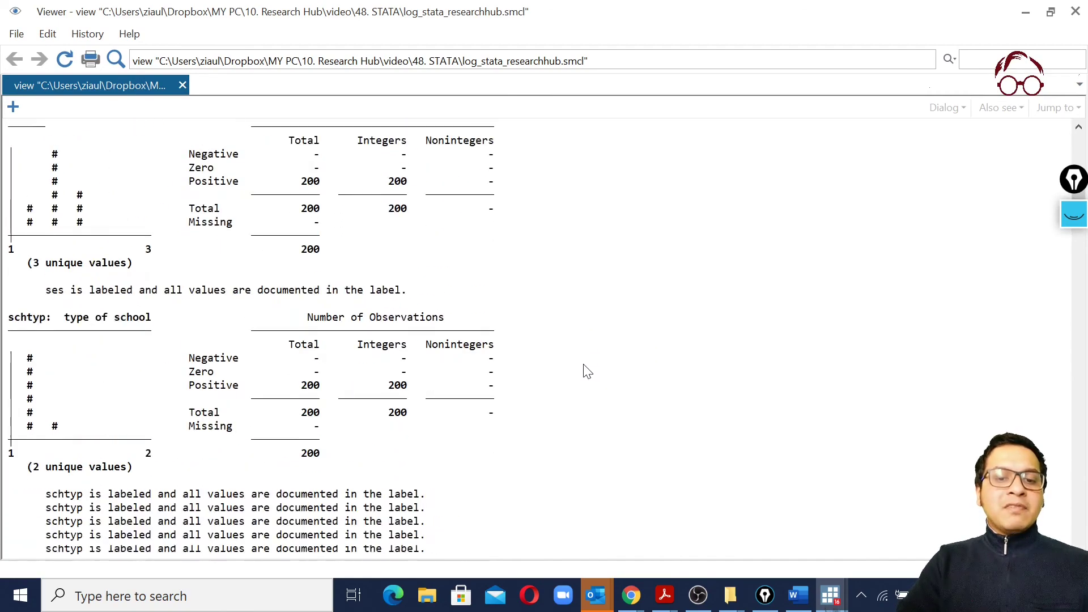
{"action": "scroll", "coordinate": [587, 371], "scroll_direction": "down", "scroll_amount": 20}
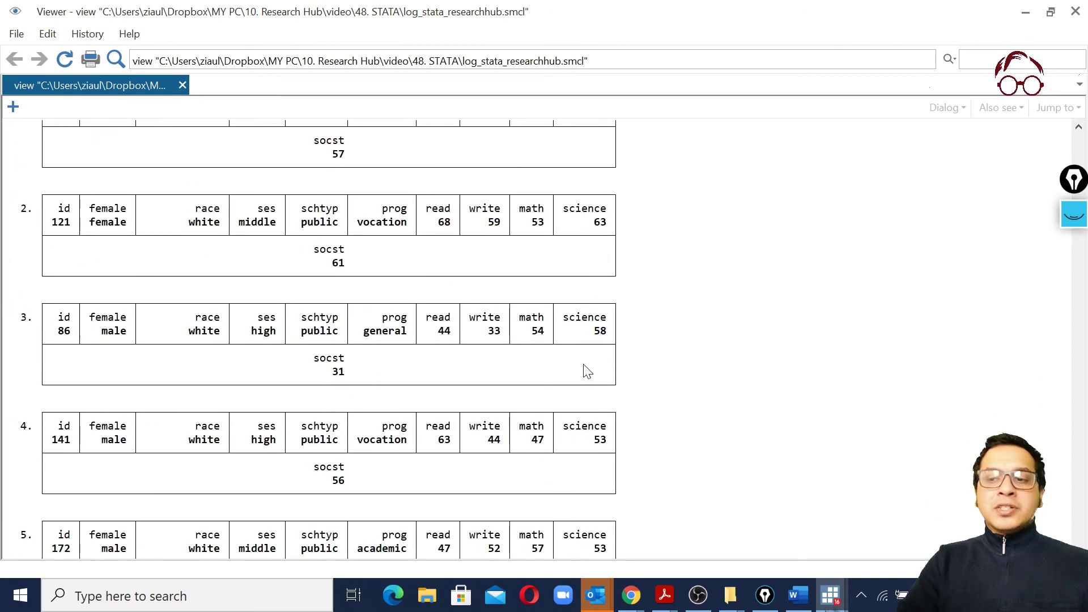
{"action": "scroll", "coordinate": [587, 371], "scroll_direction": "down", "scroll_amount": 20}
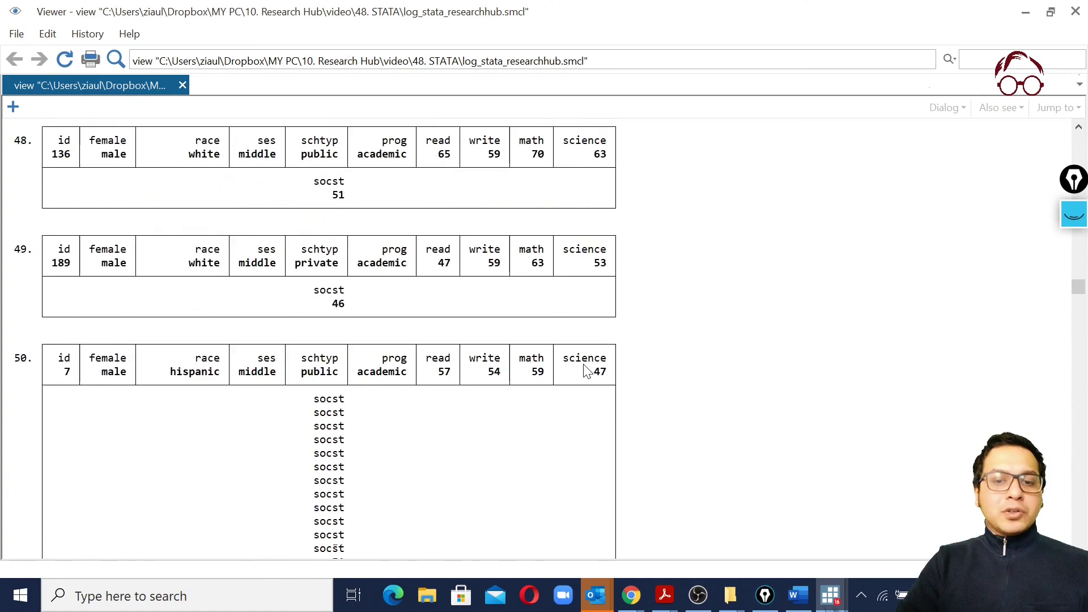
{"action": "scroll", "coordinate": [587, 371], "scroll_direction": "down", "scroll_amount": 20}
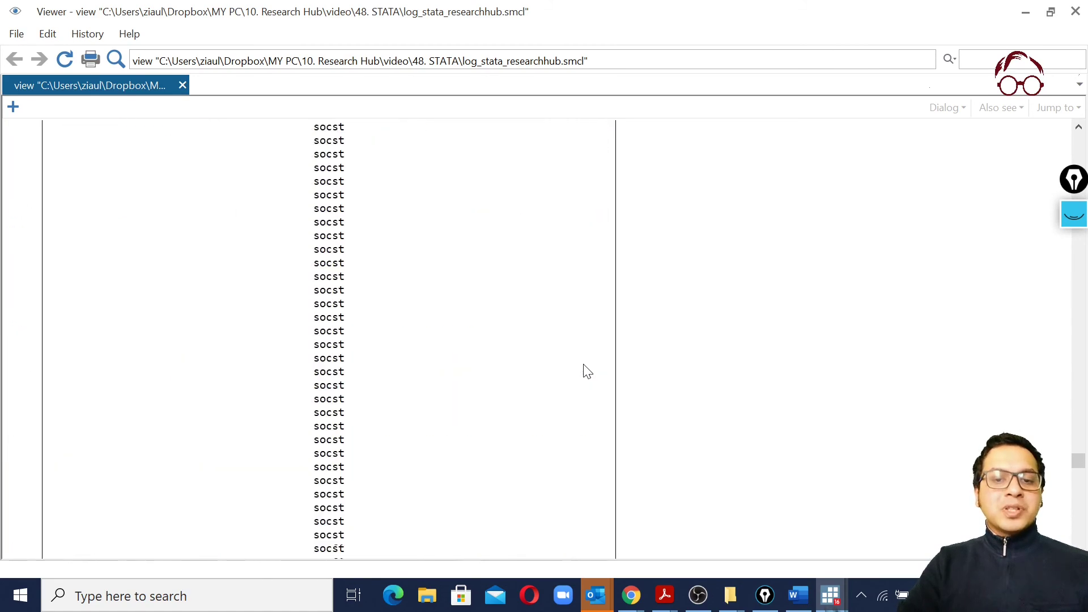